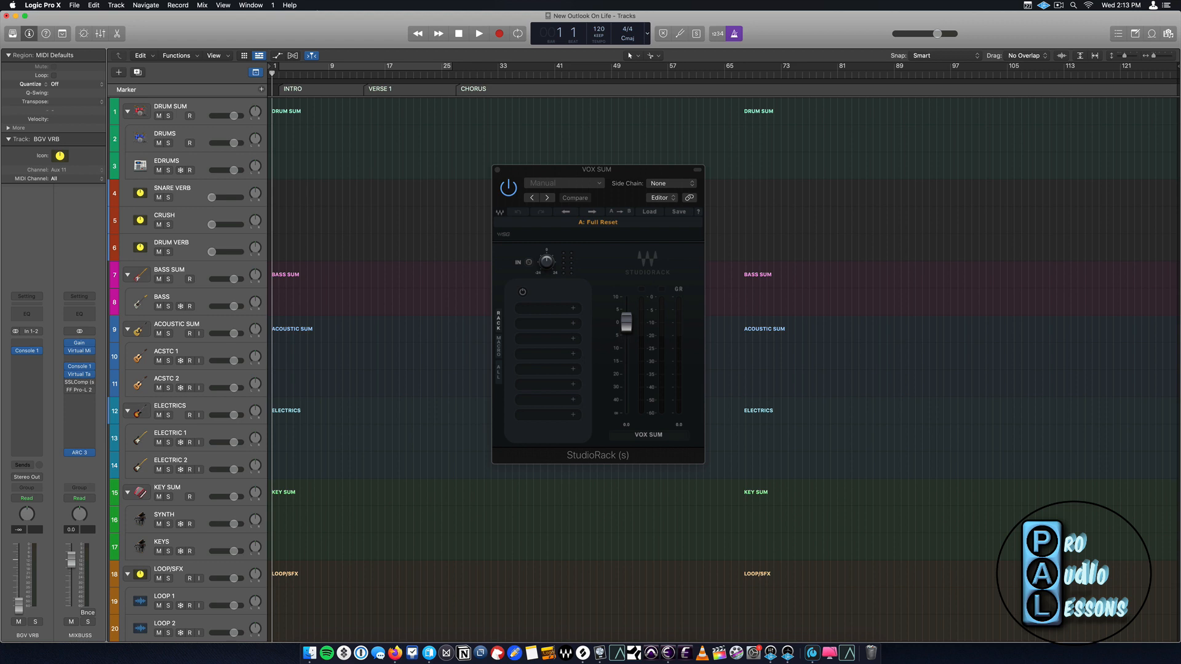
# Show the mixer and reposition the VOX SUM StudioRack window over it.
pyautogui.press('x')
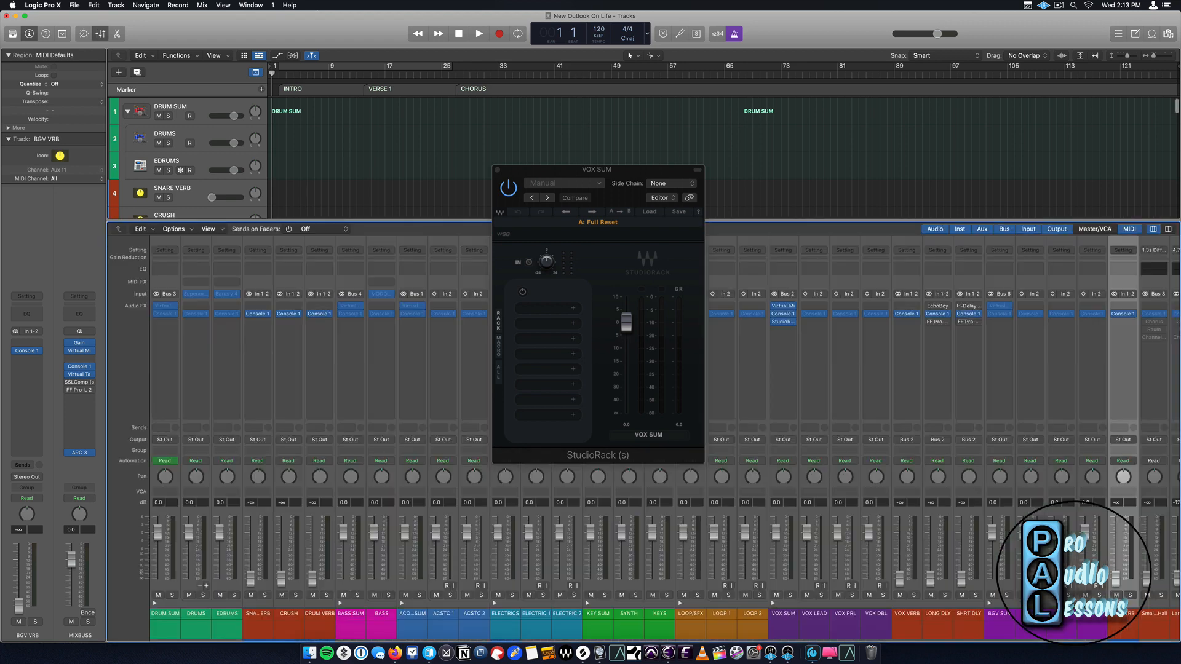
pyautogui.hscroll(1, 984, 330)
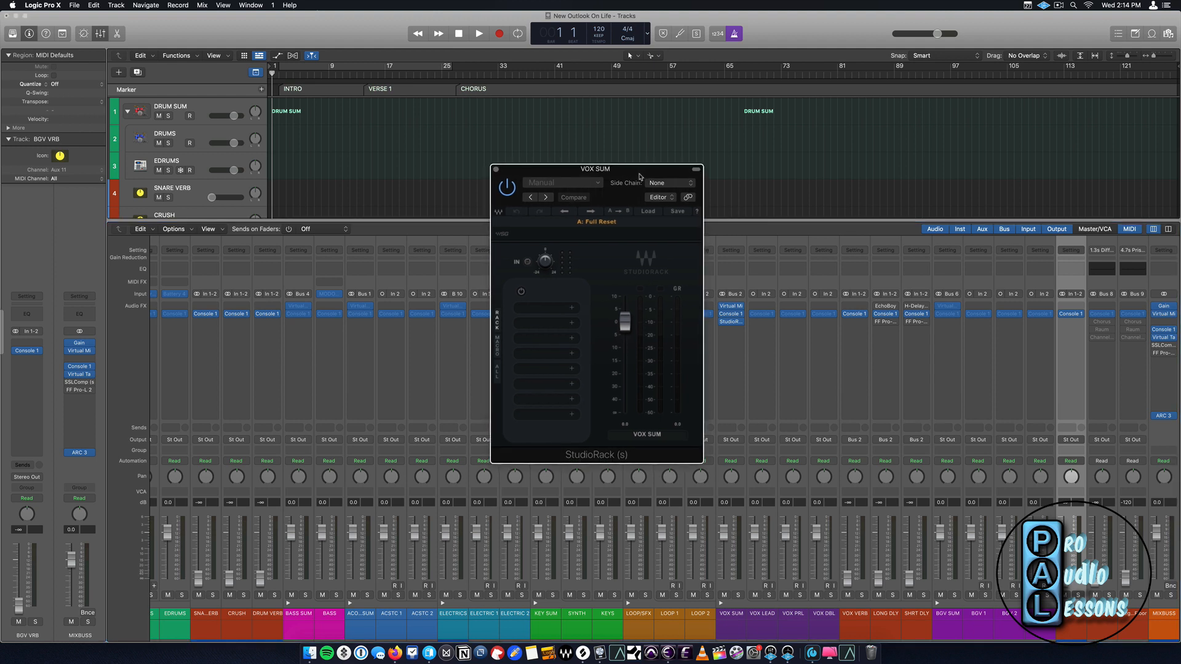
pyautogui.moveTo(640, 178); pyautogui.dragTo(567, 184)
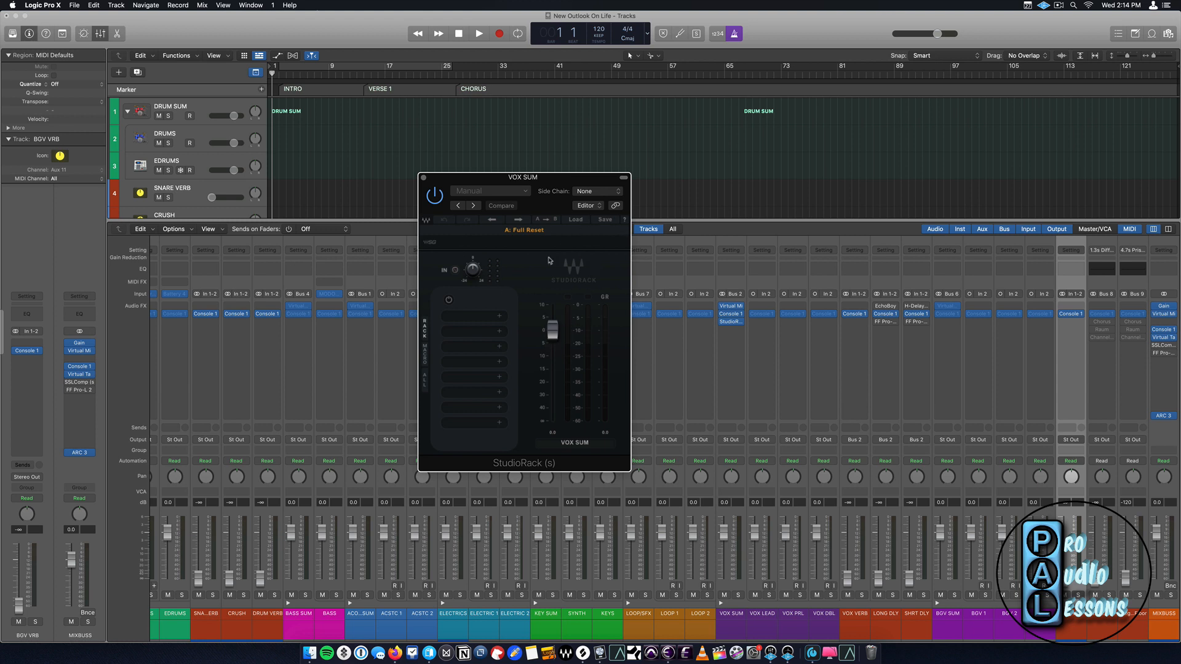
# Load the Kramer Tape plugin from the Harmonic category into the first StudioRack slot and move its window clear of the rack.
pyautogui.click(499, 317)
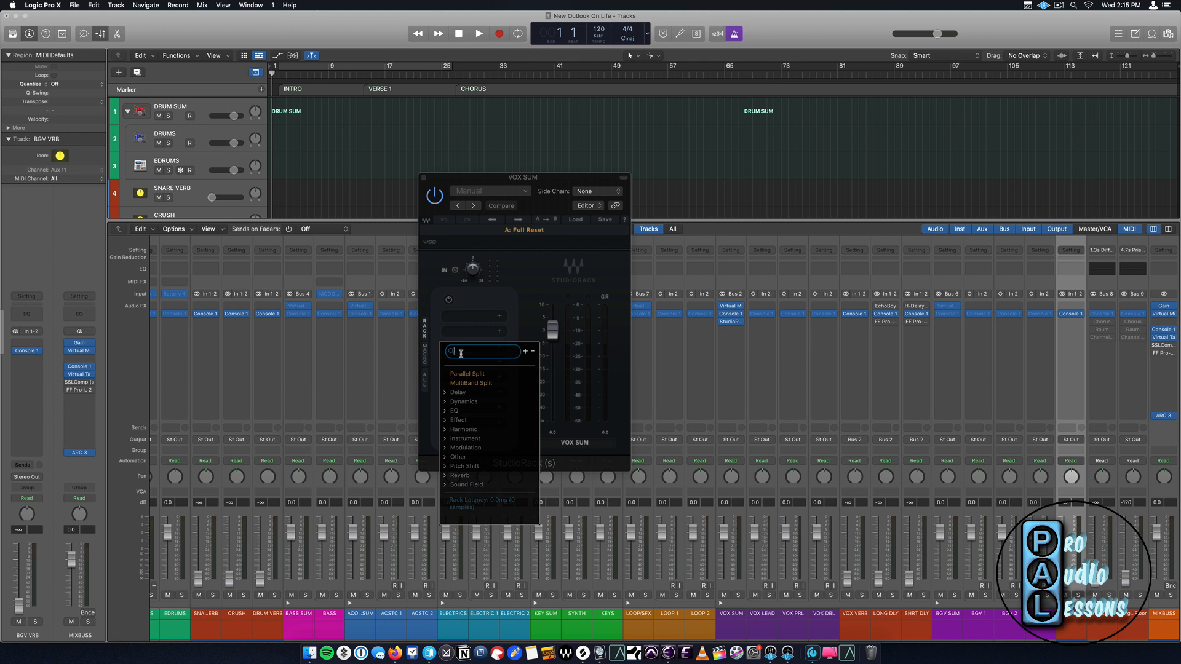
pyautogui.write('kra')
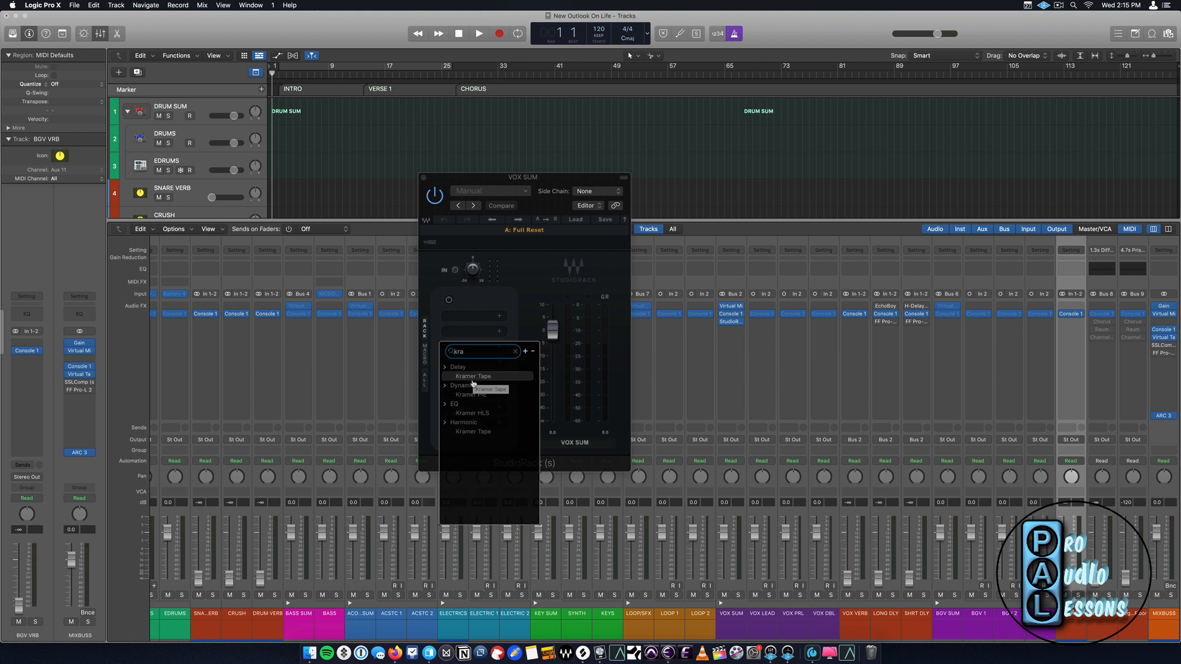
pyautogui.click(471, 431)
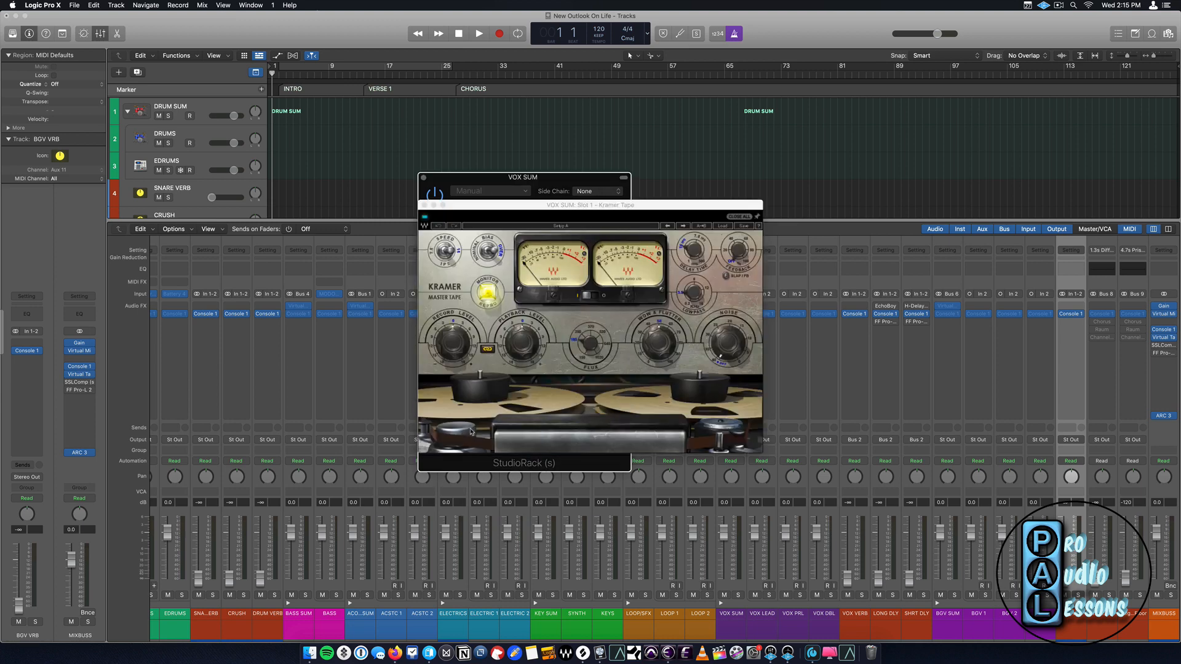
pyautogui.moveTo(533, 205); pyautogui.dragTo(928, 11)
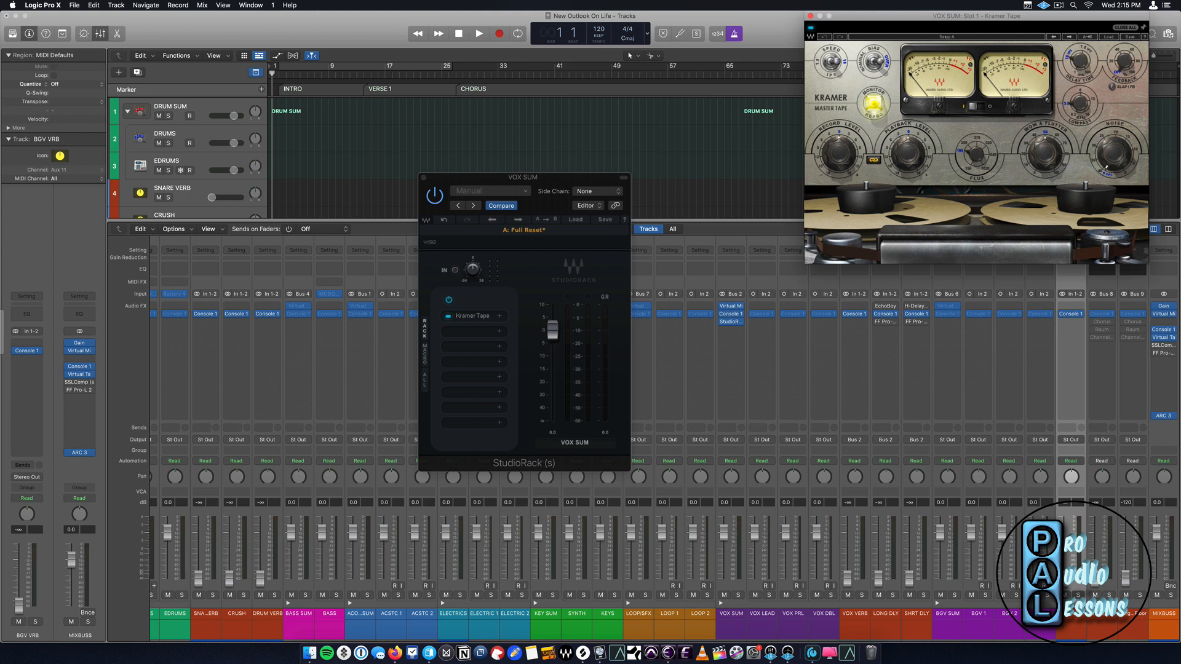
pyautogui.moveTo(849, 157); pyautogui.dragTo(849, 154)
# Load the SSLEQ plugin into the second StudioRack slot and close its window.
pyautogui.click(500, 333)
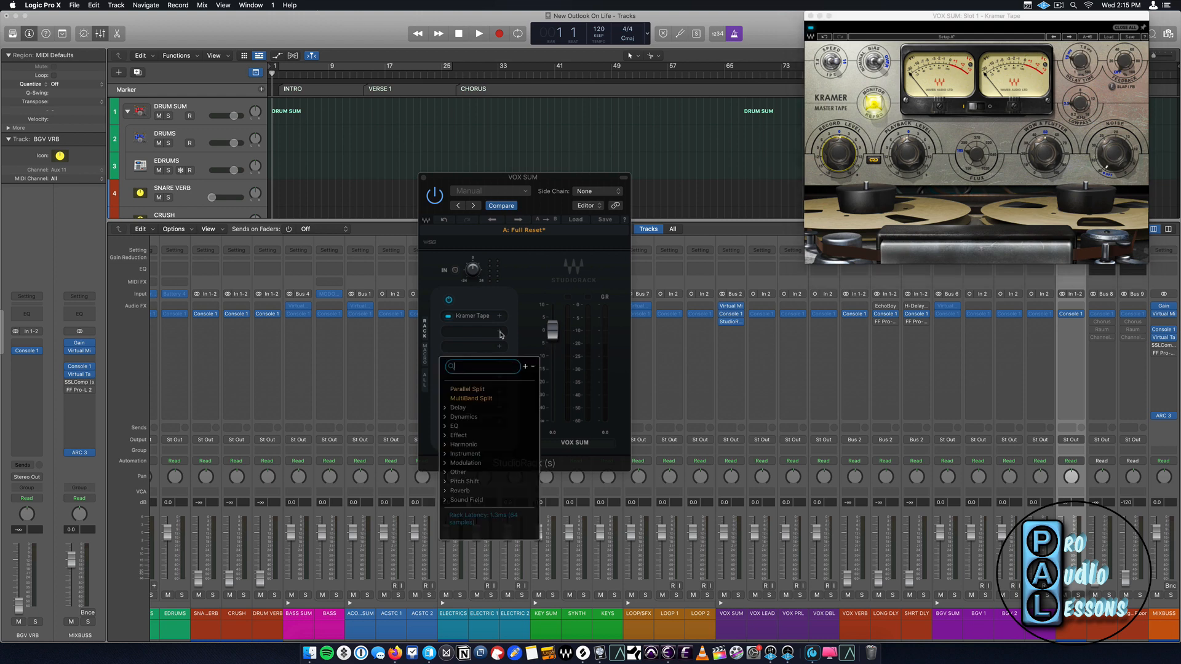
pyautogui.click(480, 478)
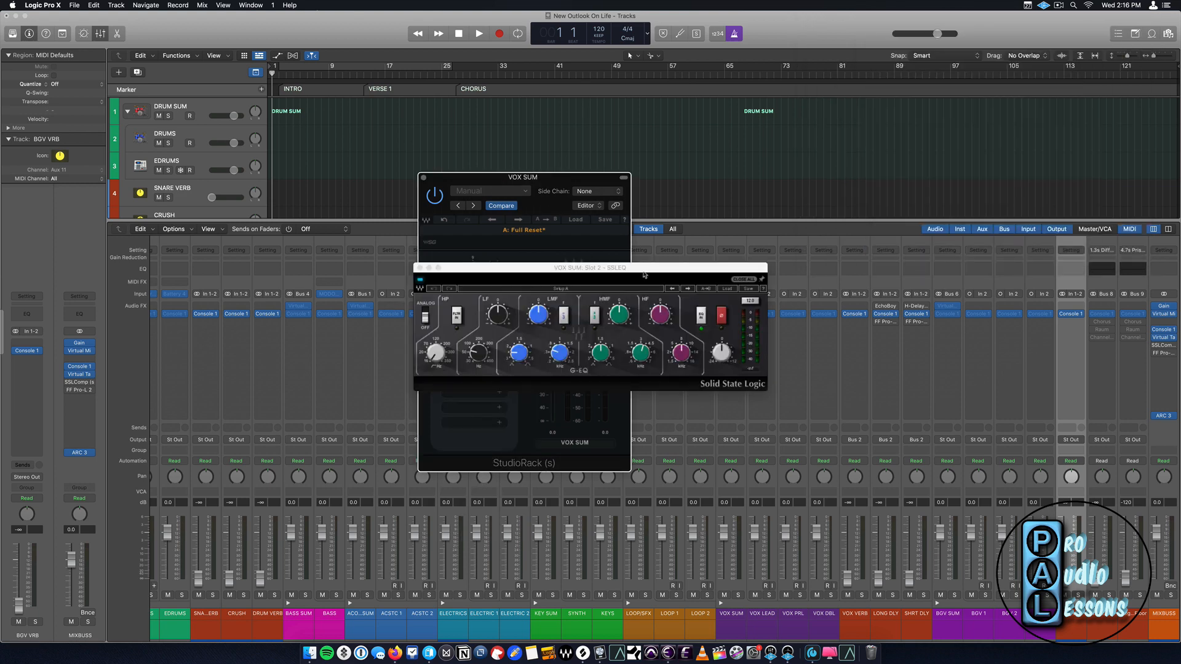
pyautogui.moveTo(633, 272); pyautogui.dragTo(860, 194)
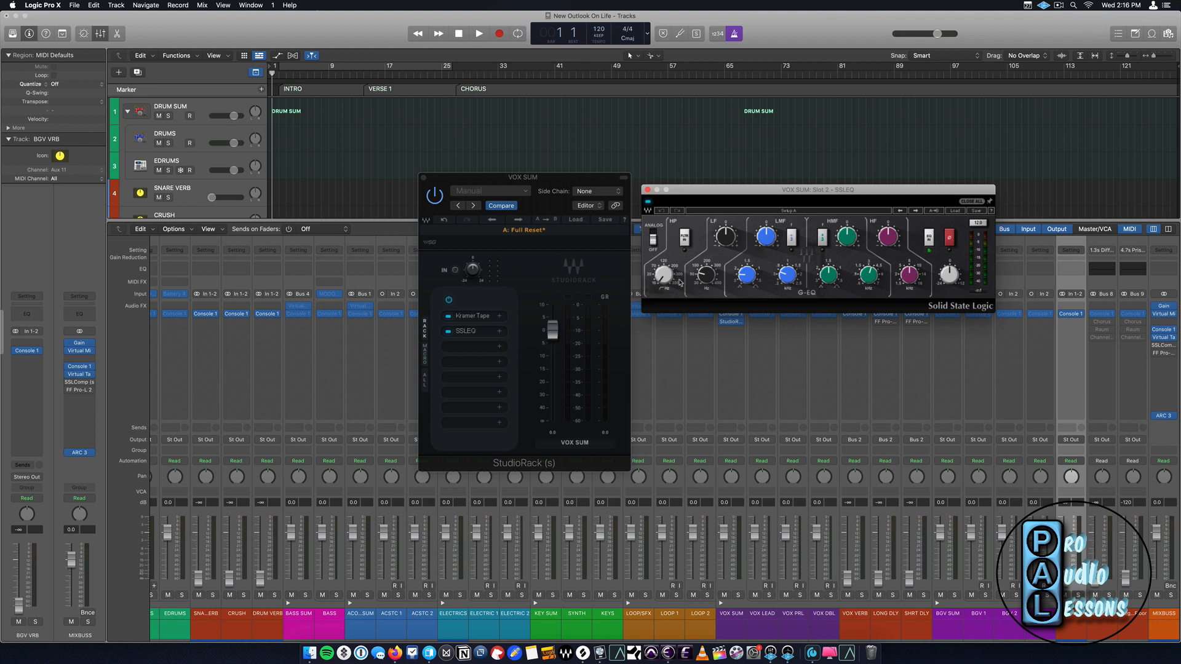
pyautogui.moveTo(746, 282)
pyautogui.click(648, 194)
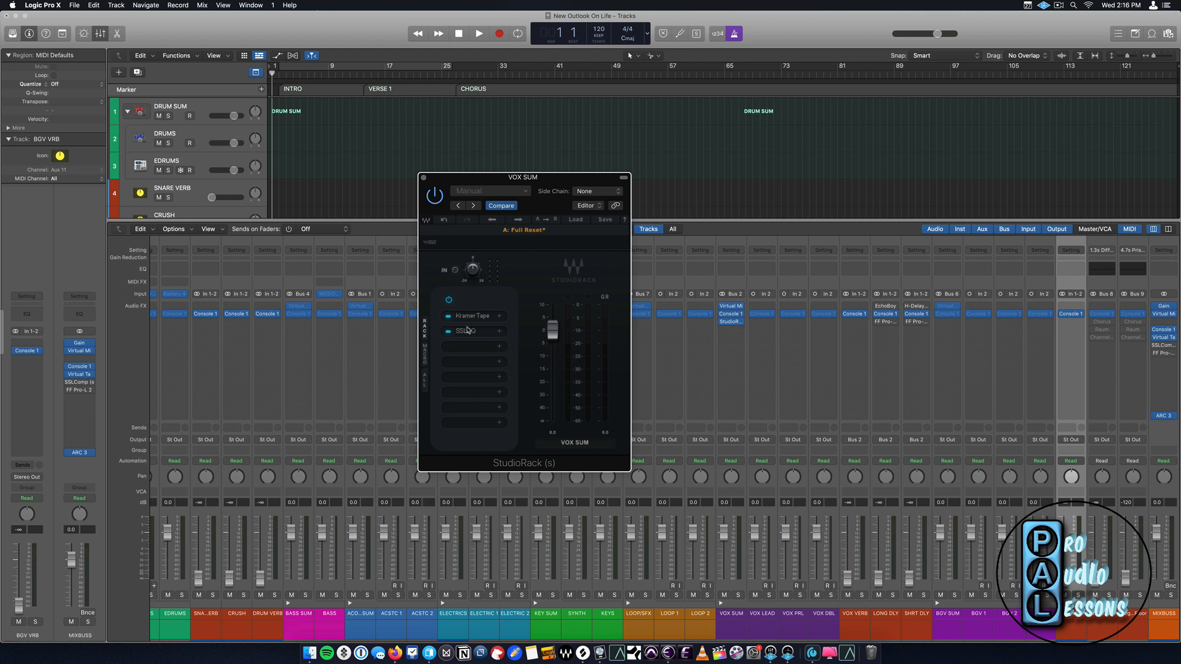
# Find the CLA plugins and load the CLA-76 compressor into the third StudioRack slot.
pyautogui.click(498, 346)
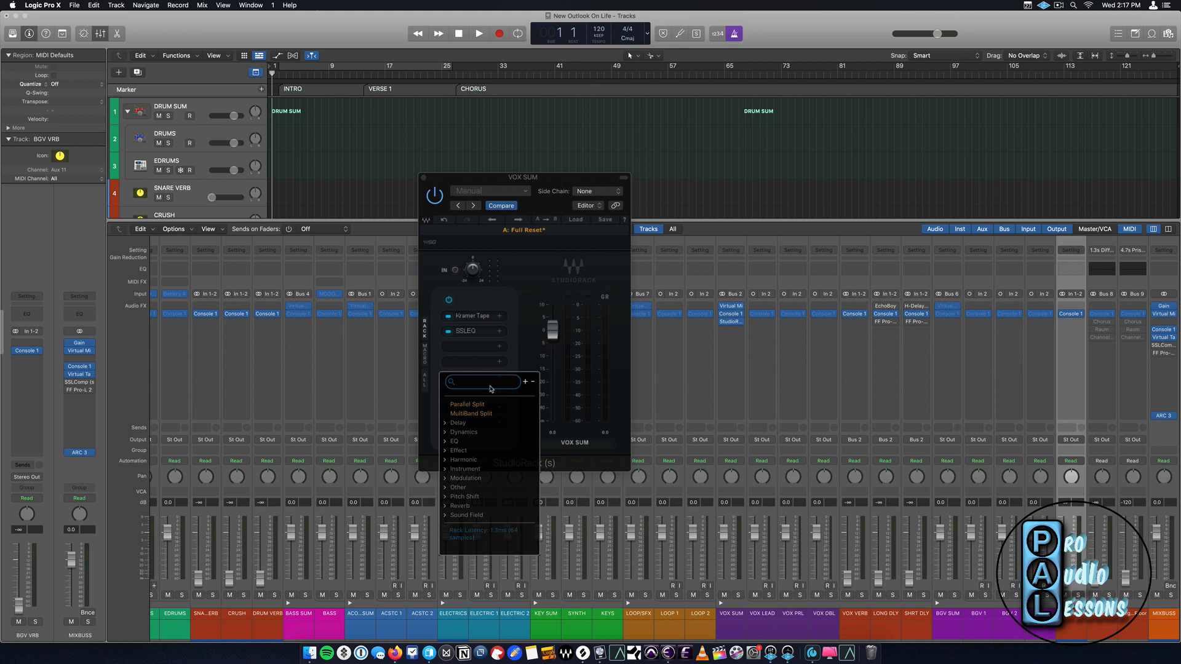
pyautogui.write('cla')
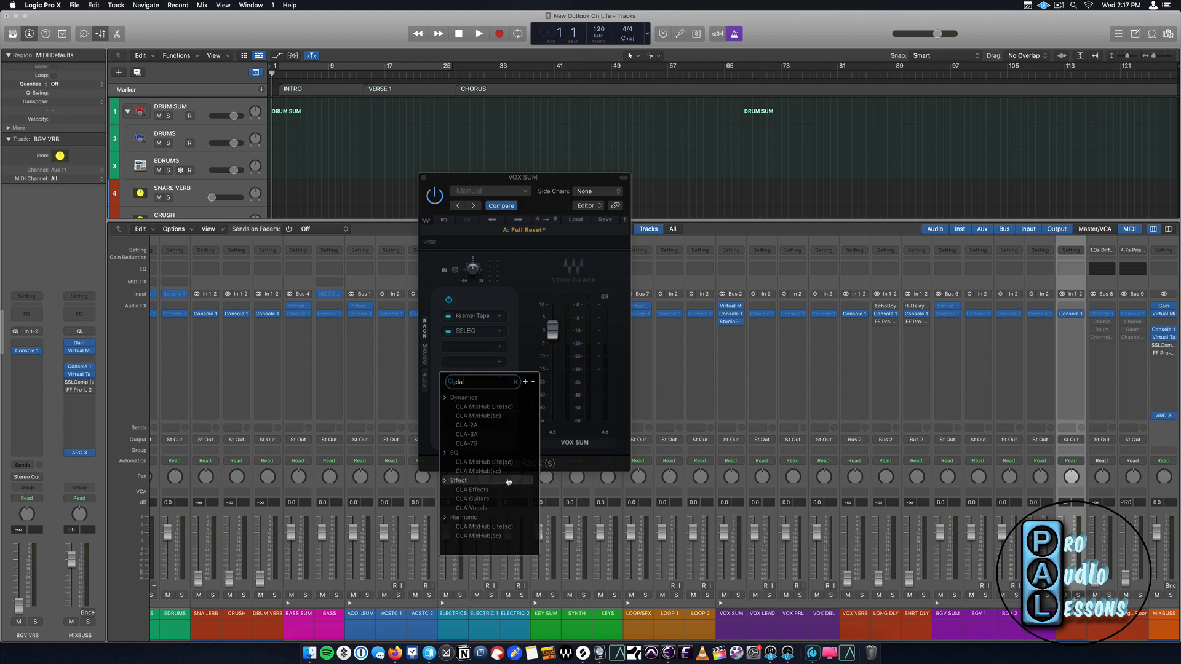
pyautogui.click(486, 444)
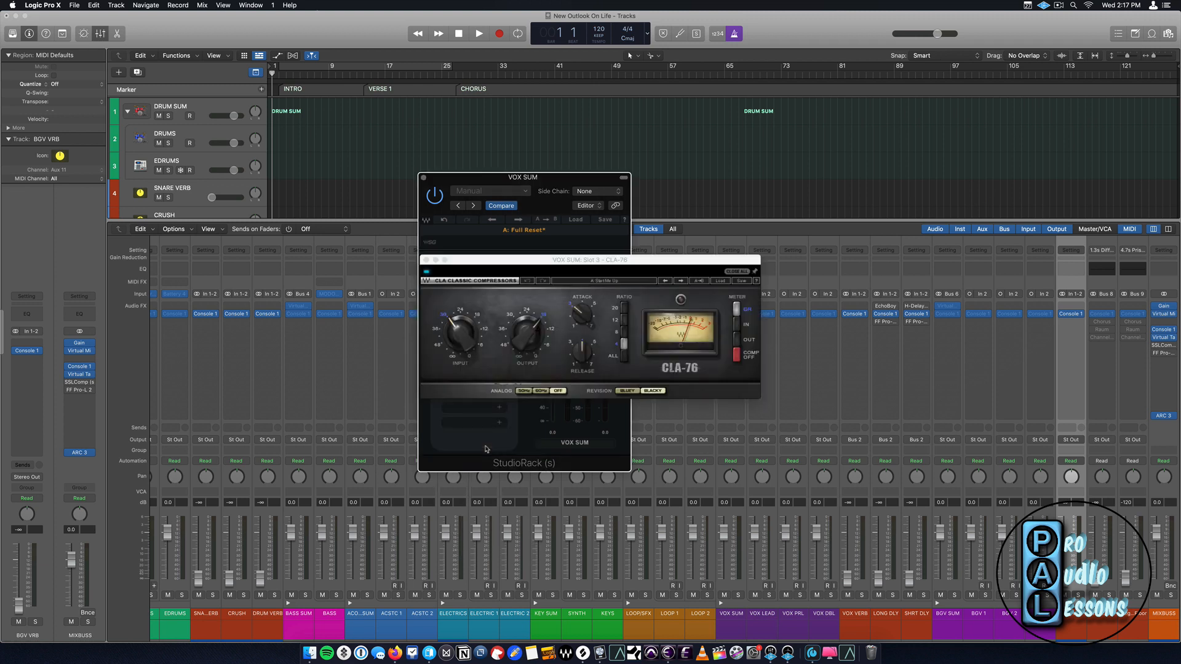
# Switch the CLA-76 to the Bluey revision, adjust its attack and release, and close its window.
pyautogui.click(633, 392)
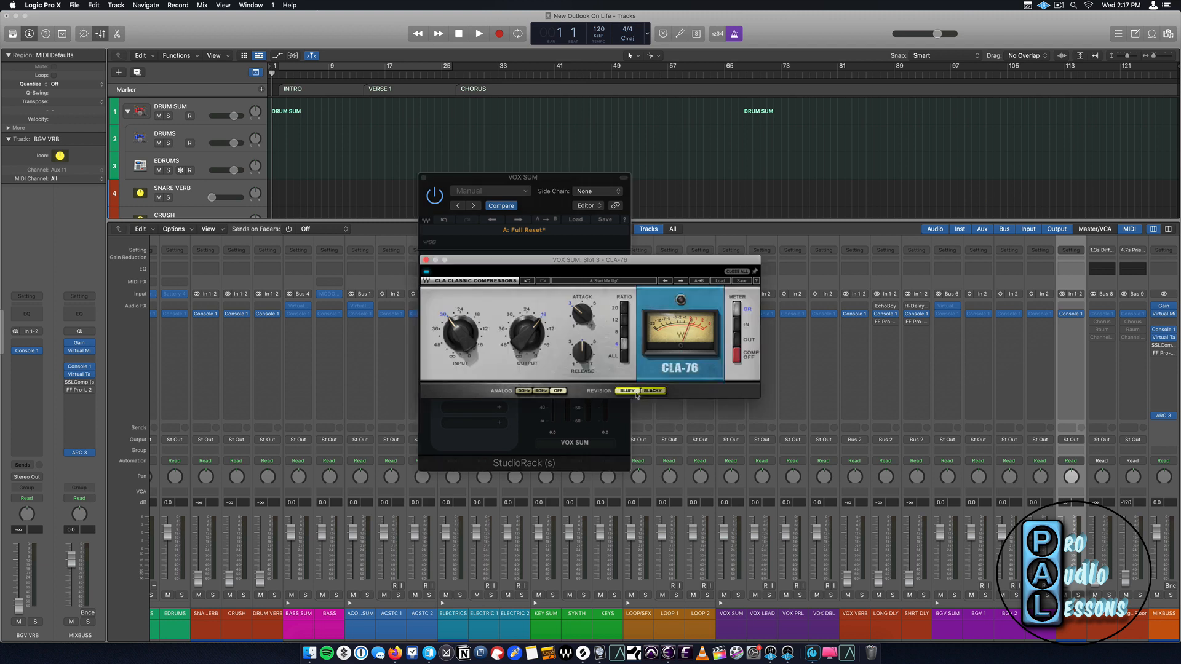
pyautogui.moveTo(584, 313); pyautogui.dragTo(597, 293)
pyautogui.moveTo(588, 363); pyautogui.dragTo(586, 359)
pyautogui.click(464, 336)
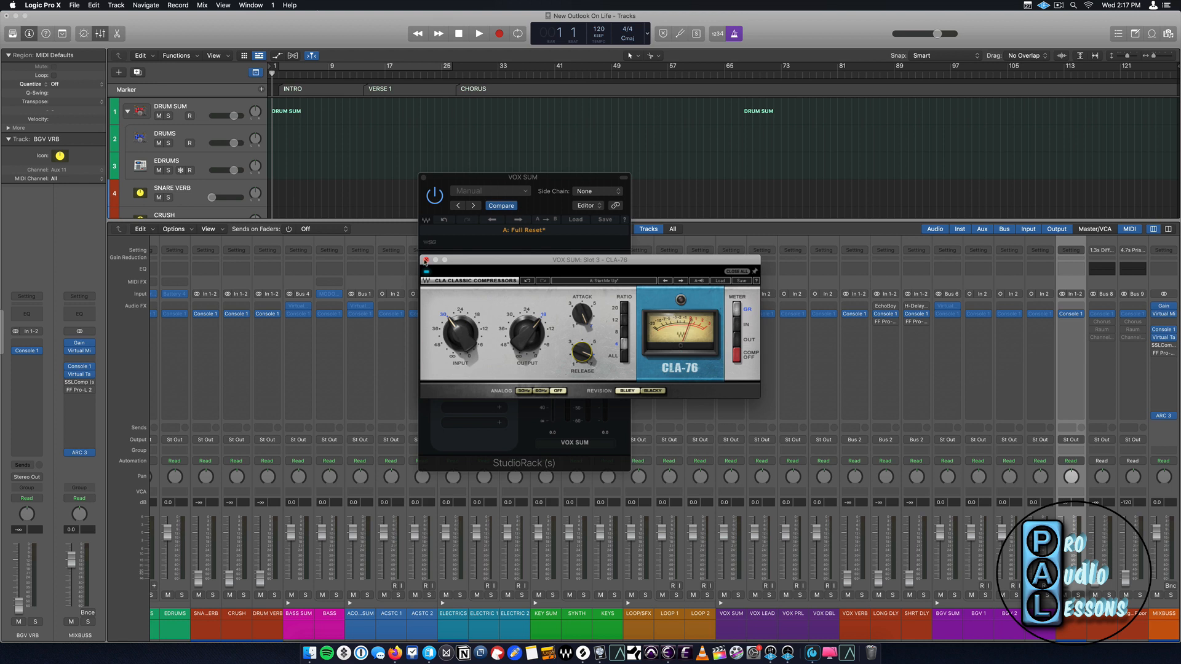
pyautogui.click(425, 261)
# Load the CLA-2A compressor into the fourth StudioRack slot and close its window.
pyautogui.click(498, 364)
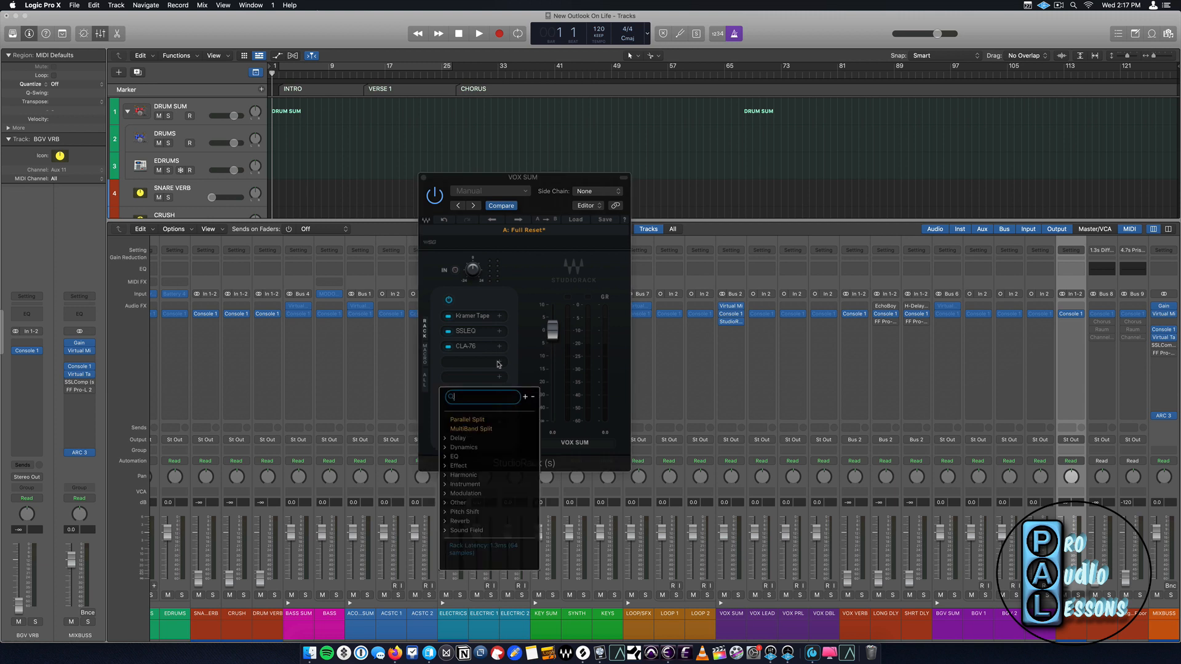
pyautogui.write('la2a')
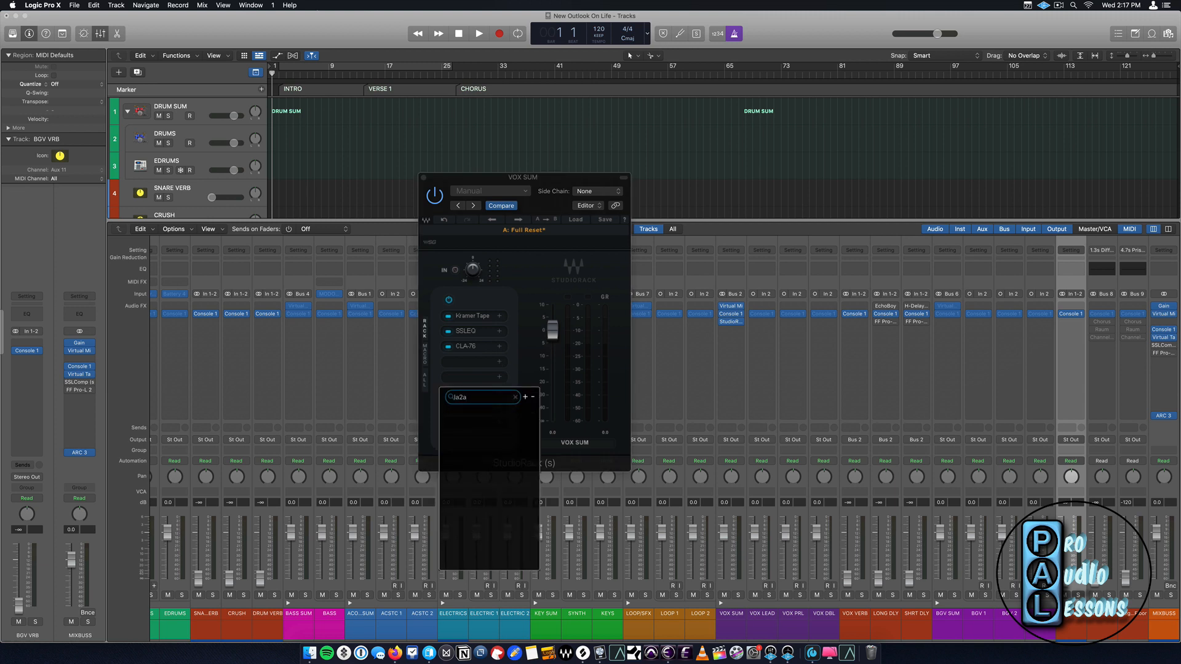
pyautogui.press('BackSpace')
pyautogui.press('BackSpace')
pyautogui.press('BackSpace')
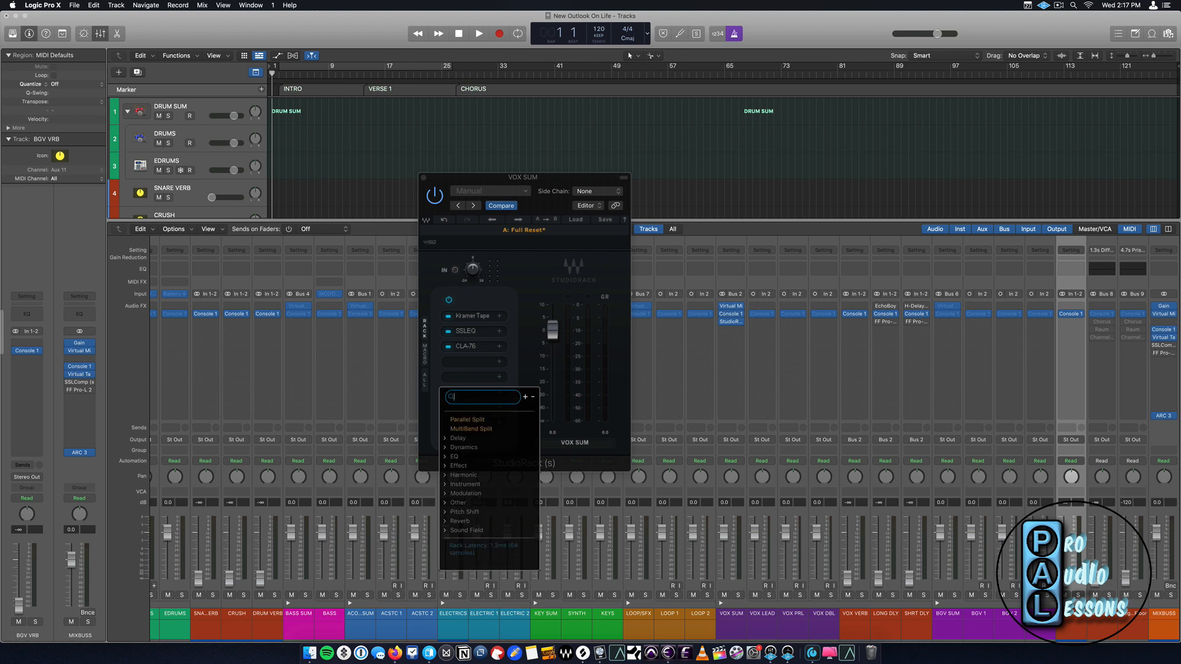
pyautogui.write('cla')
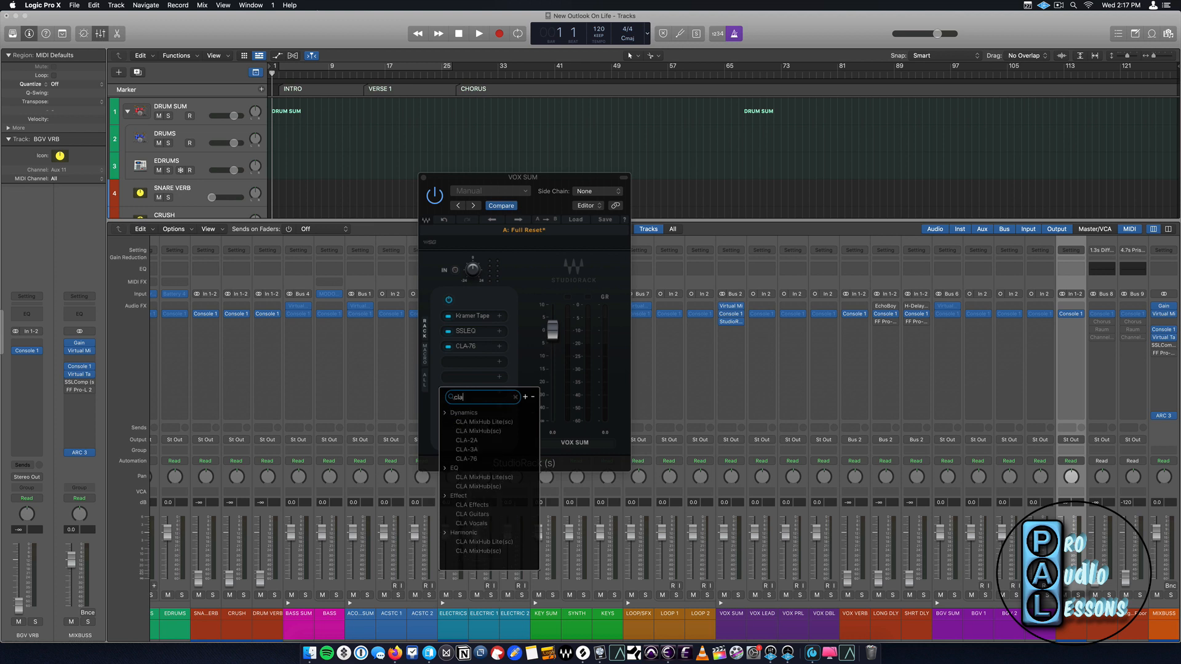
pyautogui.click(482, 442)
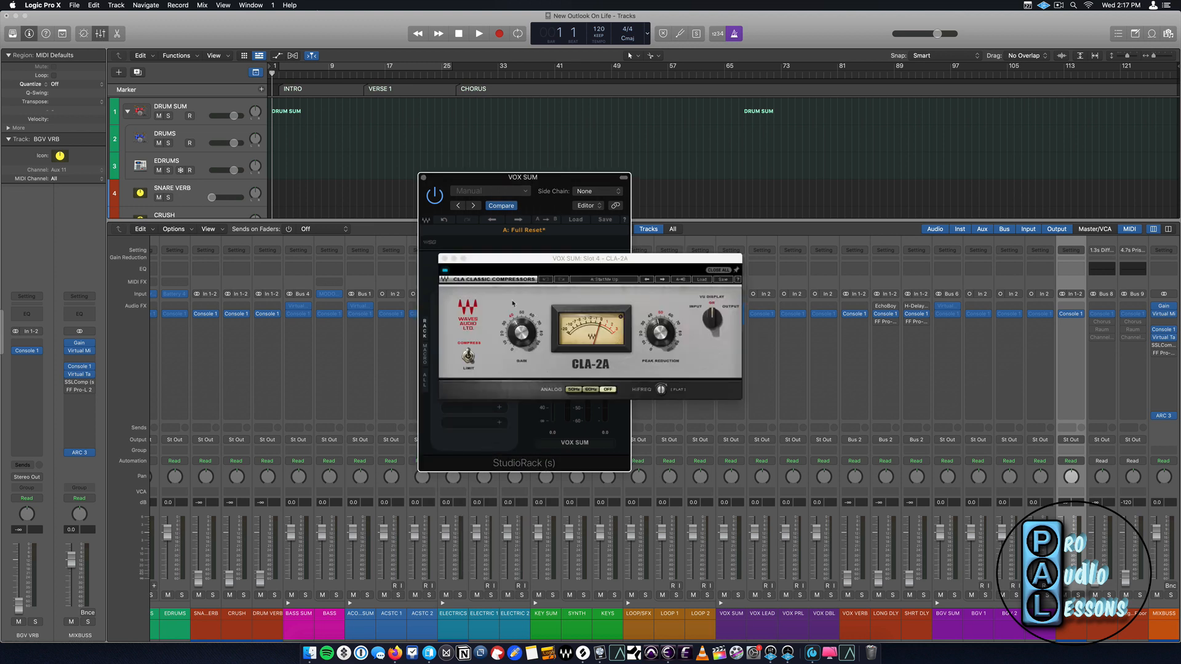
pyautogui.moveTo(508, 268); pyautogui.dragTo(513, 324)
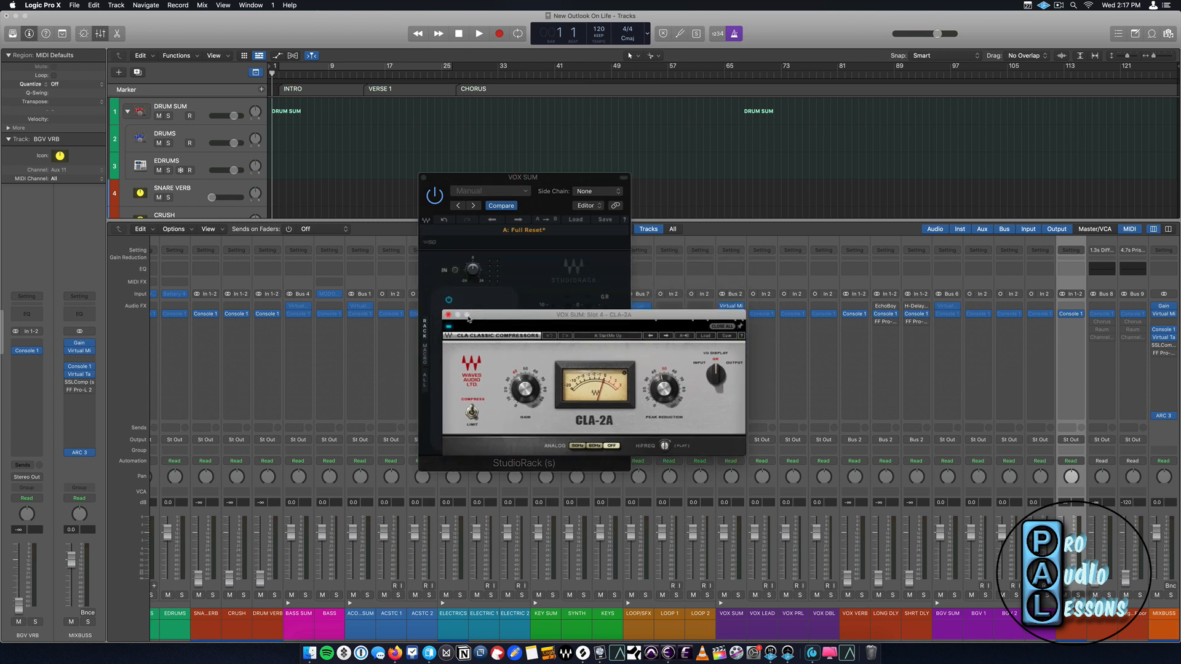
pyautogui.click(447, 315)
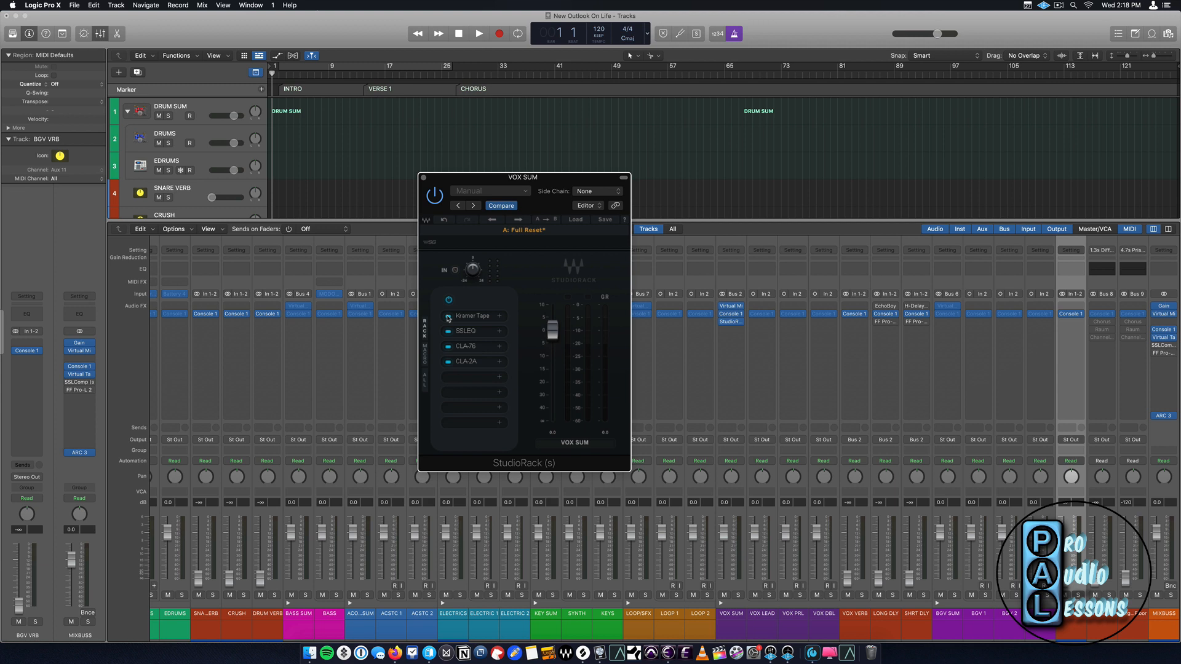
pyautogui.click(448, 317)
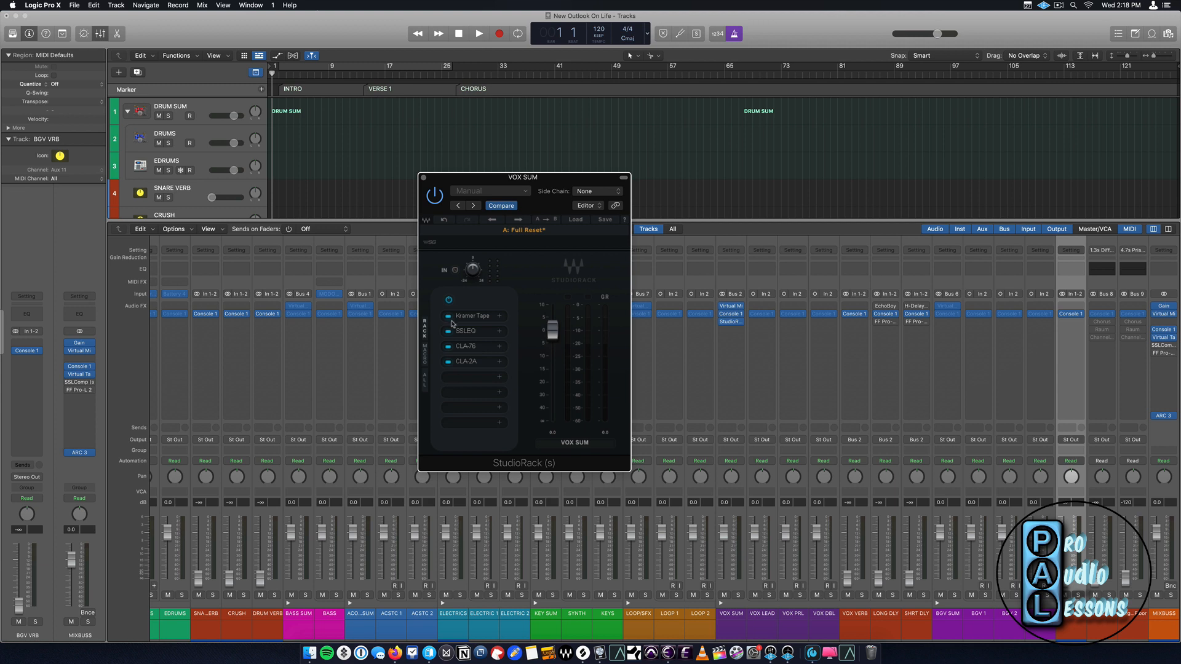
# Load the PuigTec EQP1A equalizer from the EQ category into the fifth StudioRack slot and close its window.
pyautogui.click(499, 377)
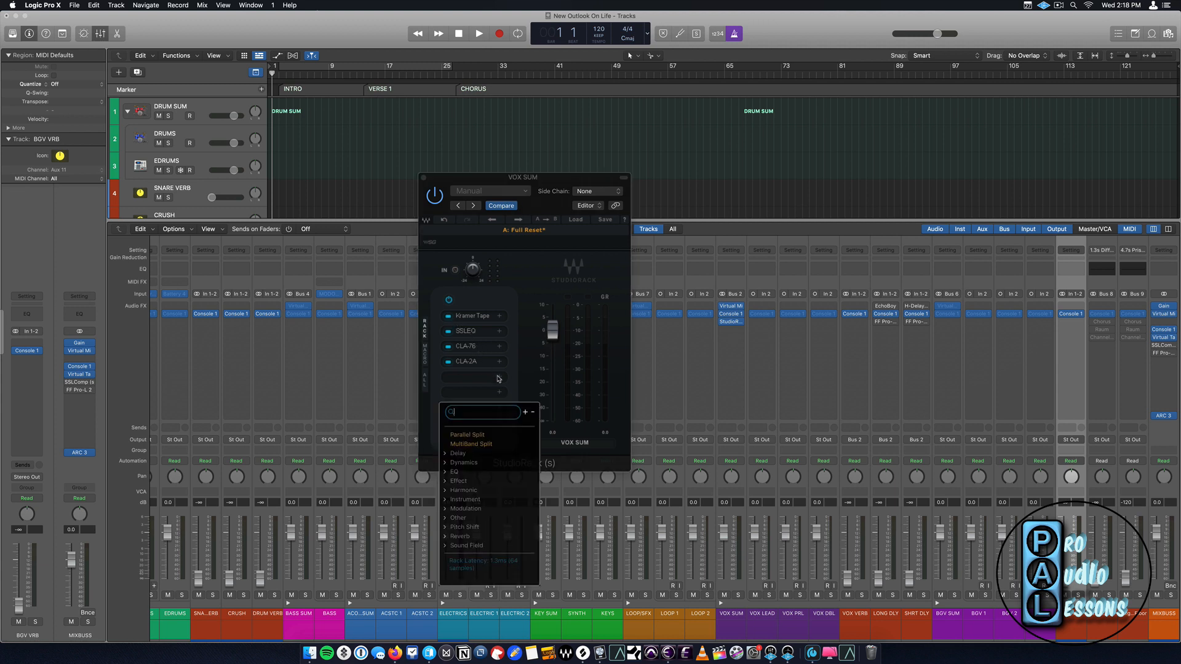
pyautogui.click(465, 472)
pyautogui.click(483, 545)
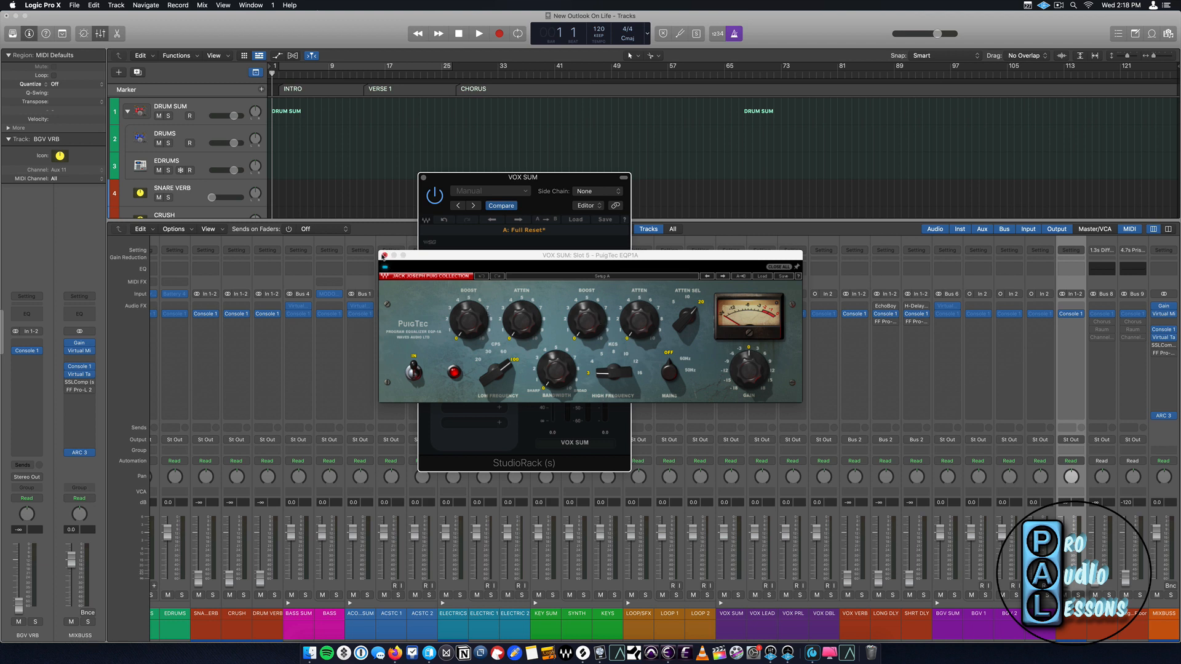
pyautogui.click(383, 255)
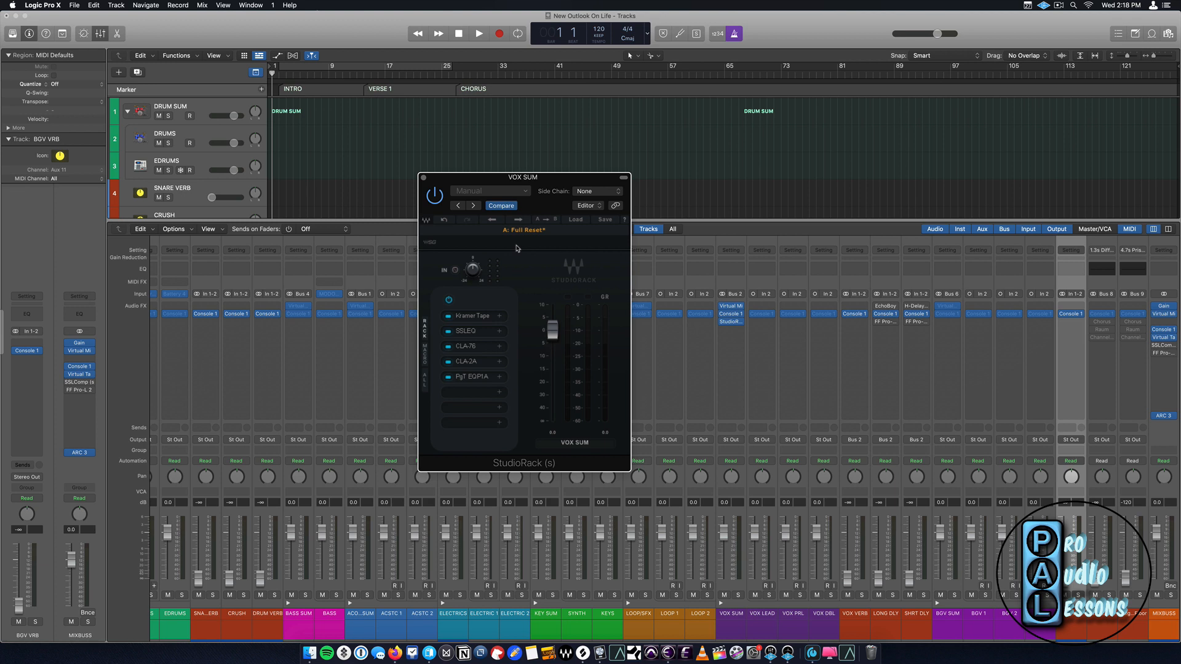
# Load the Vocal Rider plugin into the sixth StudioRack slot and close its window.
pyautogui.click(499, 392)
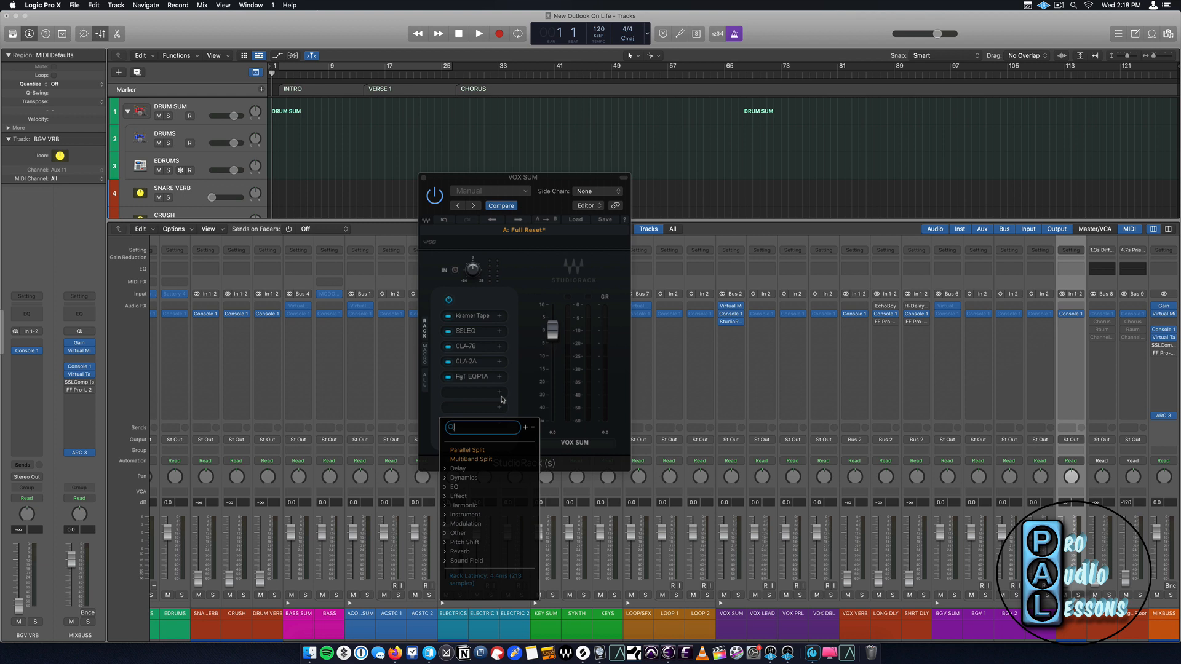
pyautogui.write('voca')
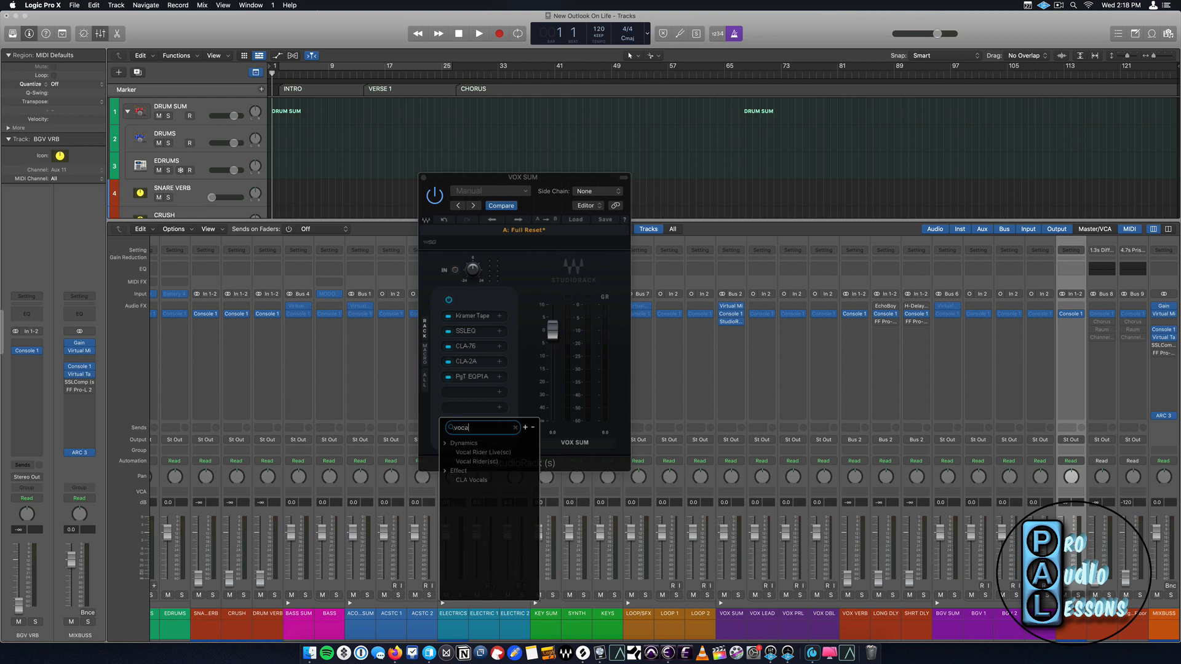
pyautogui.click(492, 462)
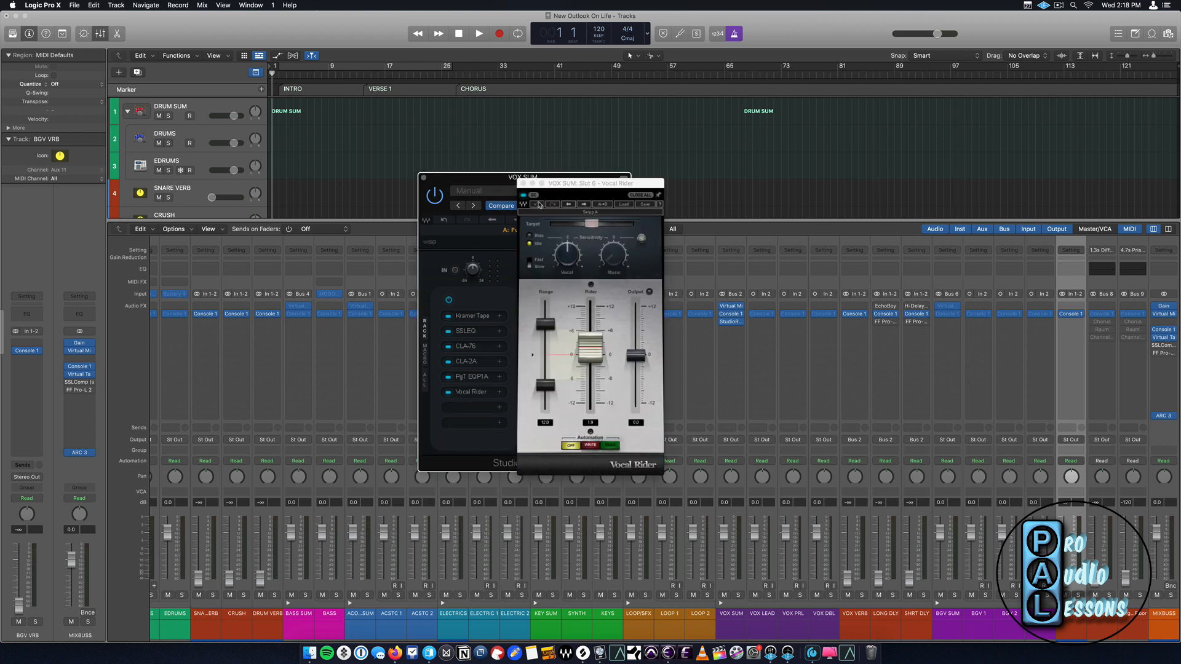
pyautogui.click(524, 183)
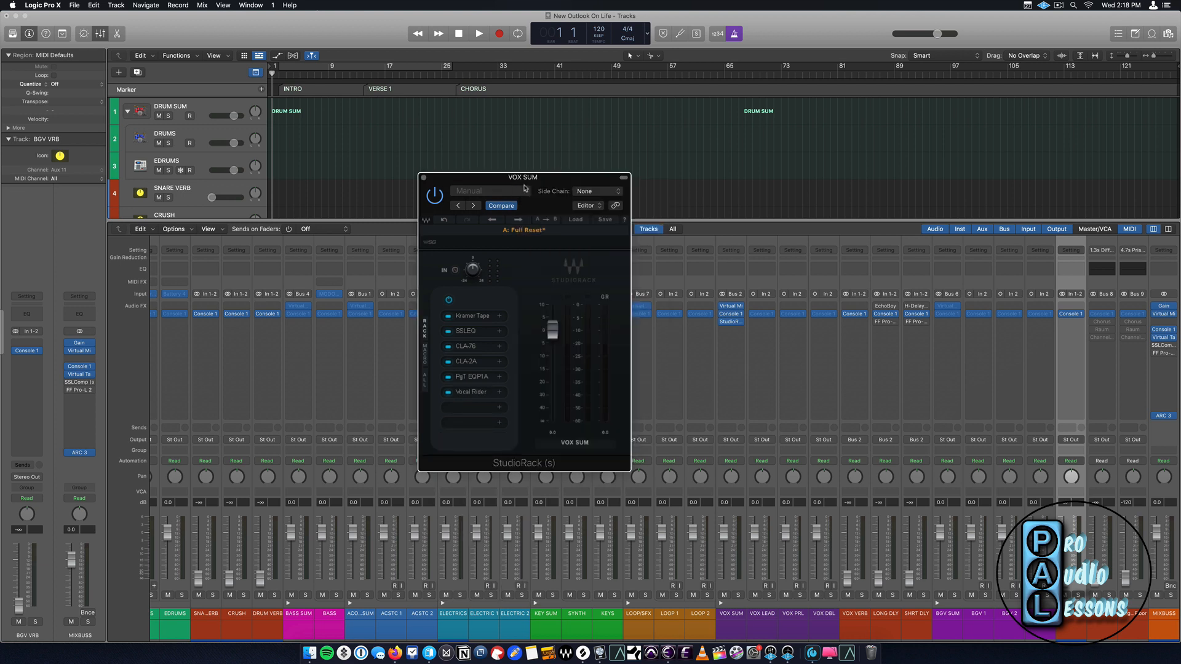
# Save the plugin chain into StudioRack's preset menu as "My Lead Vocal Chain".
pyautogui.moveTo(543, 180); pyautogui.dragTo(541, 153)
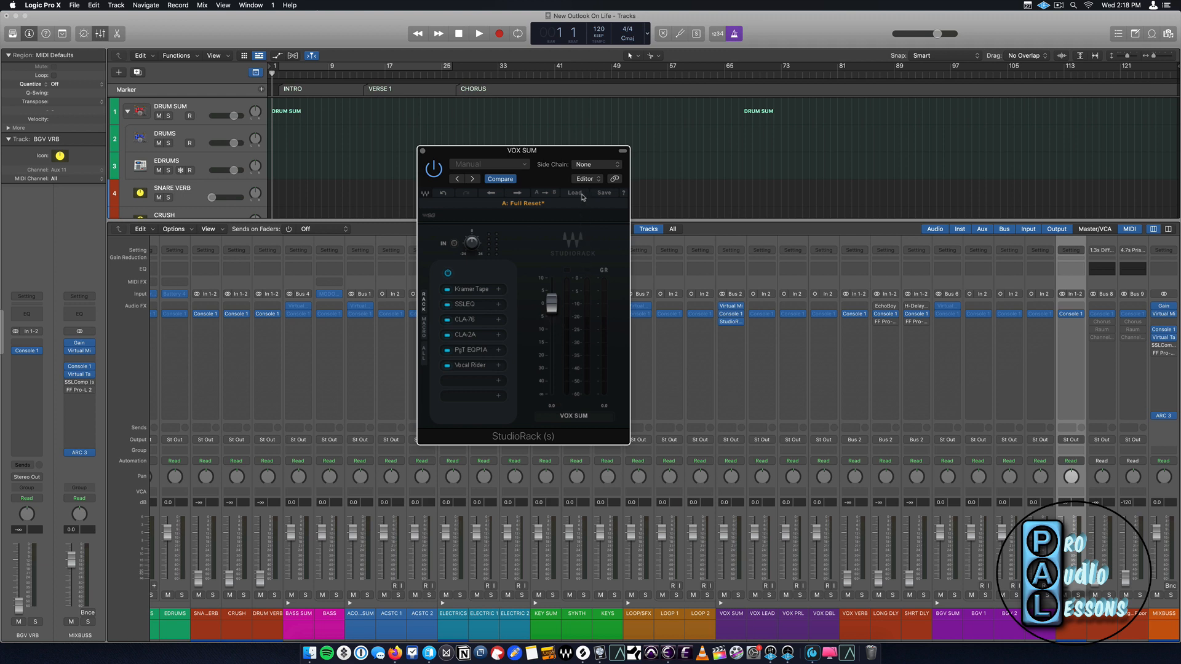
pyautogui.click(602, 195)
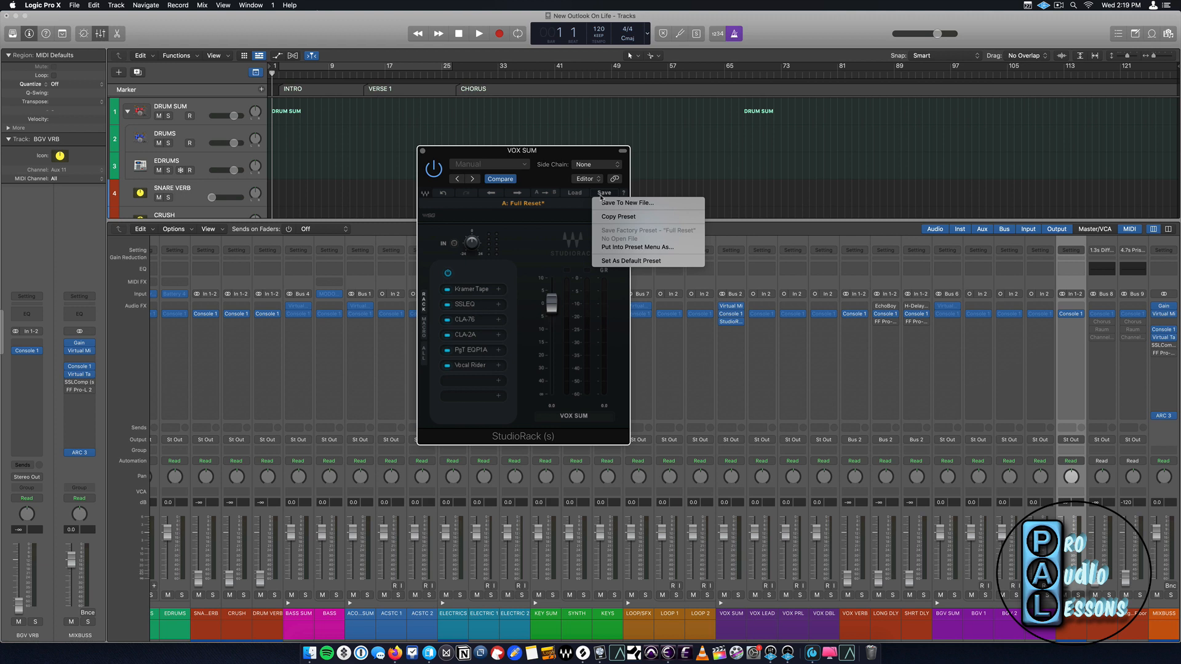
pyautogui.click(615, 247)
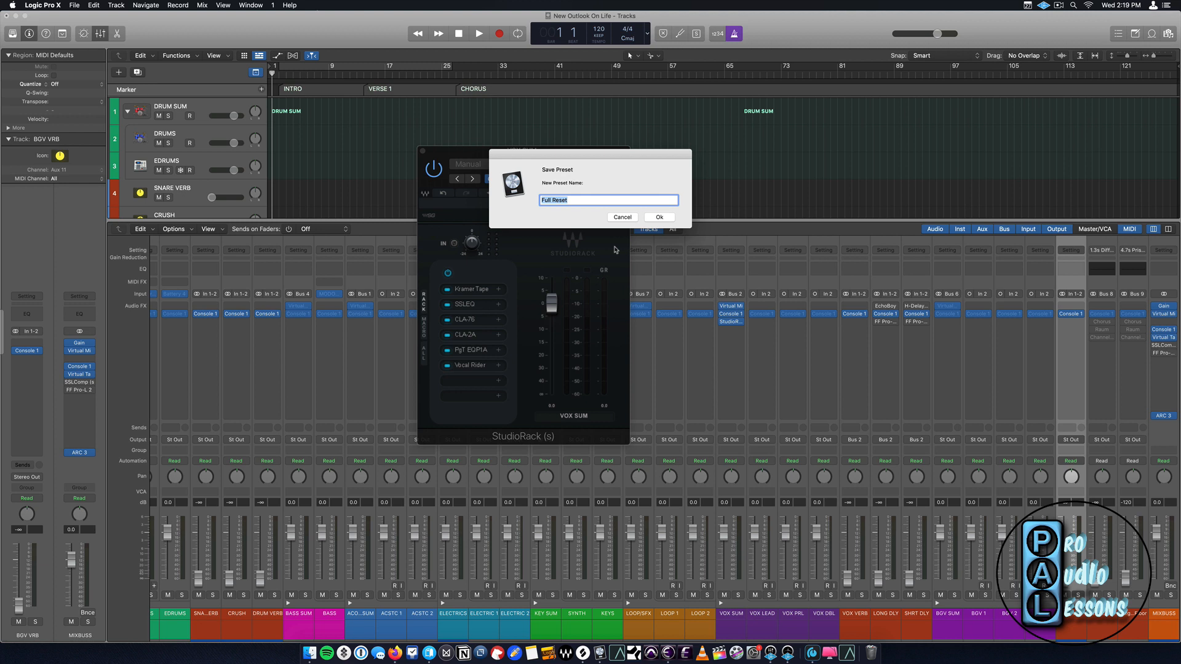
pyautogui.write('My')
pyautogui.write(' Lead Vocal')
pyautogui.write(' Chan')
pyautogui.write('in')
pyautogui.click(659, 217)
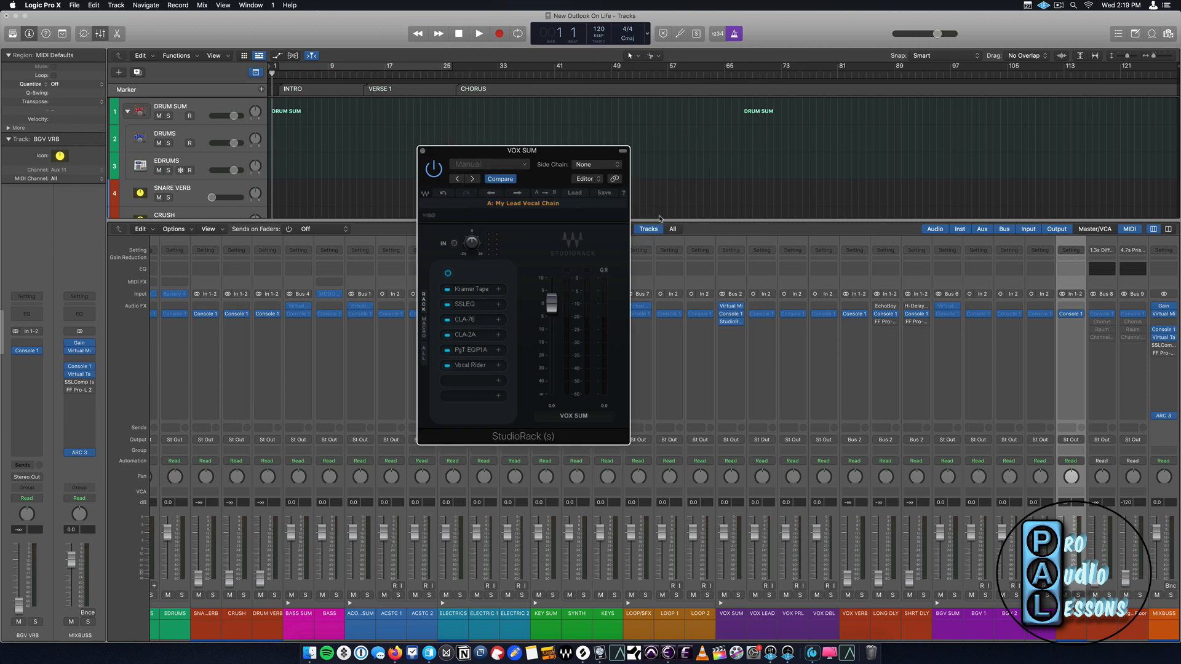
# Close the VOX SUM rack window, insert StudioRack on the BGV SUM channel, and load the user preset "My Lead Vocal Chain".
pyautogui.click(422, 151)
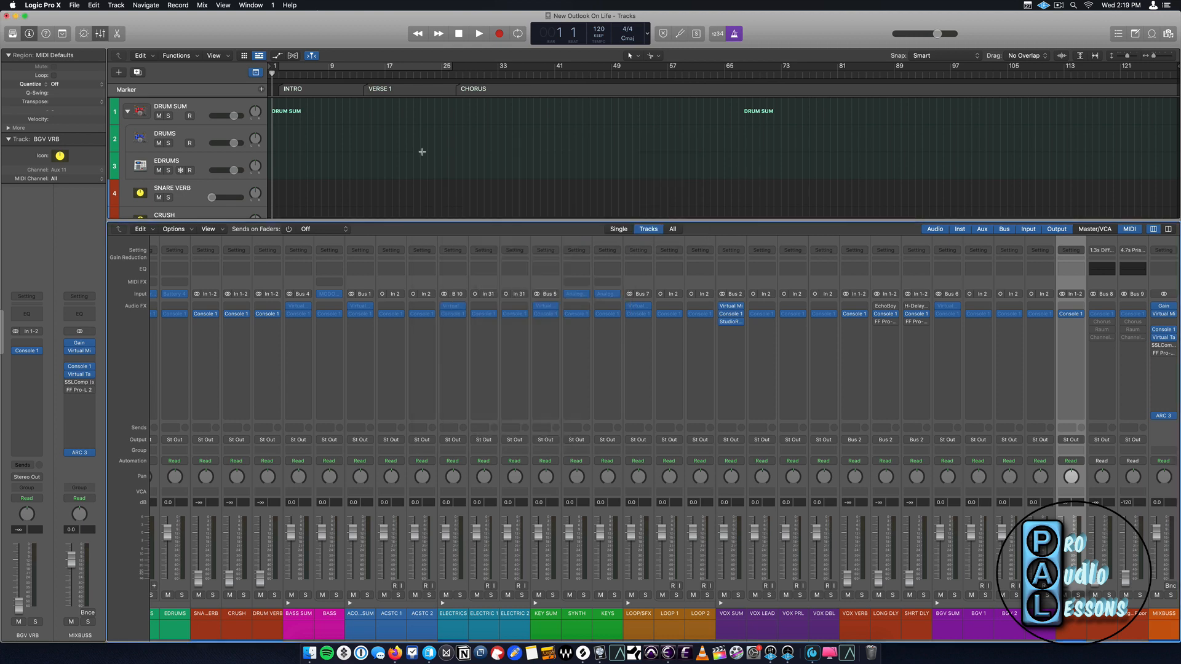
pyautogui.hscroll(1, 656, 386)
pyautogui.hscroll(-1, 677, 379)
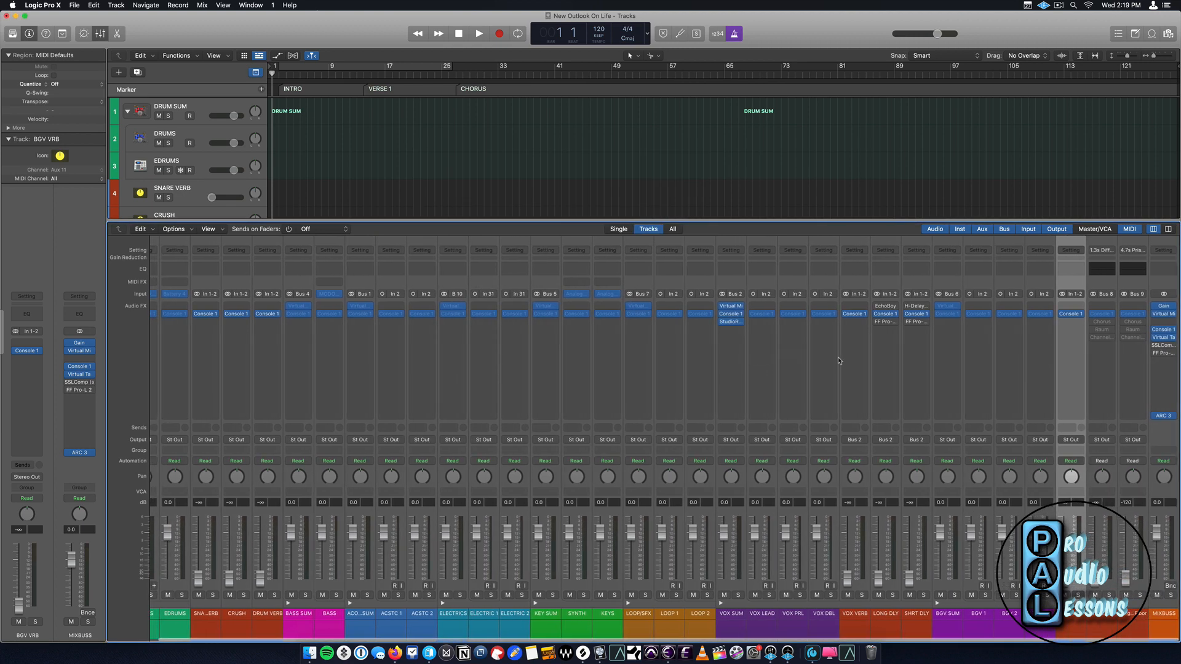
pyautogui.click(956, 322)
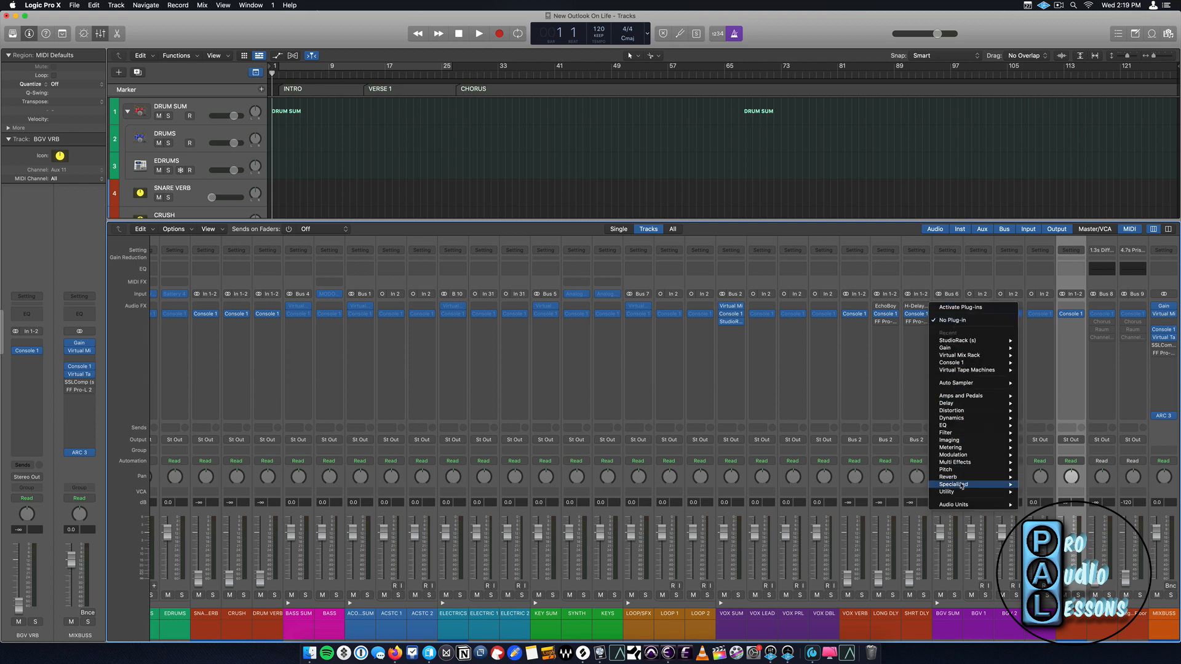
pyautogui.moveTo(958, 504)
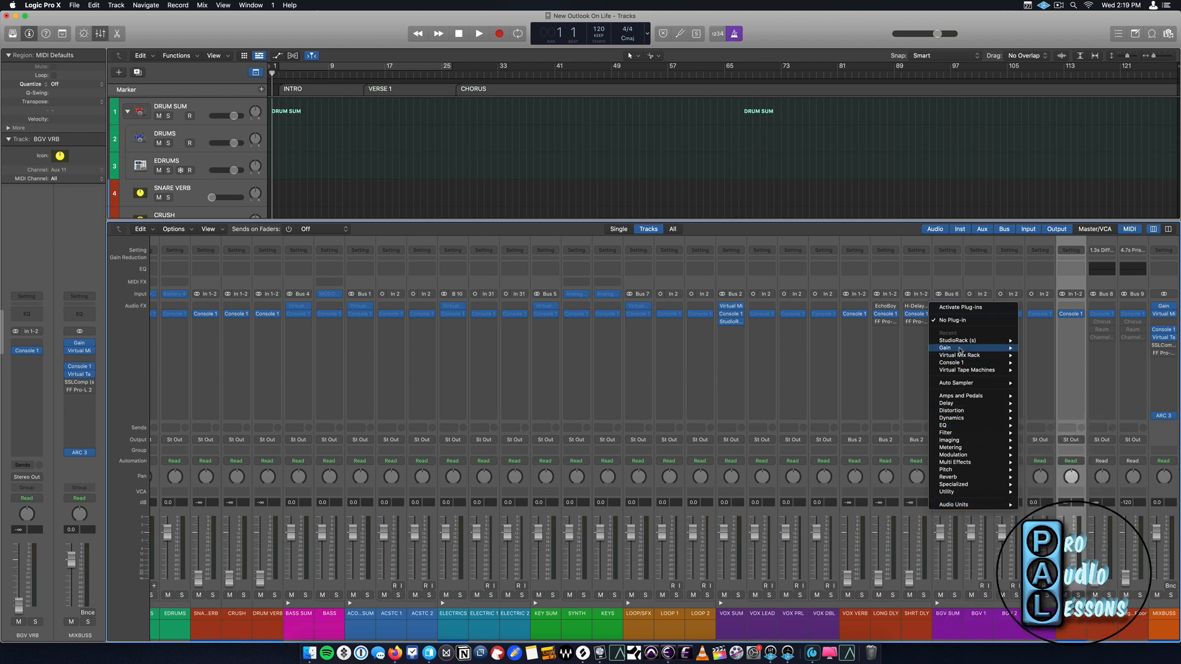
pyautogui.click(1037, 340)
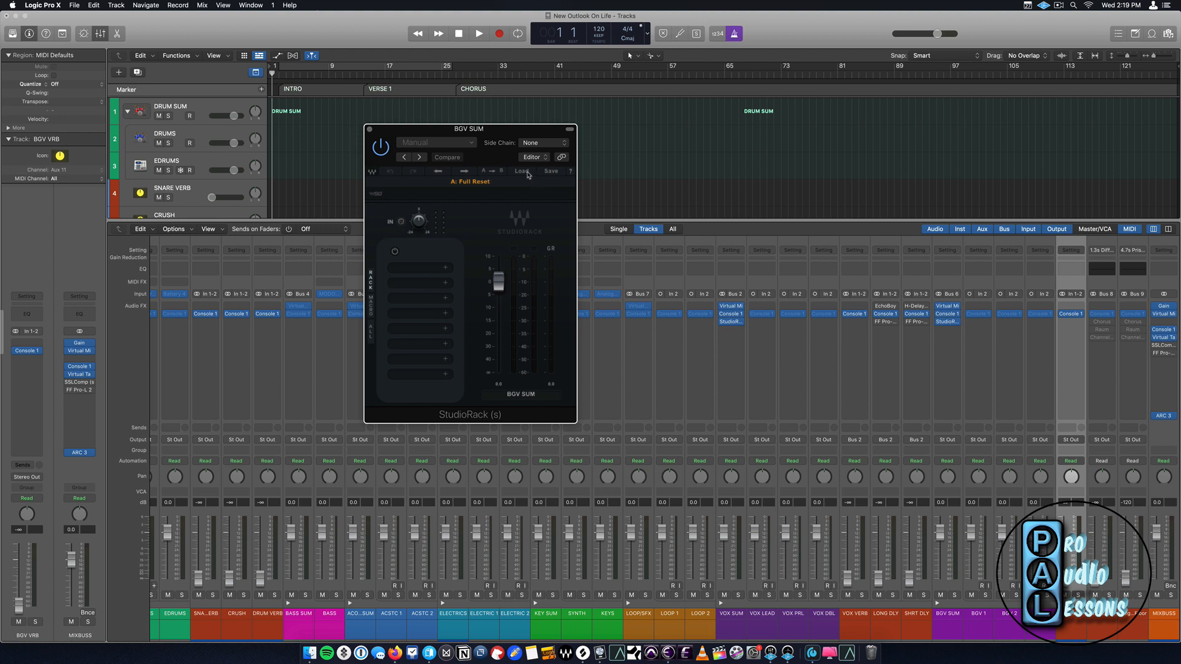
pyautogui.click(521, 171)
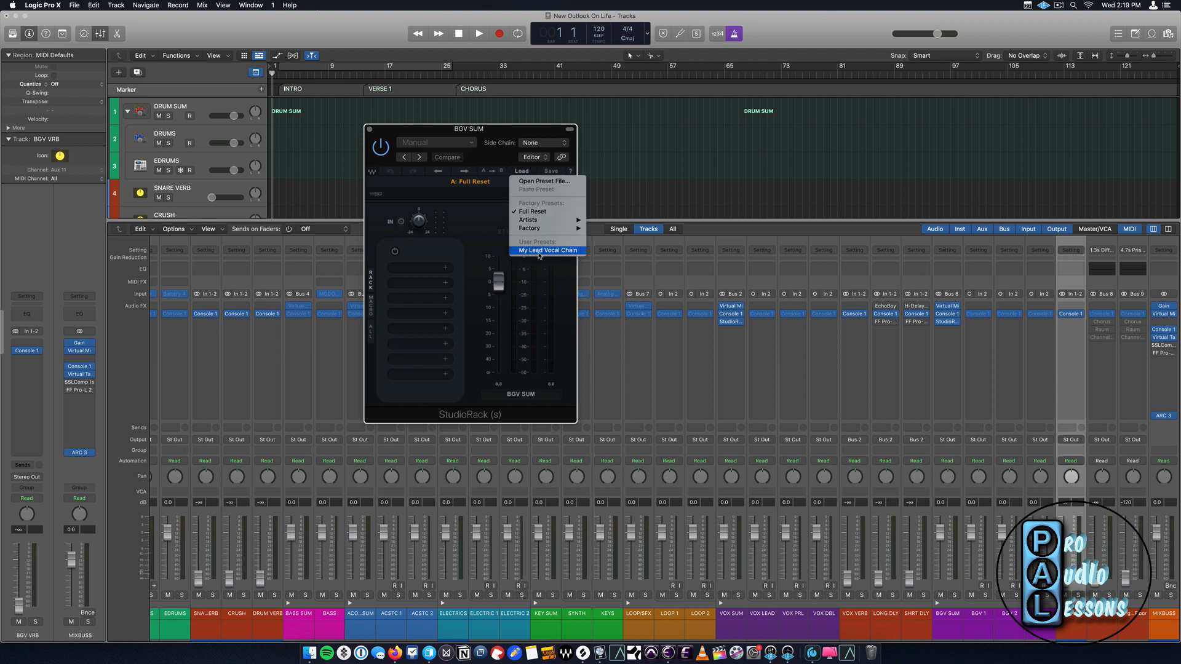
pyautogui.click(539, 251)
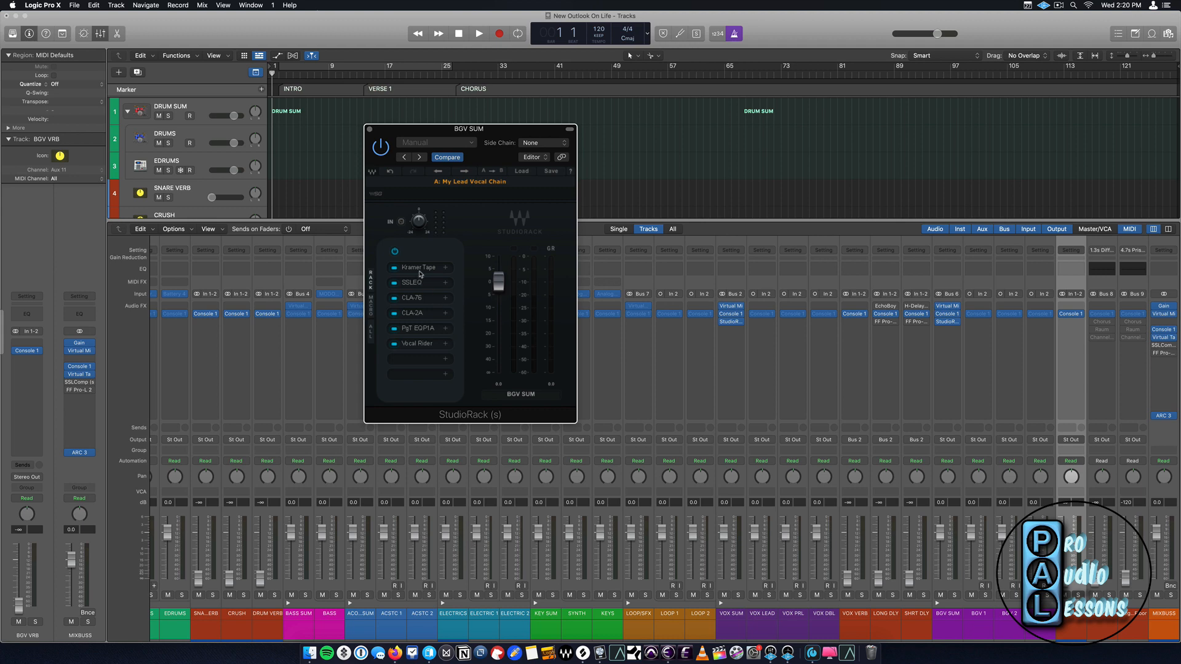
# Review the Kramer Tape, SSLEQ, CLA-76, CLA-2A and PuigTec EQP1A plugins in the BGV SUM rack and close their windows.
pyautogui.click(420, 268)
pyautogui.click(421, 283)
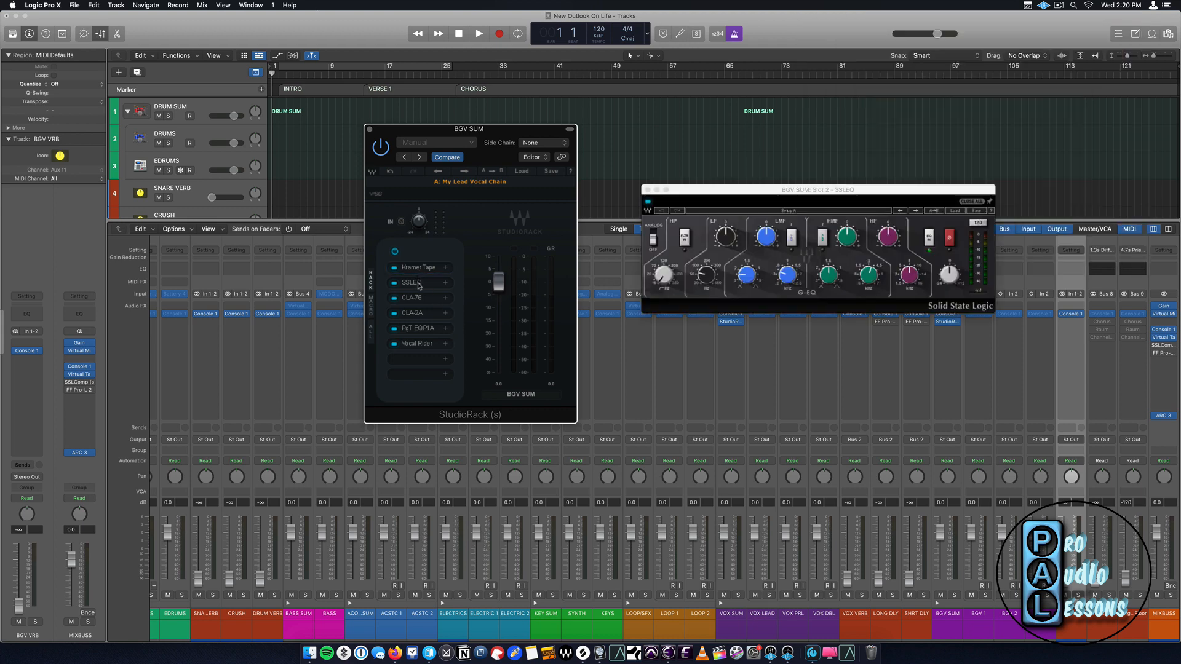
pyautogui.click(422, 299)
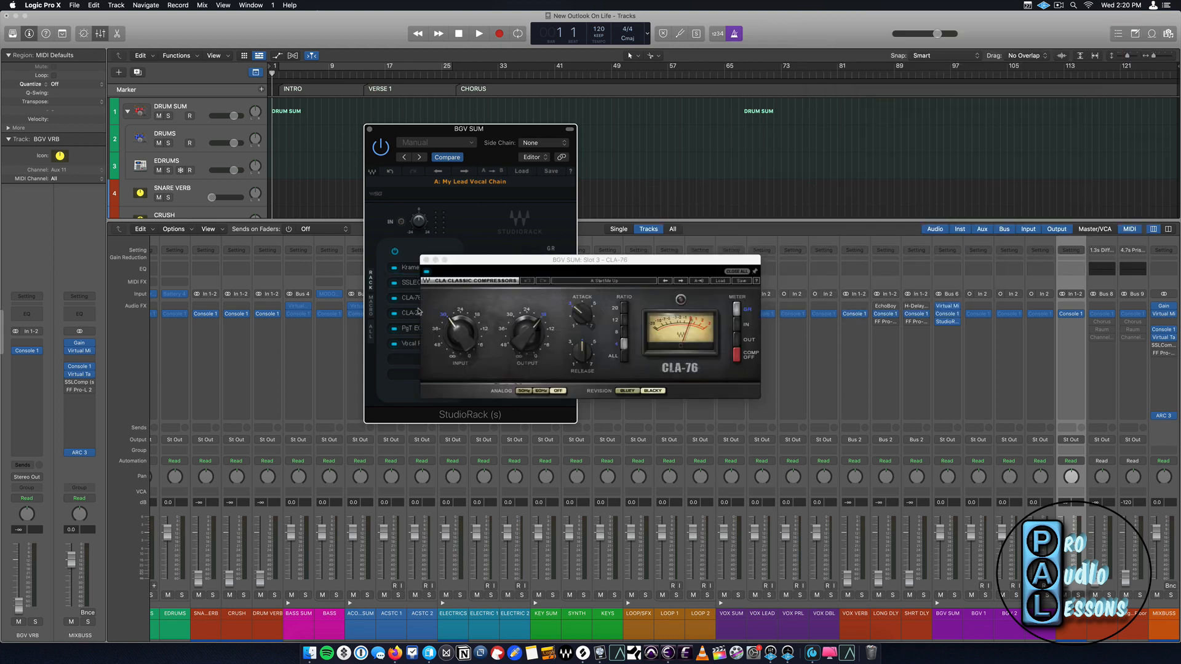
pyautogui.click(415, 313)
pyautogui.click(414, 327)
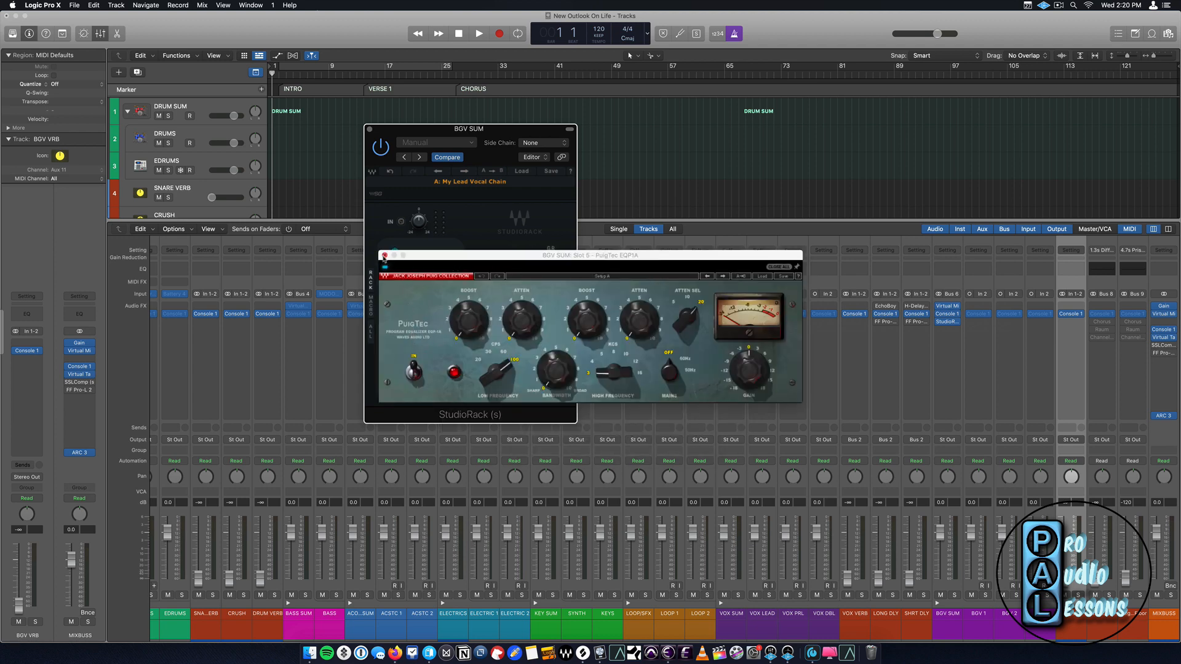
pyautogui.click(385, 255)
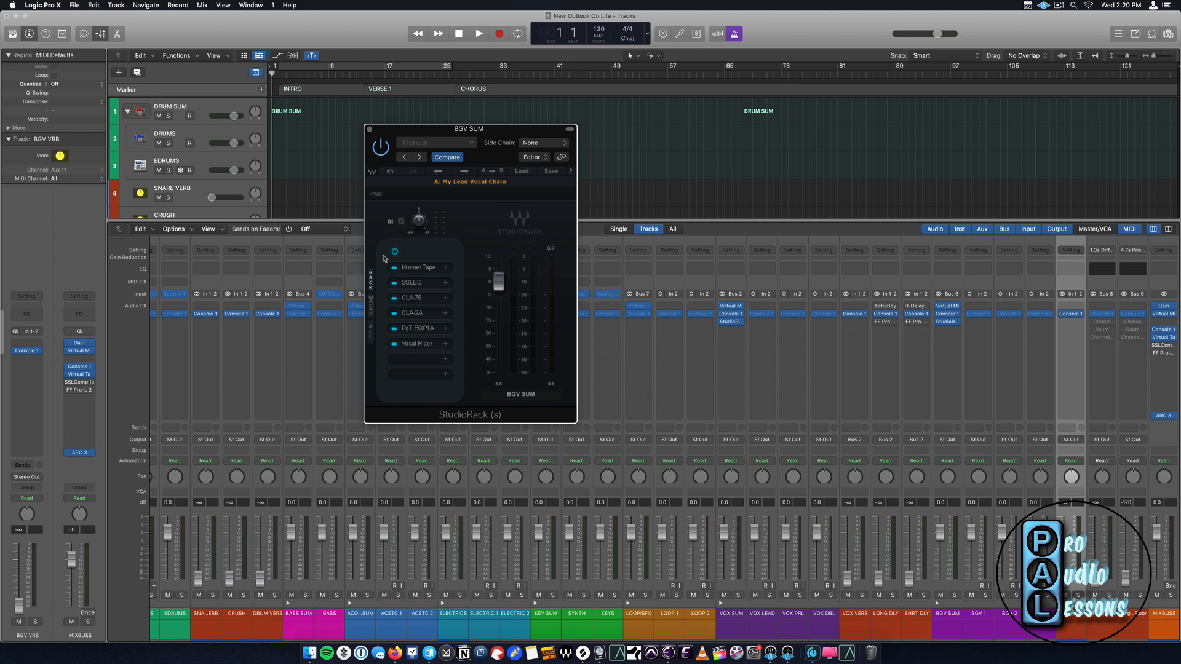
pyautogui.click(370, 129)
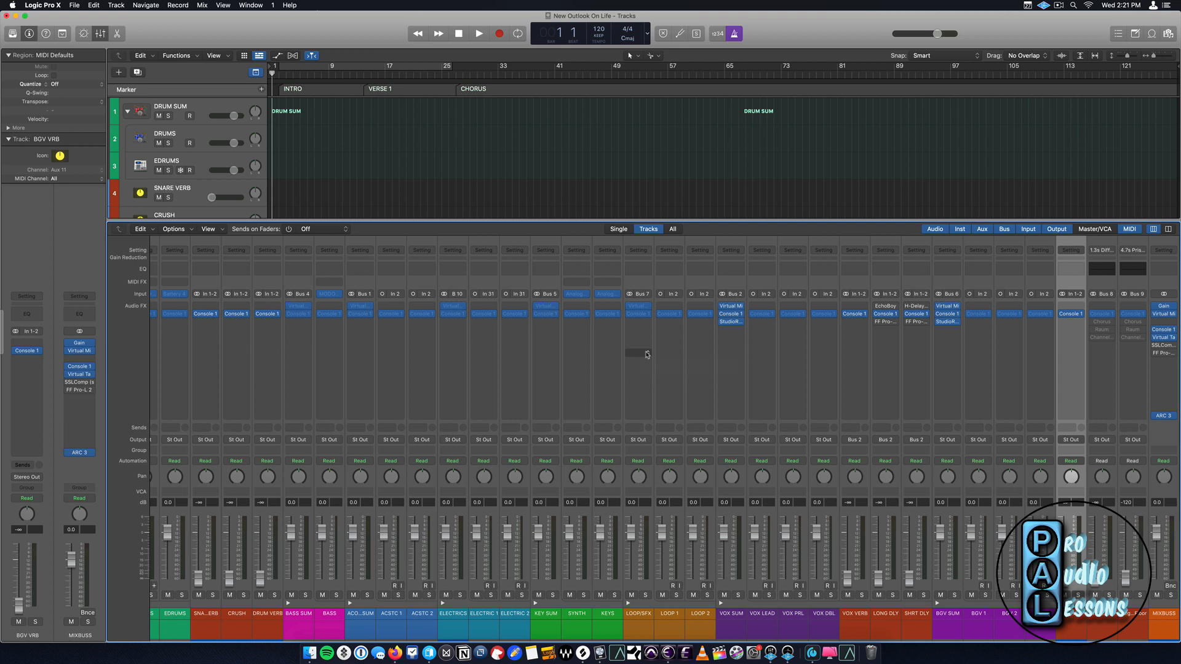
pyautogui.click(733, 324)
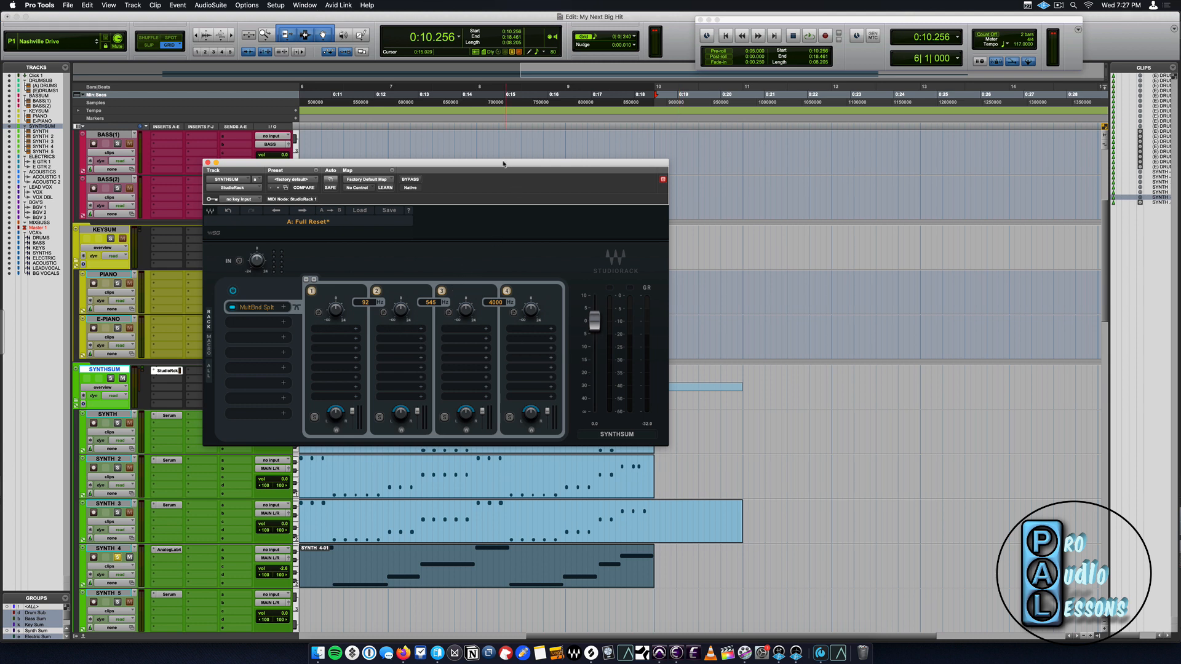
# In the Pro Tools session, remove StudioRack from the SYNTHSUM track's first insert and close the plugin window.
pyautogui.moveTo(503, 166); pyautogui.dragTo(606, 189)
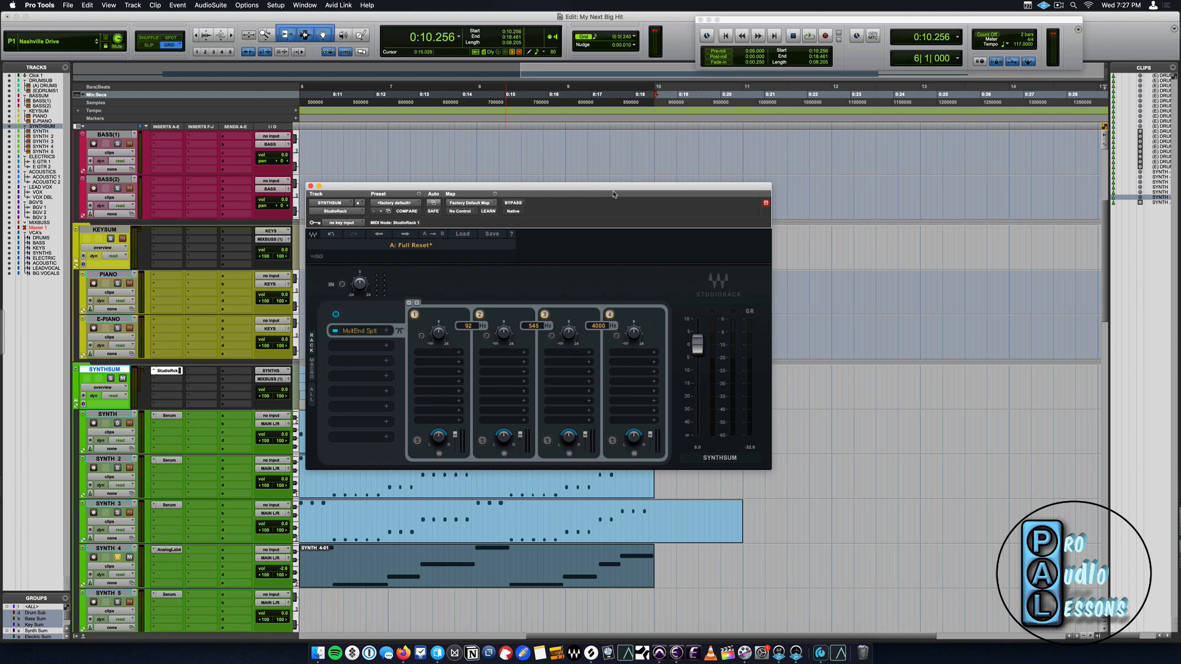
pyautogui.click(311, 185)
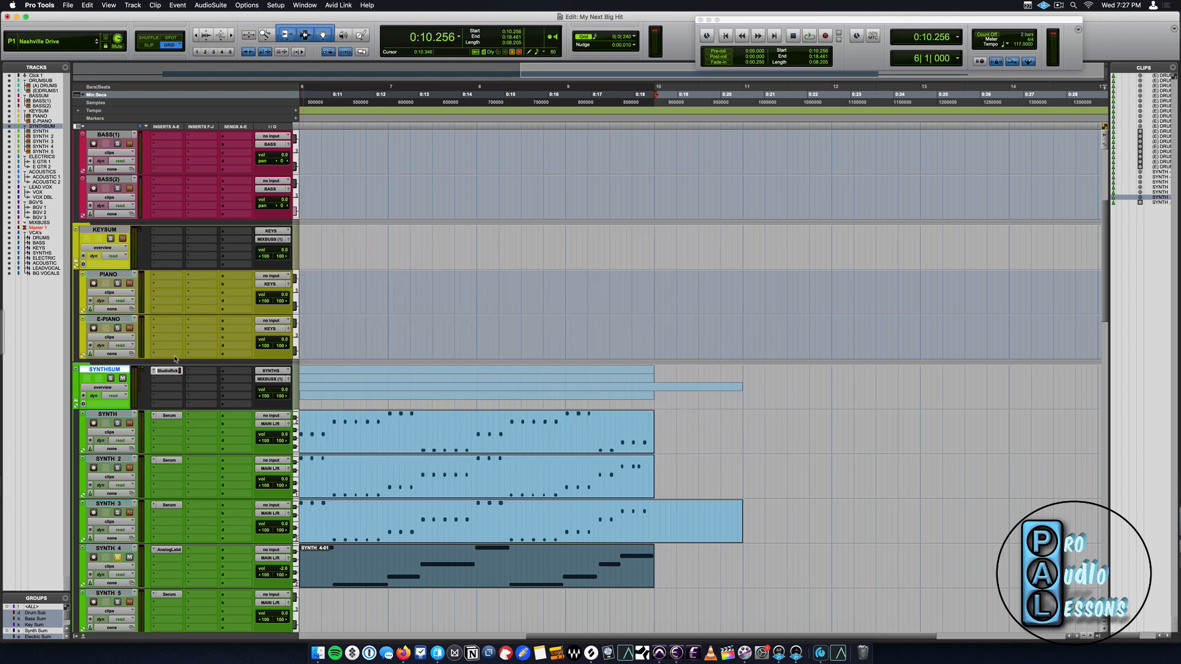
pyautogui.click(155, 371)
pyautogui.moveTo(153, 370)
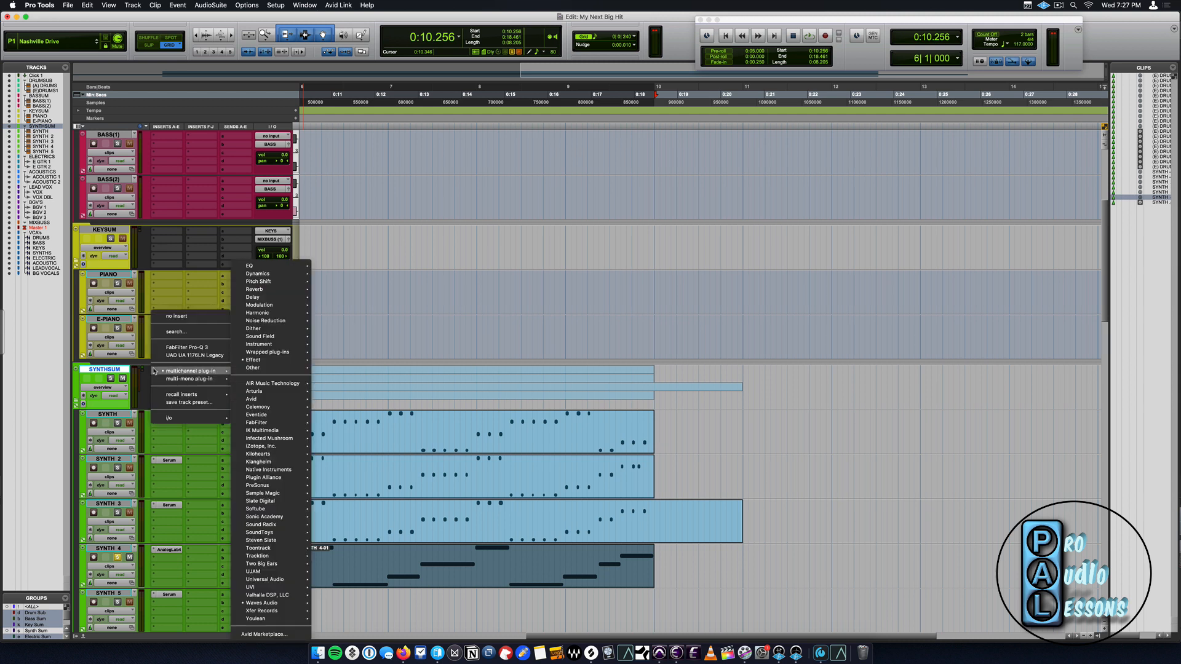
pyautogui.click(177, 316)
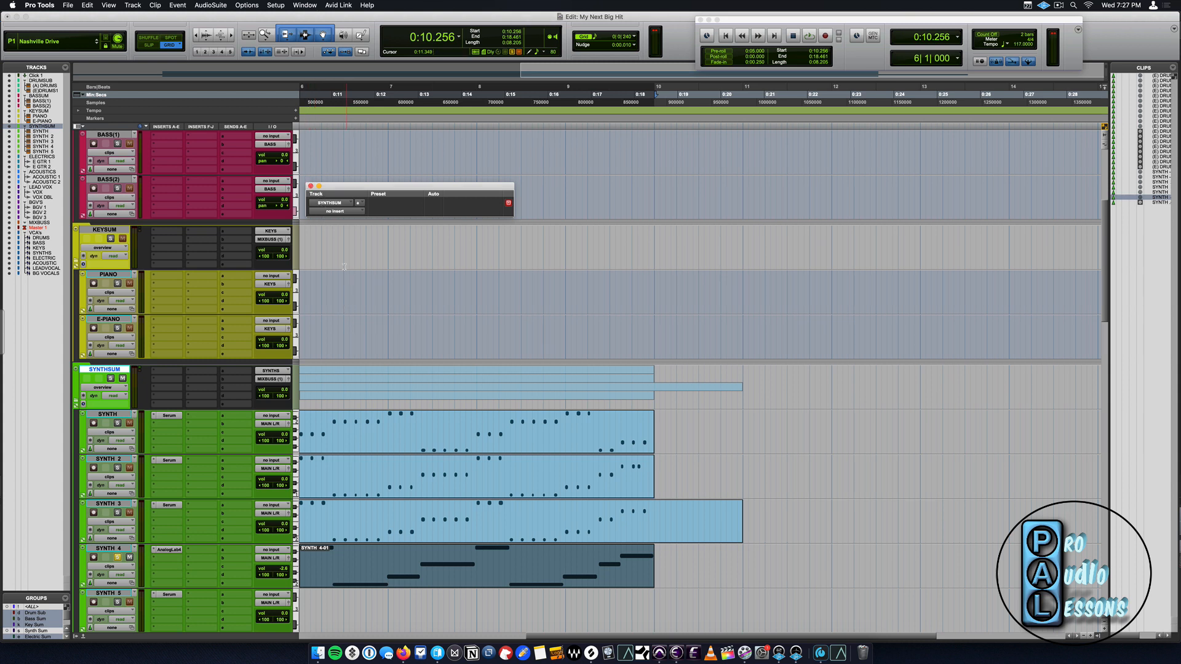
pyautogui.click(311, 186)
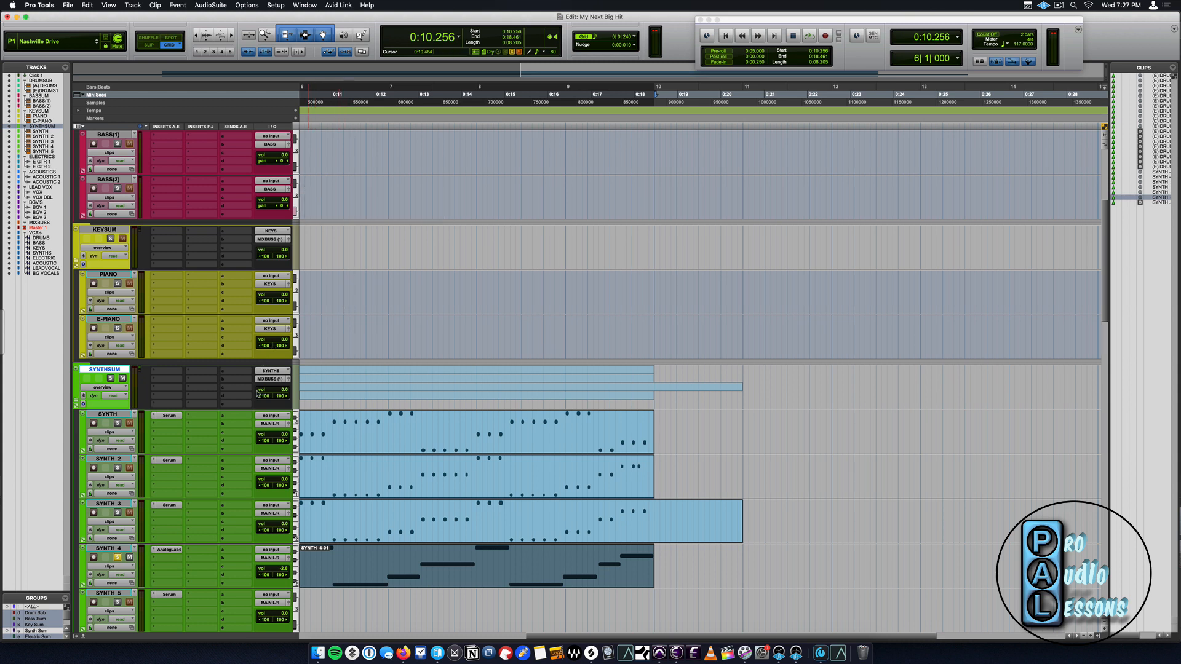
# Select the clip on the SYNTH track and turn off solo on the SYNTH 4 track.
pyautogui.click(424, 448)
pyautogui.scroll(-5, 226, 463)
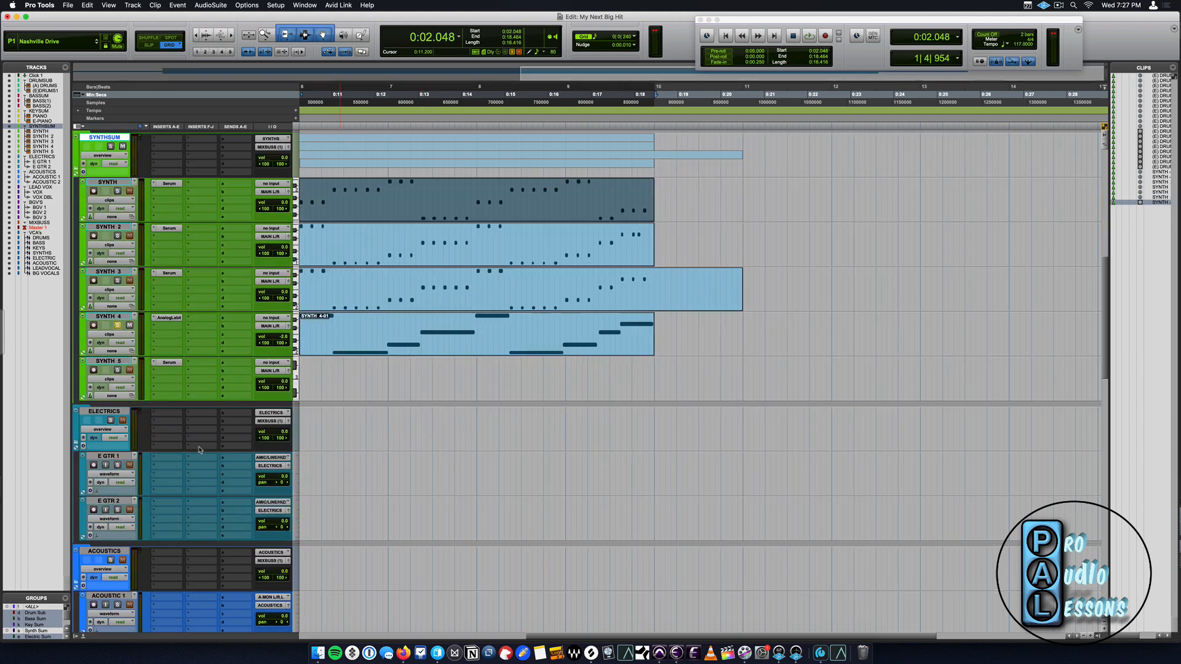
pyautogui.scroll(3, 197, 467)
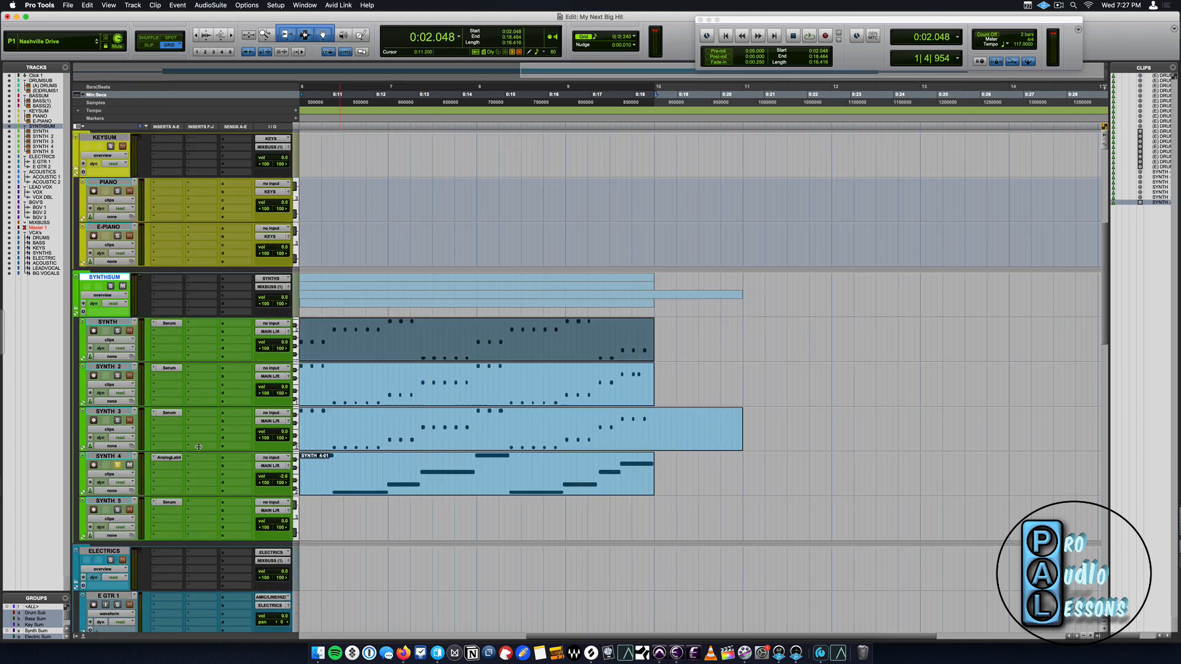
pyautogui.click(116, 466)
# Examine the Serum instrument on SYNTH 3 and the Analog Lab instrument on SYNTH 4, and close the plugin window.
pyautogui.click(170, 412)
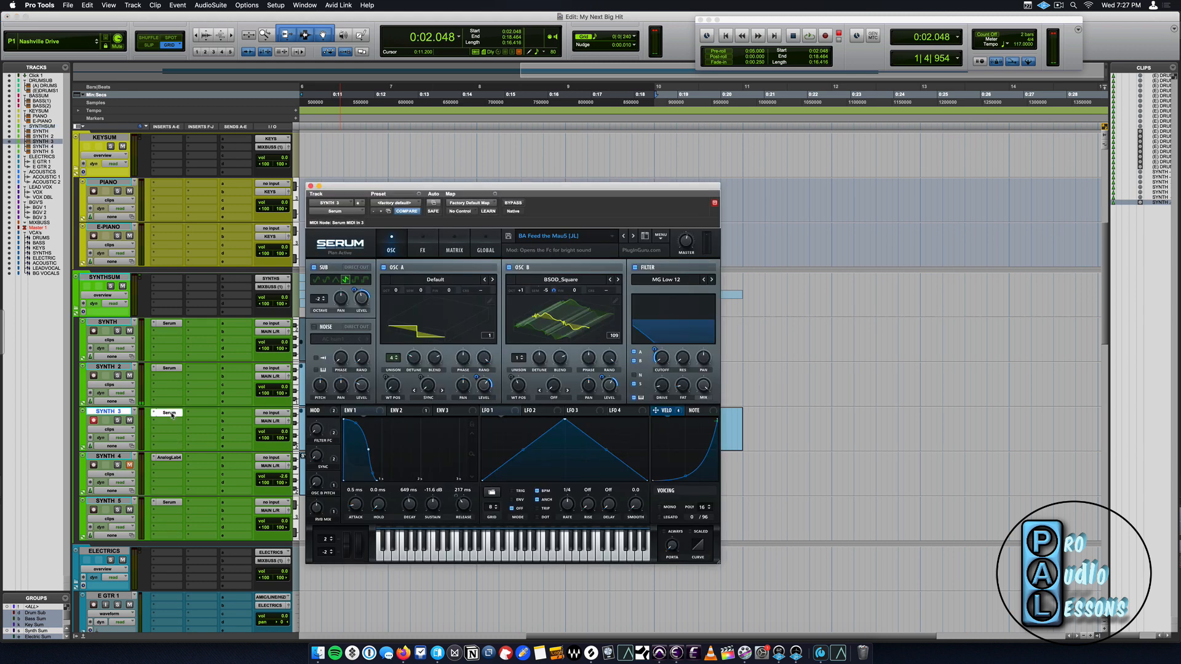
pyautogui.click(170, 413)
pyautogui.click(167, 459)
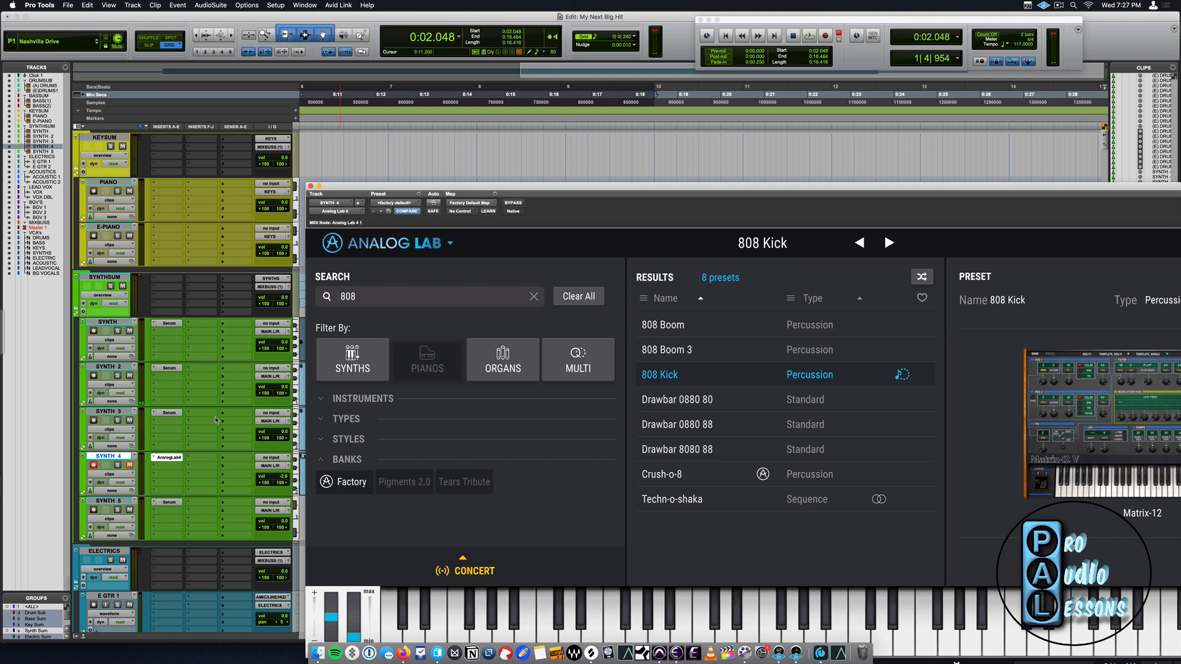
pyautogui.moveTo(628, 191); pyautogui.dragTo(479, 95)
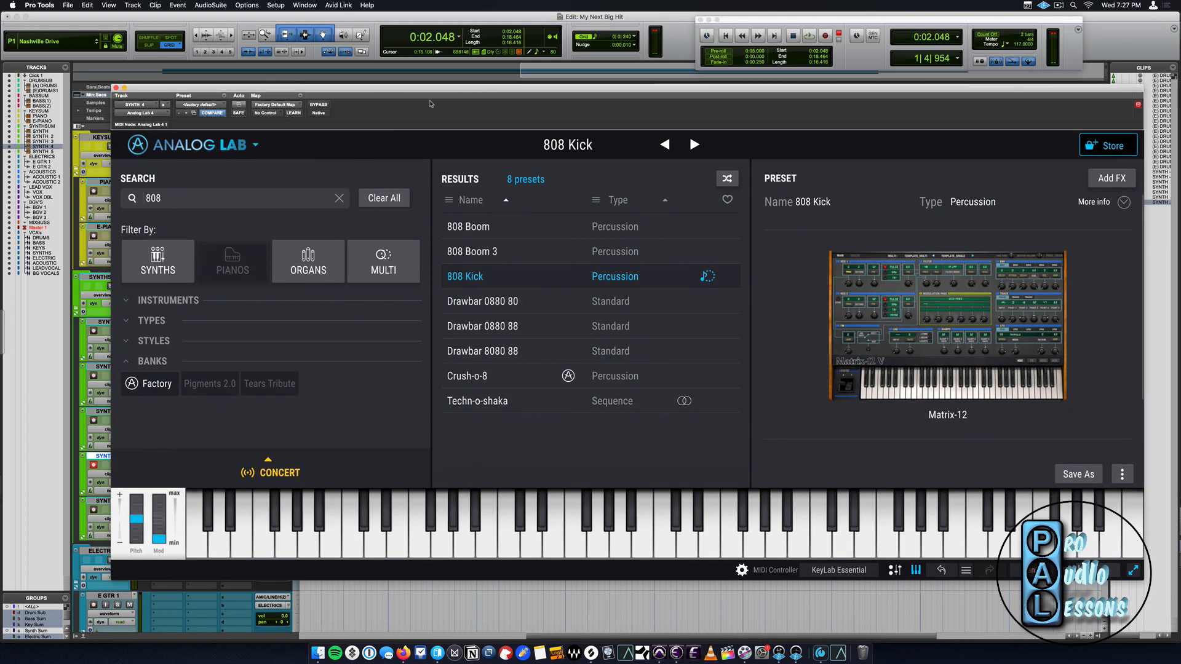
pyautogui.click(117, 88)
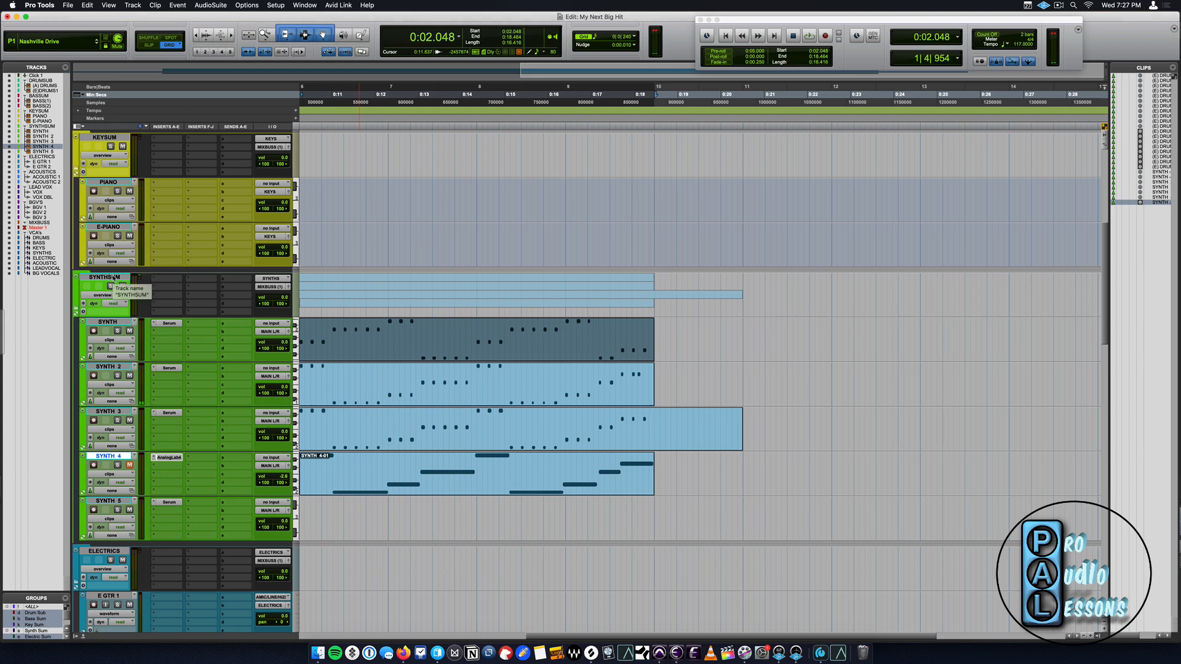
# Look over the synth clips from the start of the timeline and view the About Pro Tools version information.
pyautogui.hscroll(-10, 433, 396)
pyautogui.scroll(1, 432, 396)
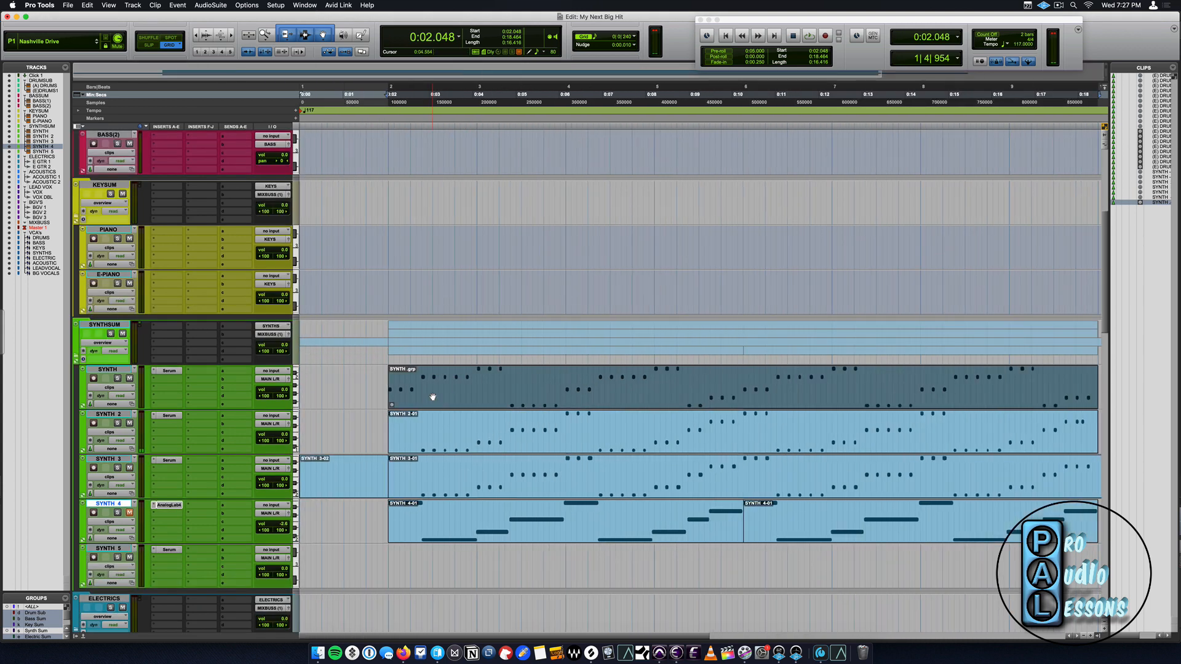
pyautogui.scroll(-1, 432, 397)
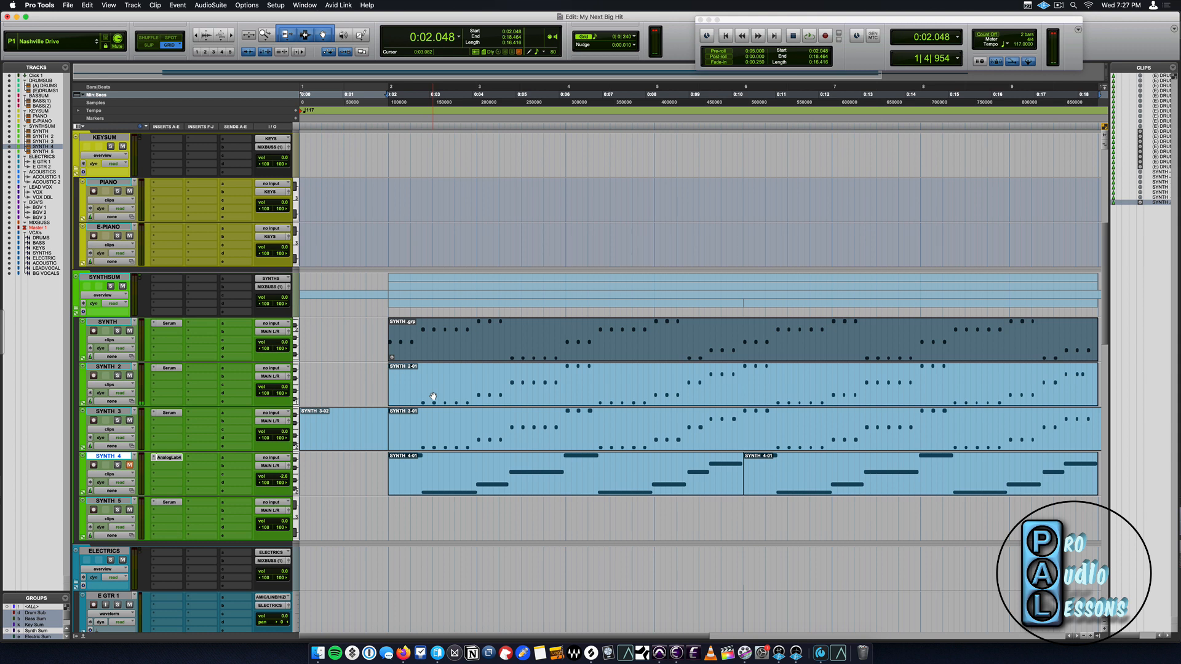
pyautogui.hscroll(2, 433, 397)
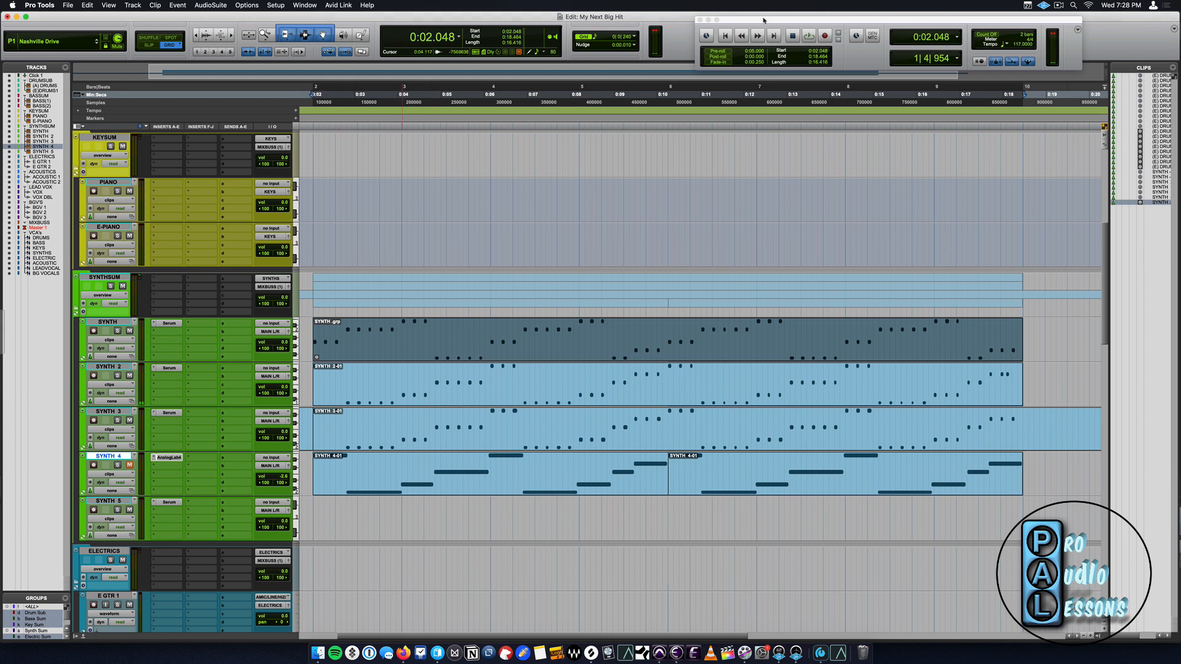
pyautogui.moveTo(764, 19); pyautogui.dragTo(754, 28)
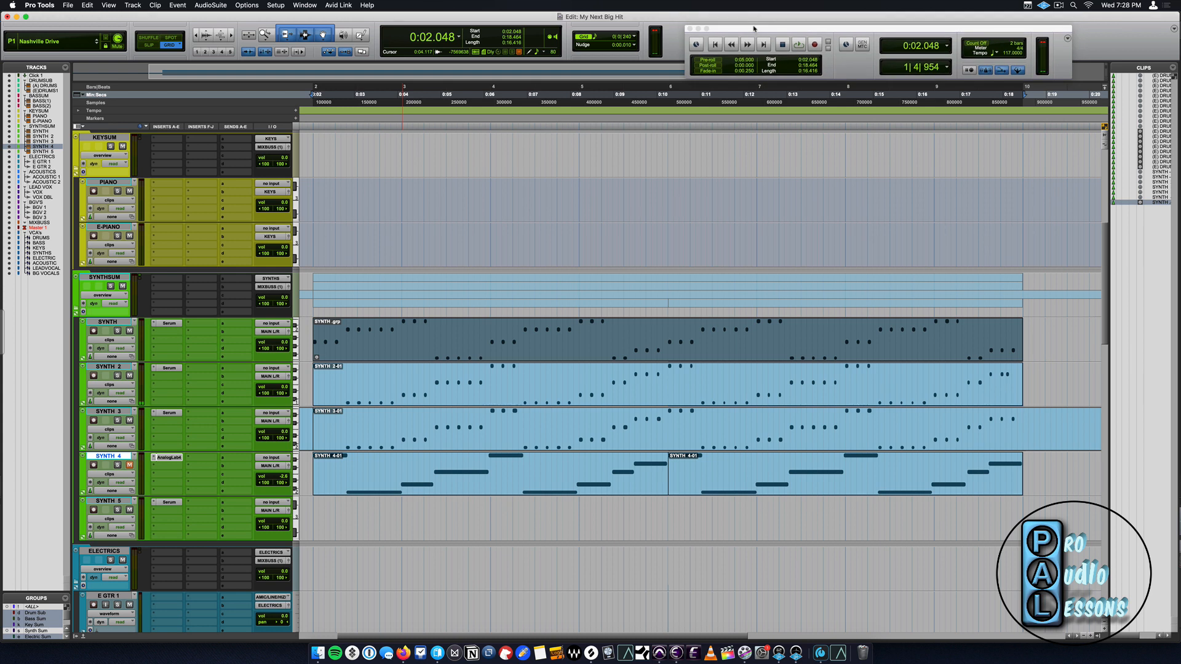
pyautogui.click(41, 6)
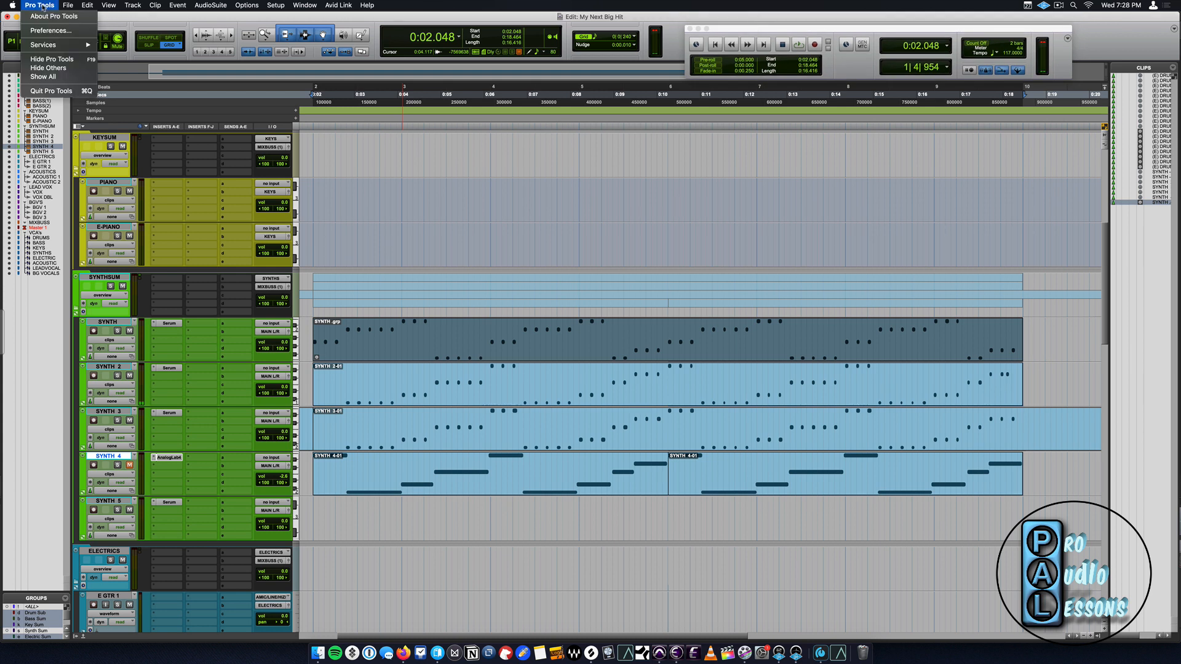
pyautogui.click(35, 17)
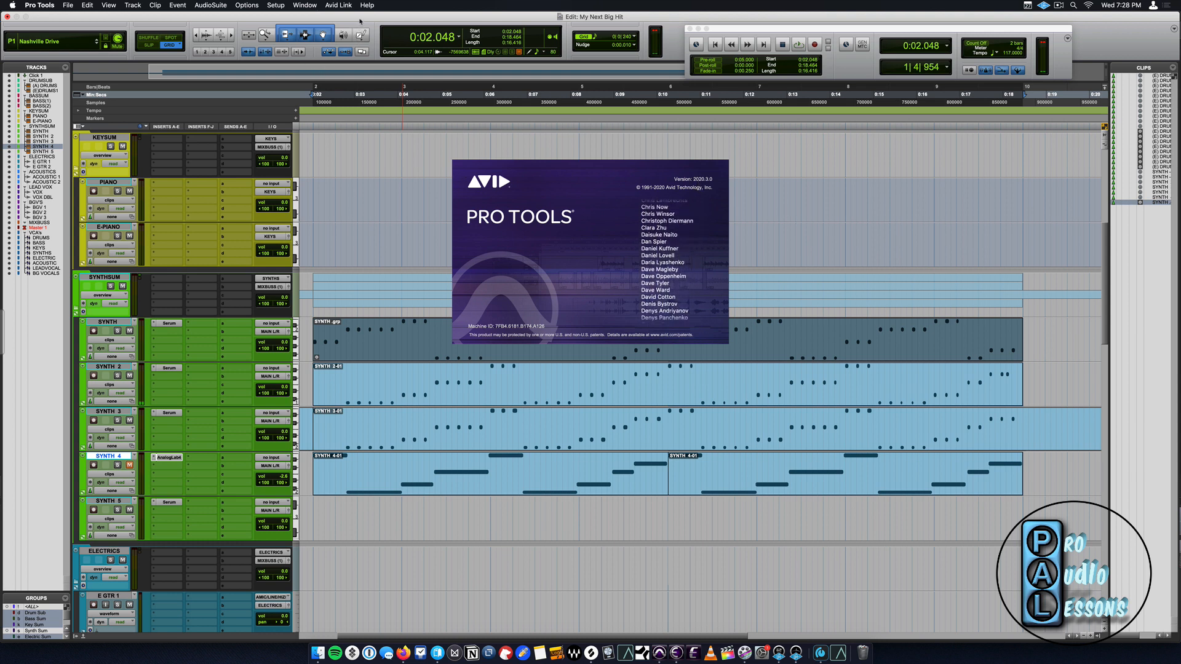
pyautogui.click(473, 202)
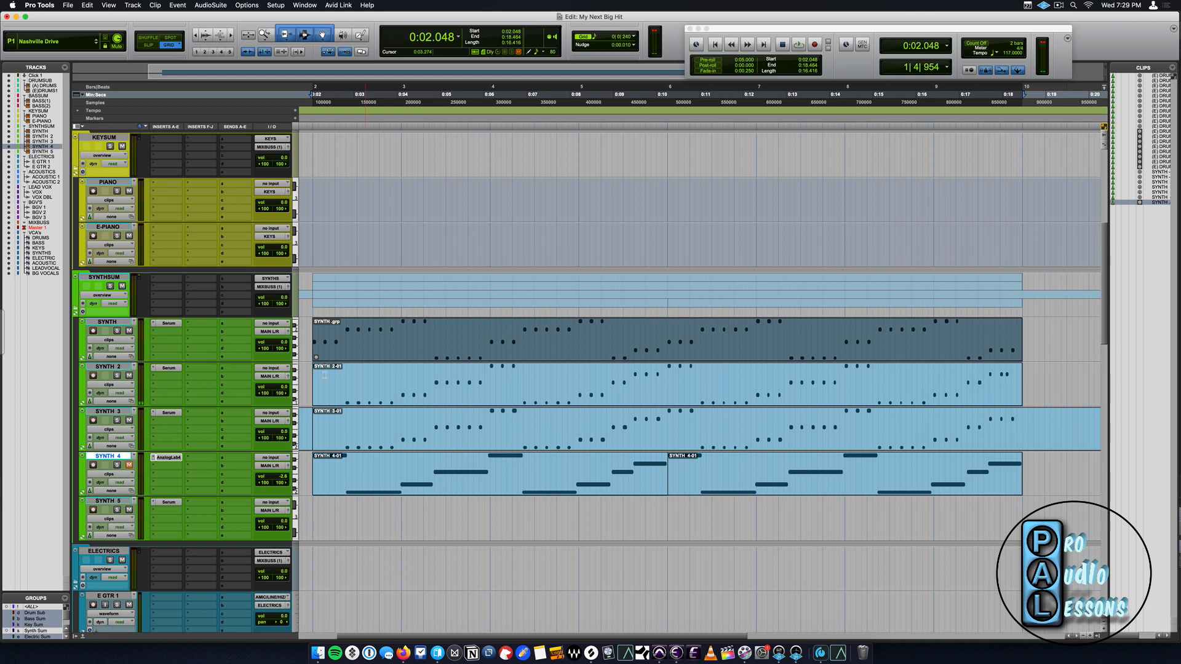
# Collapse the SYNTHSUM folder track and expand it again to show its synth tracks.
pyautogui.click(76, 310)
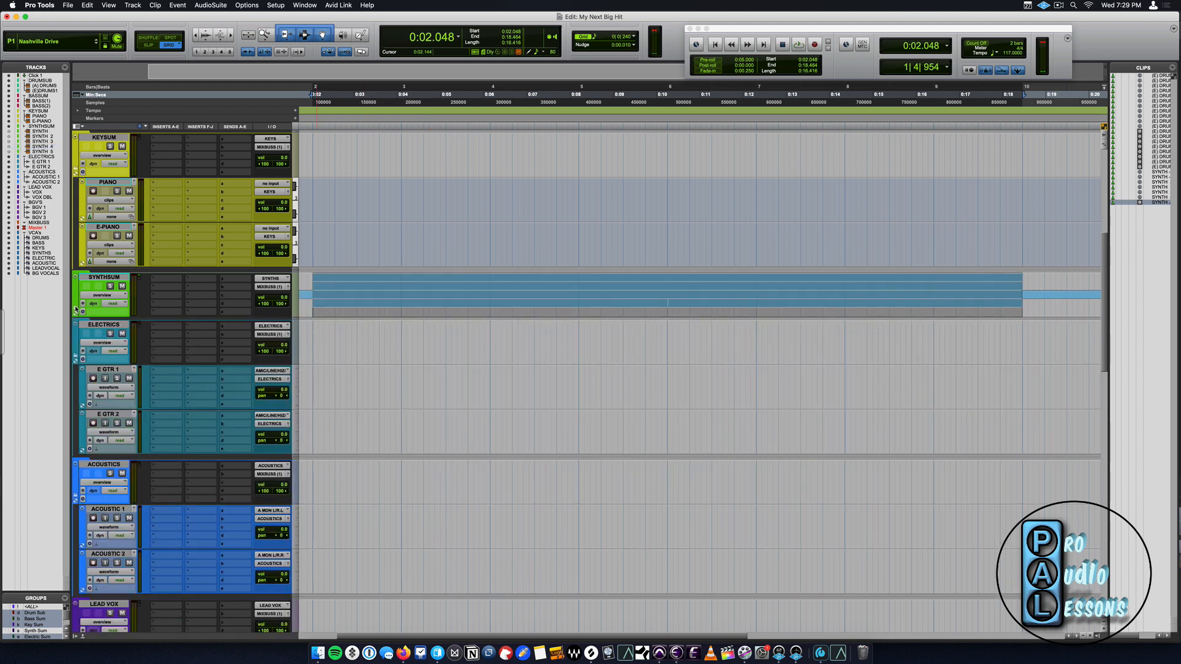
pyautogui.click(76, 309)
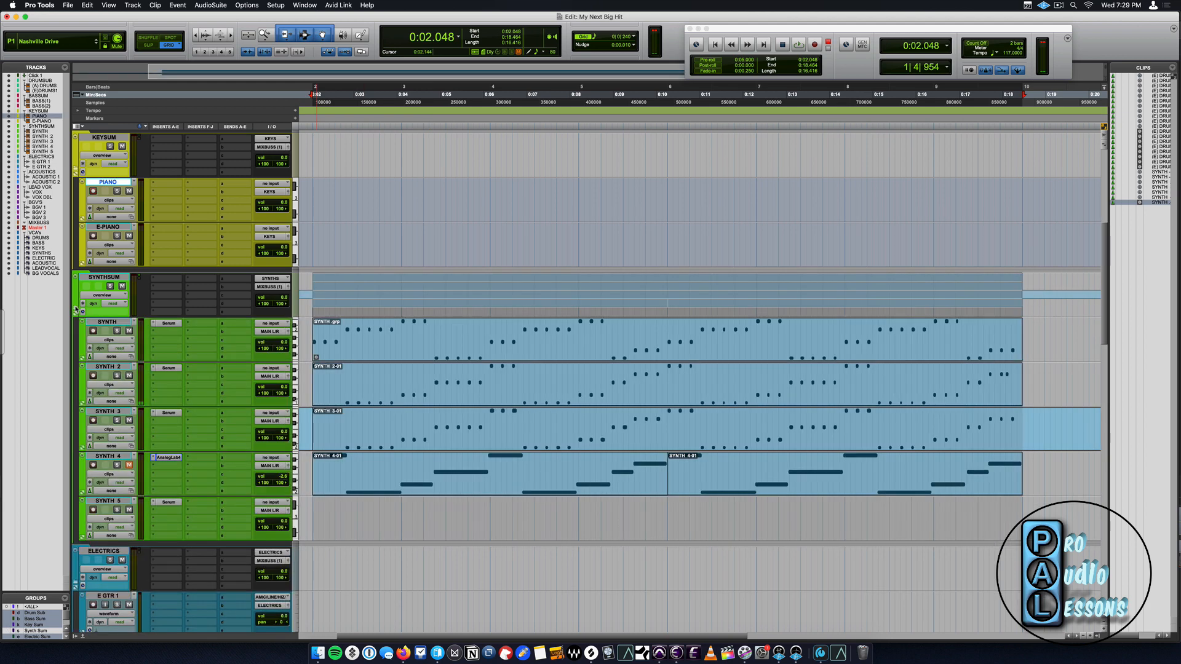
pyautogui.hotkey('shift', 'r')
# Select the five tracks inside the SYNTHSUM folder, from SYNTH through SYNTH 5.
pyautogui.click(114, 324)
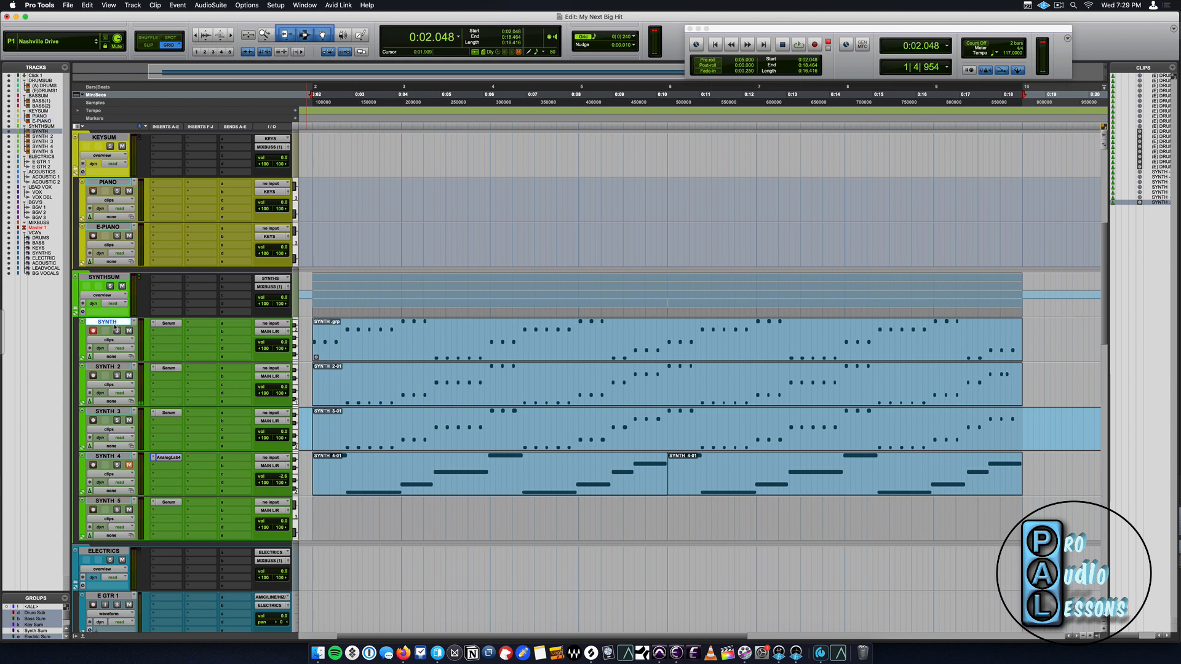
pyautogui.keyDown('shift'); pyautogui.click(117, 506); pyautogui.keyUp('shift')
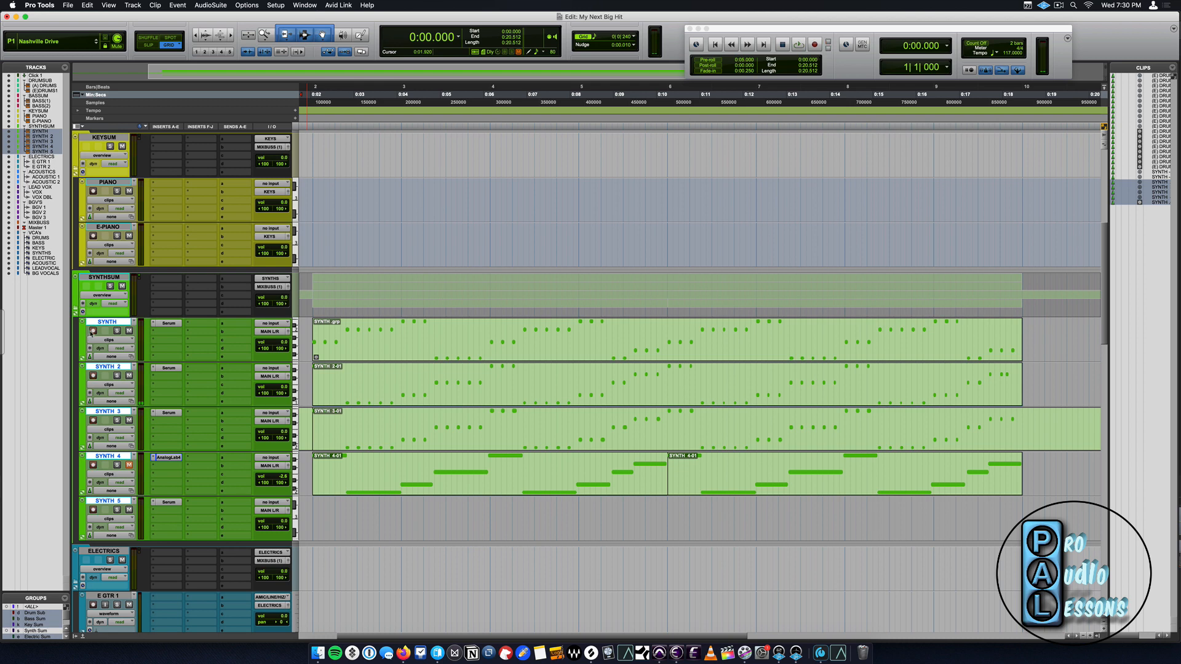
pyautogui.scroll(3, 237, 347)
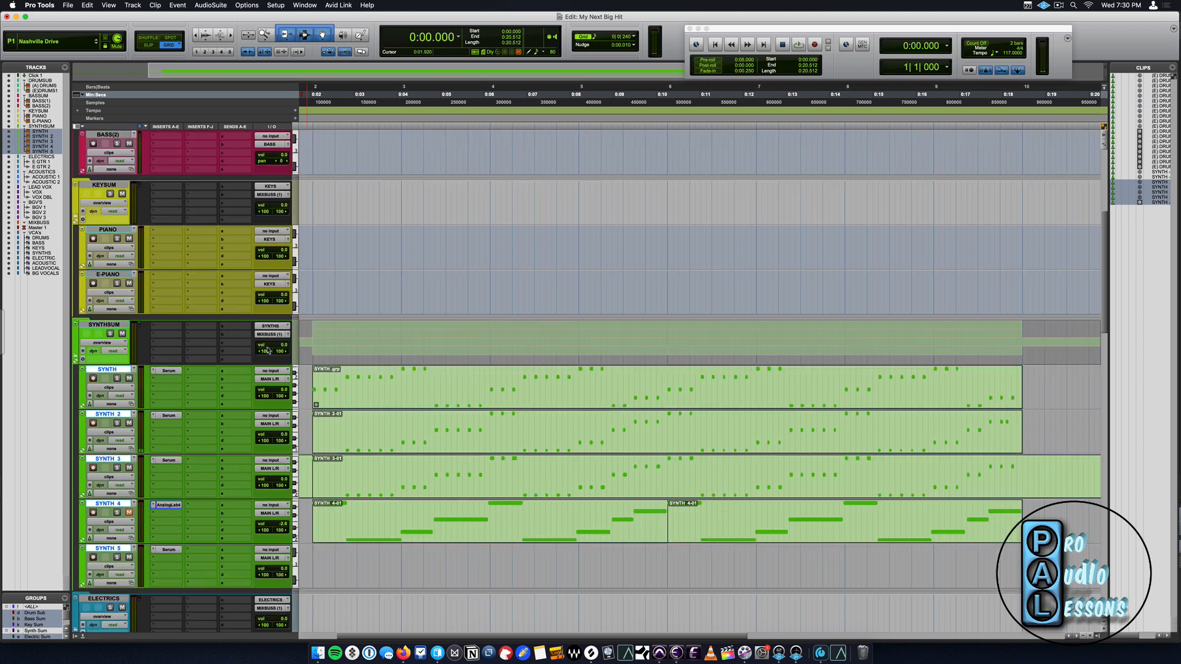
pyautogui.scroll(-6, 266, 357)
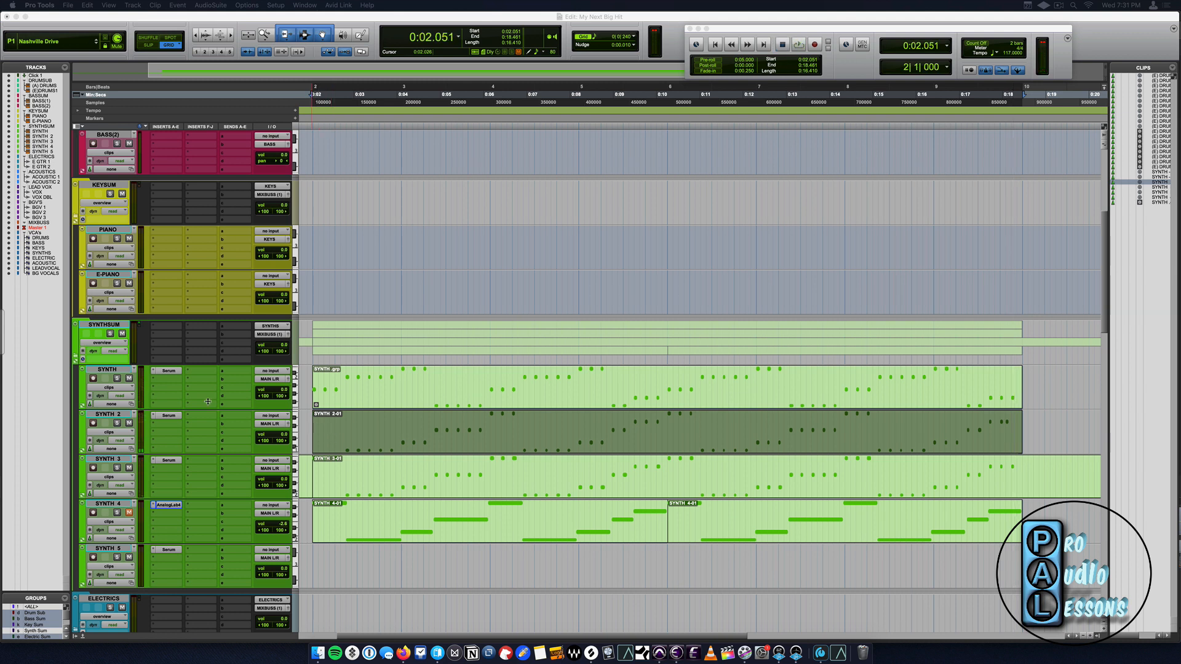
# Insert the stereo Waves StudioRack plug-in on SYNTHSUM's first insert and move its window away from the track controls.
pyautogui.click(156, 328)
pyautogui.moveTo(223, 332)
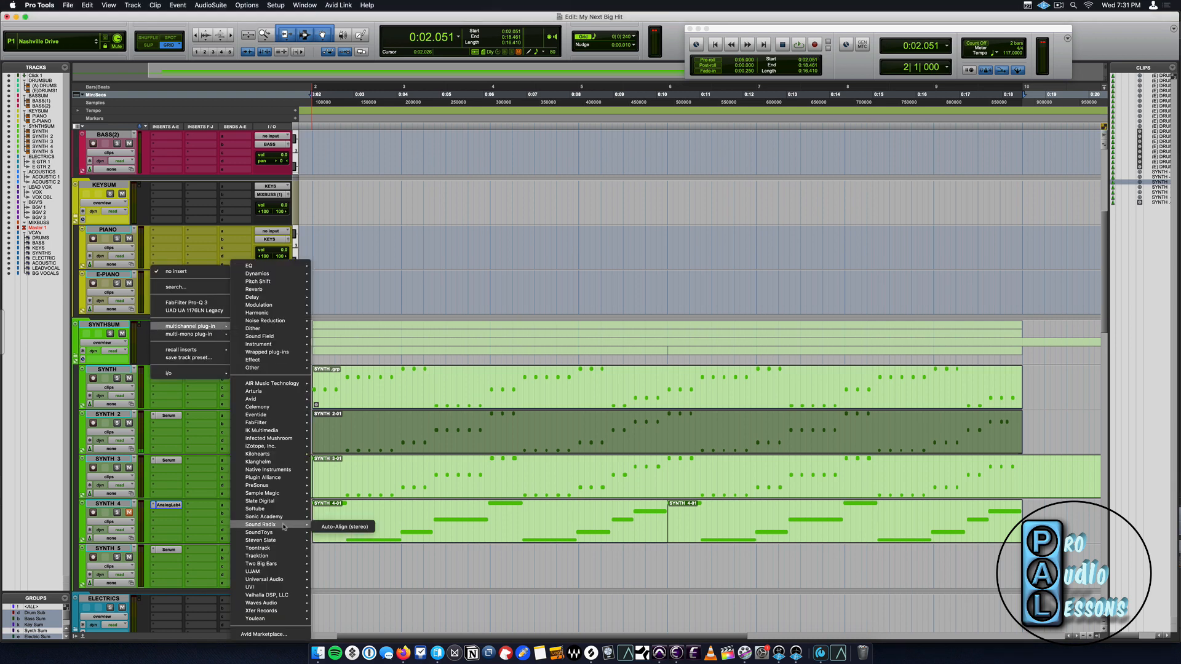
pyautogui.moveTo(291, 610)
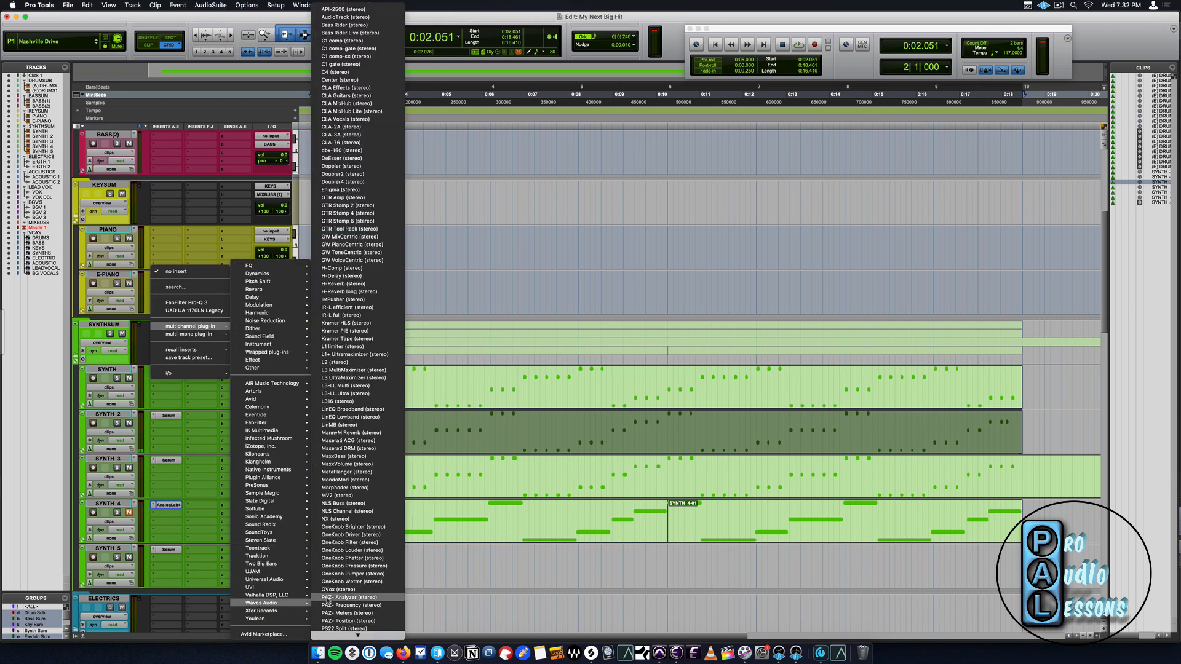
pyautogui.scroll(-8, 327, 601)
pyautogui.scroll(-5, 327, 601)
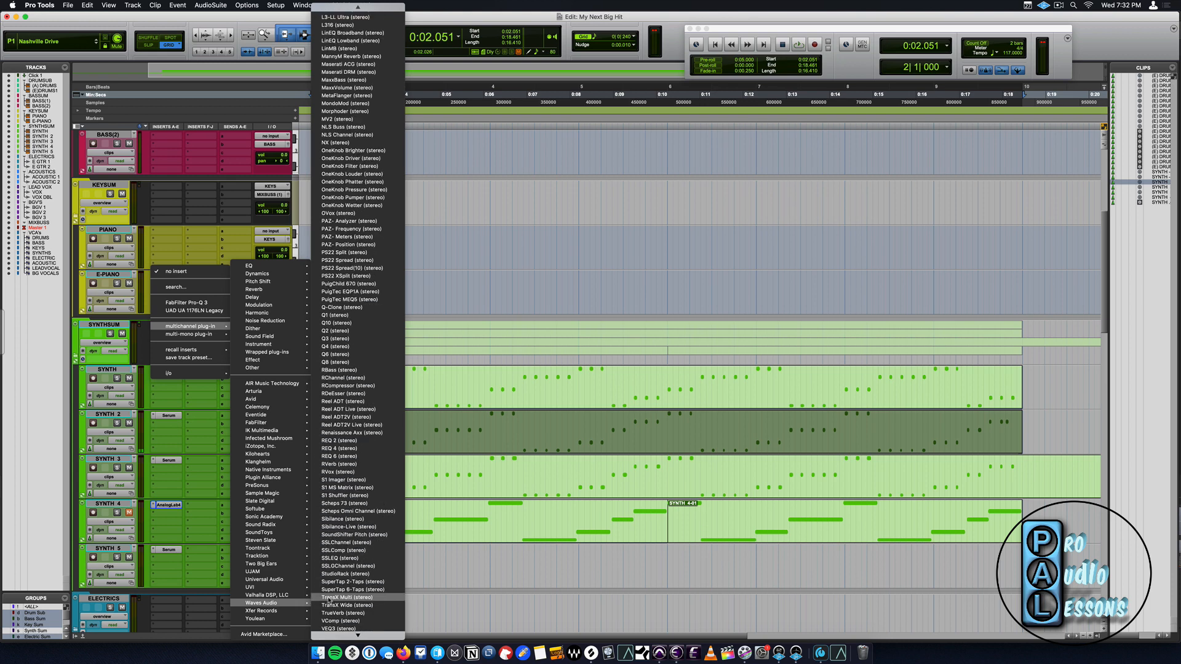
pyautogui.click(349, 574)
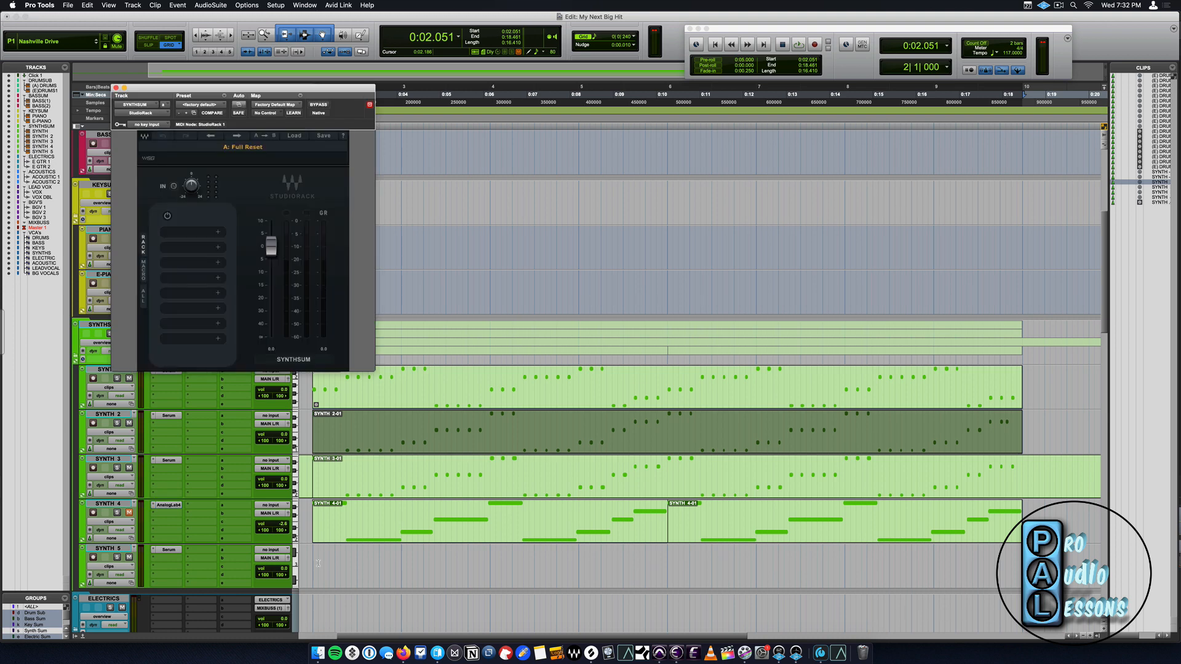
pyautogui.moveTo(272, 90); pyautogui.dragTo(482, 197)
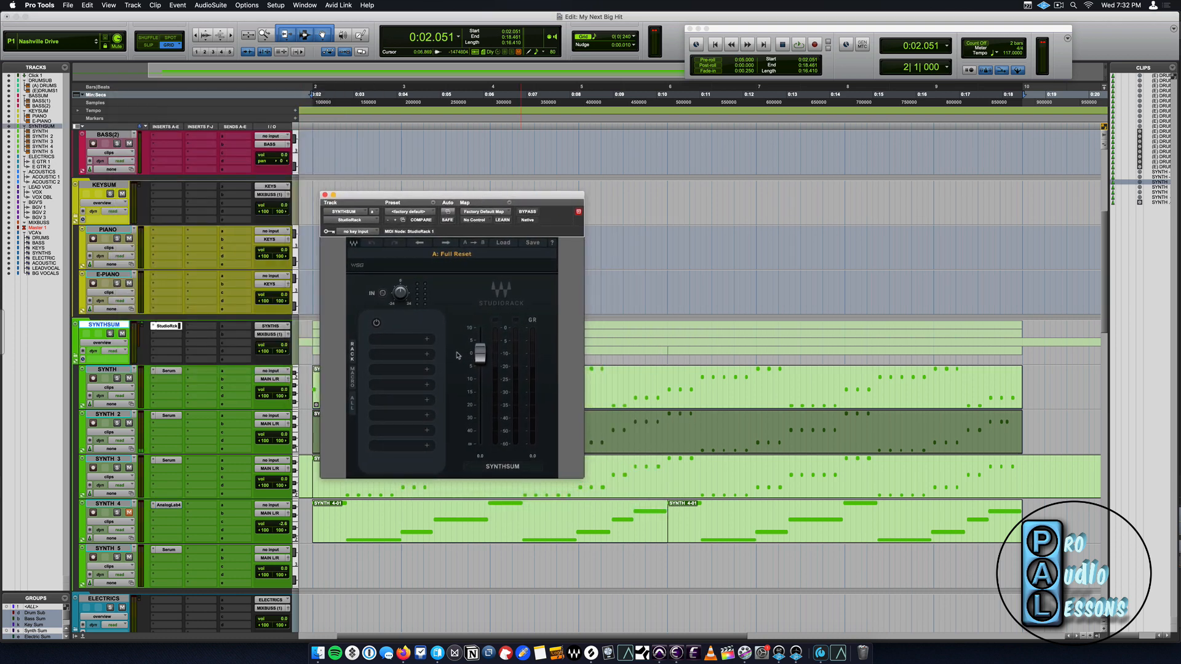
# Add a MultiBand Split to StudioRack's first slot and expand it to five bands.
pyautogui.click(427, 341)
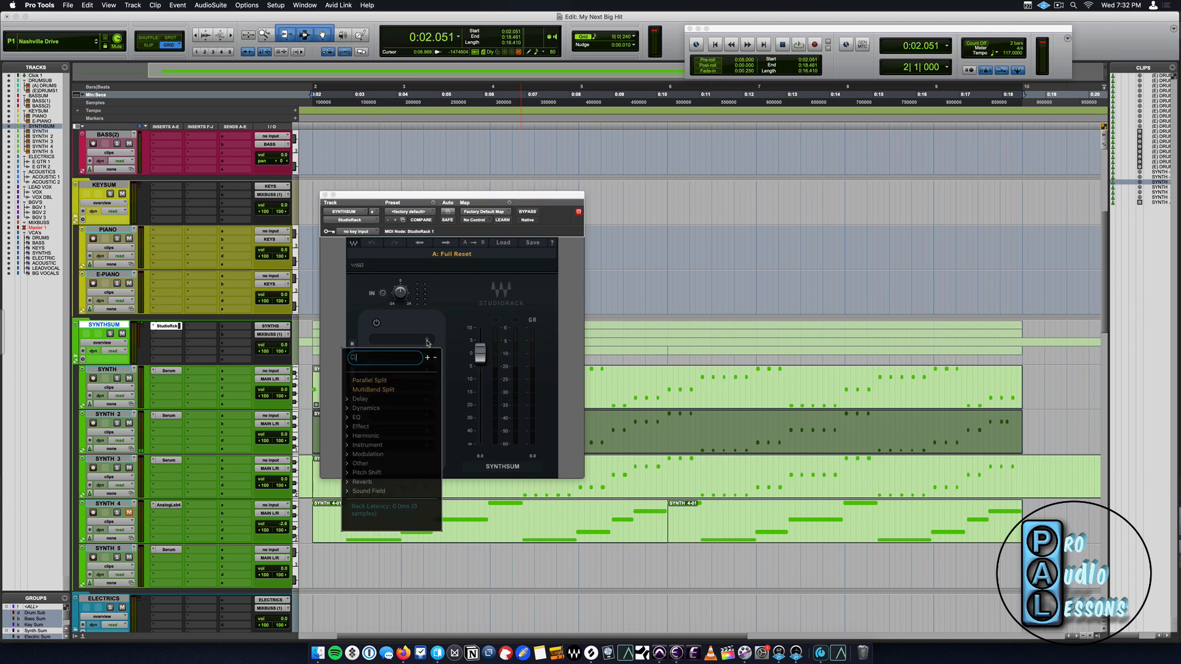
pyautogui.click(374, 390)
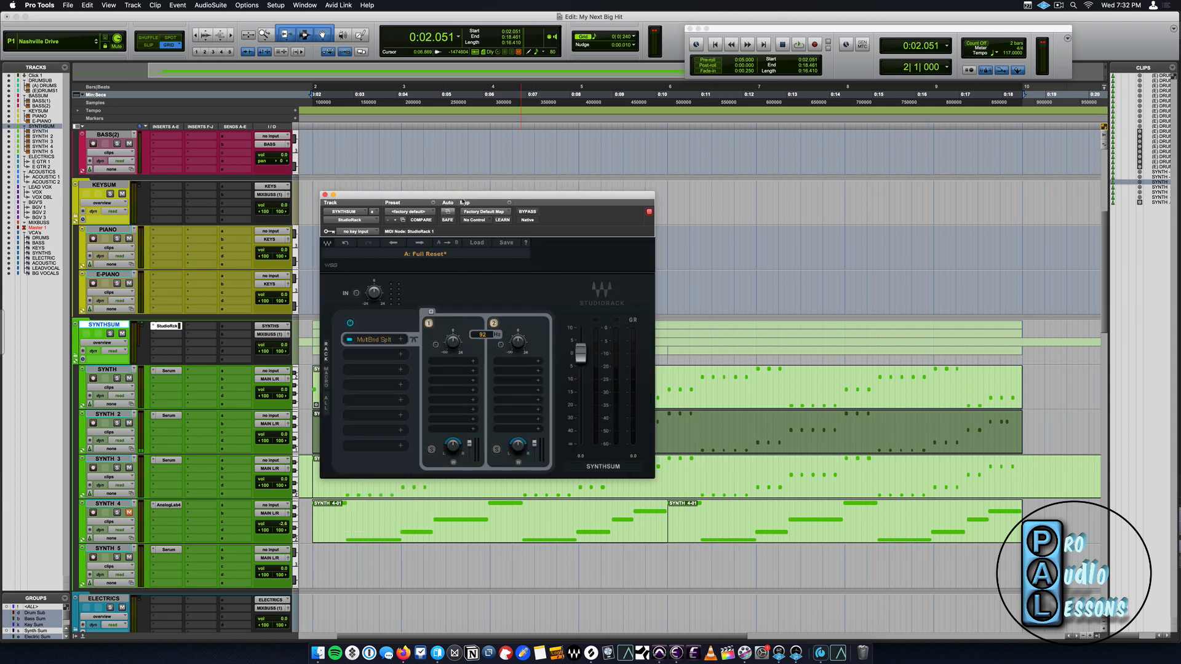
pyautogui.moveTo(462, 201); pyautogui.dragTo(423, 219)
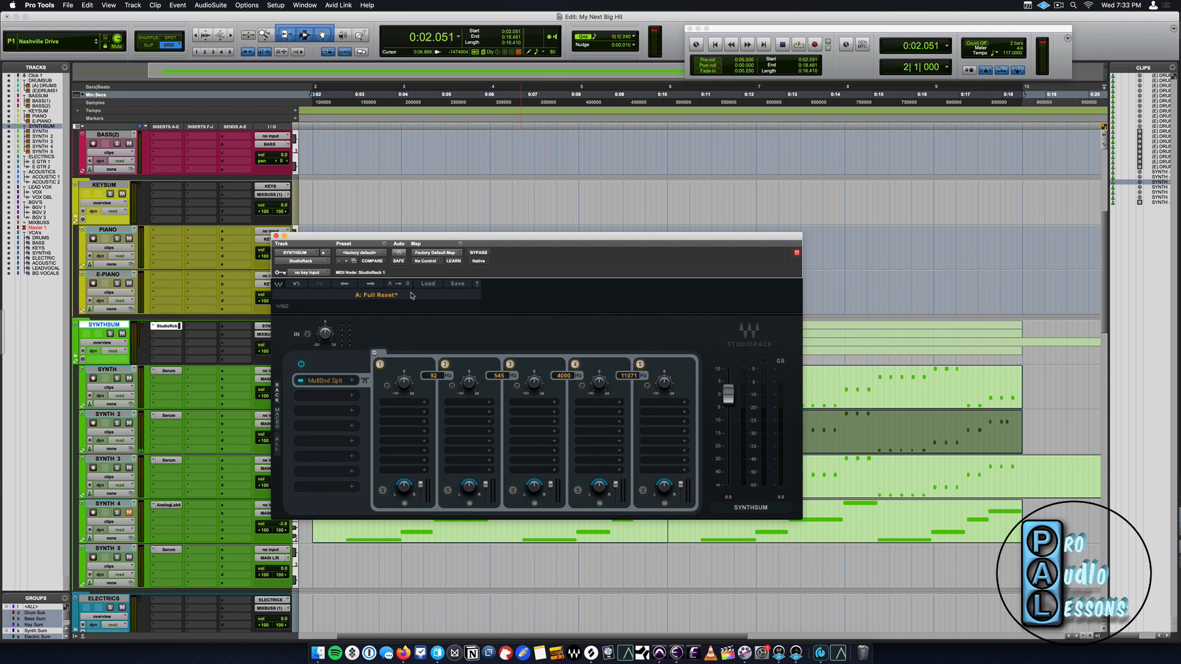
# Insert the stereo FabFilter Pro-MB on SYNTHSUM's second insert and reposition its window over the timeline.
pyautogui.click(155, 337)
pyautogui.moveTo(158, 335)
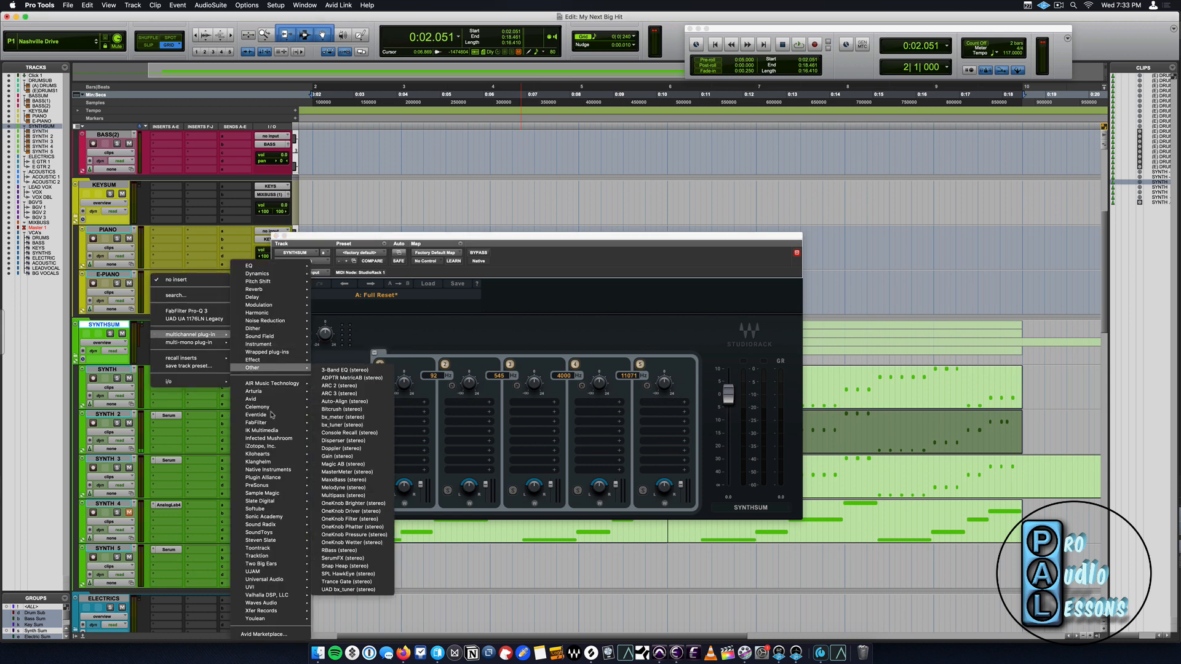
pyautogui.moveTo(270, 427)
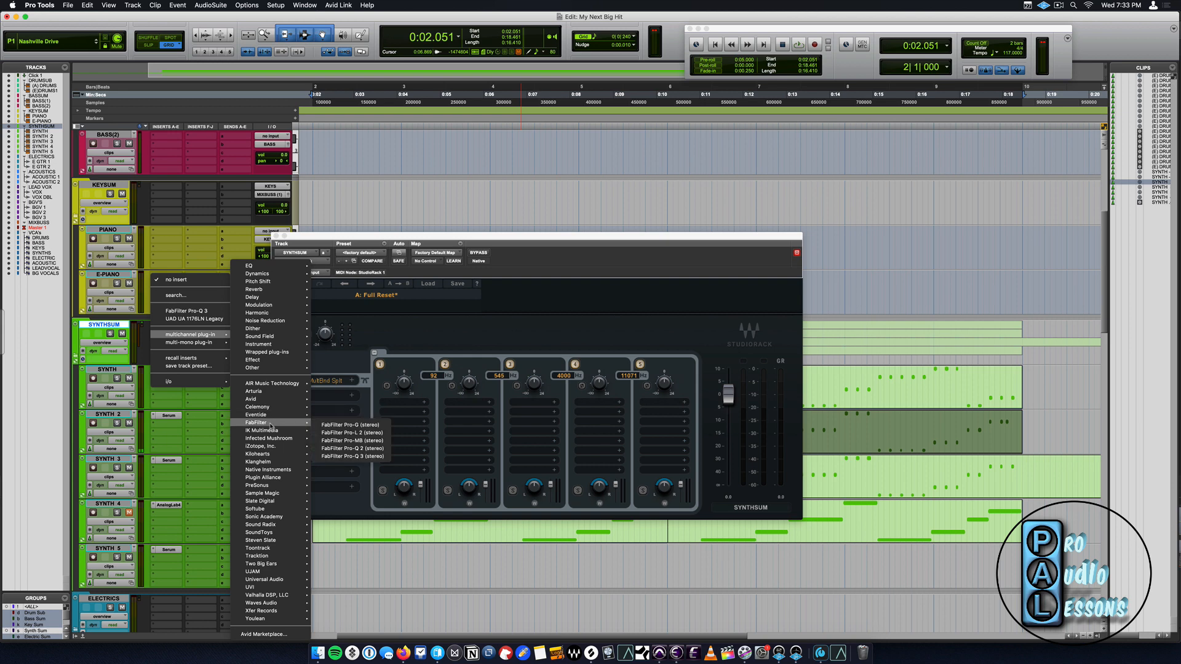
pyautogui.click(346, 441)
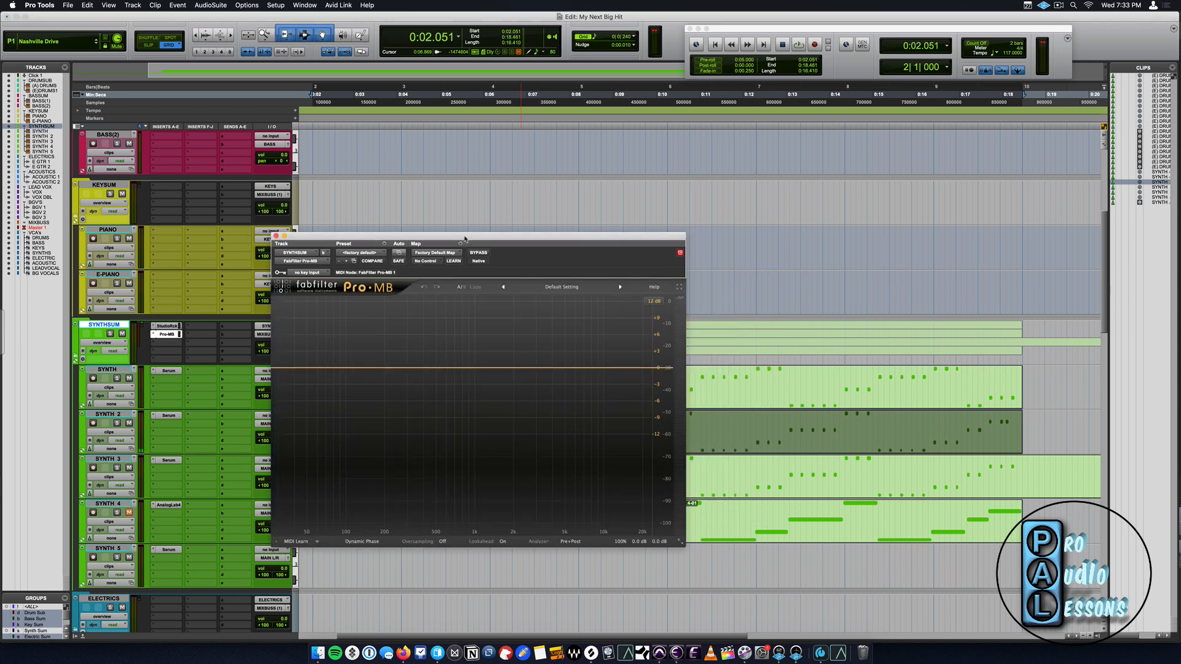
pyautogui.moveTo(464, 240); pyautogui.dragTo(700, 150)
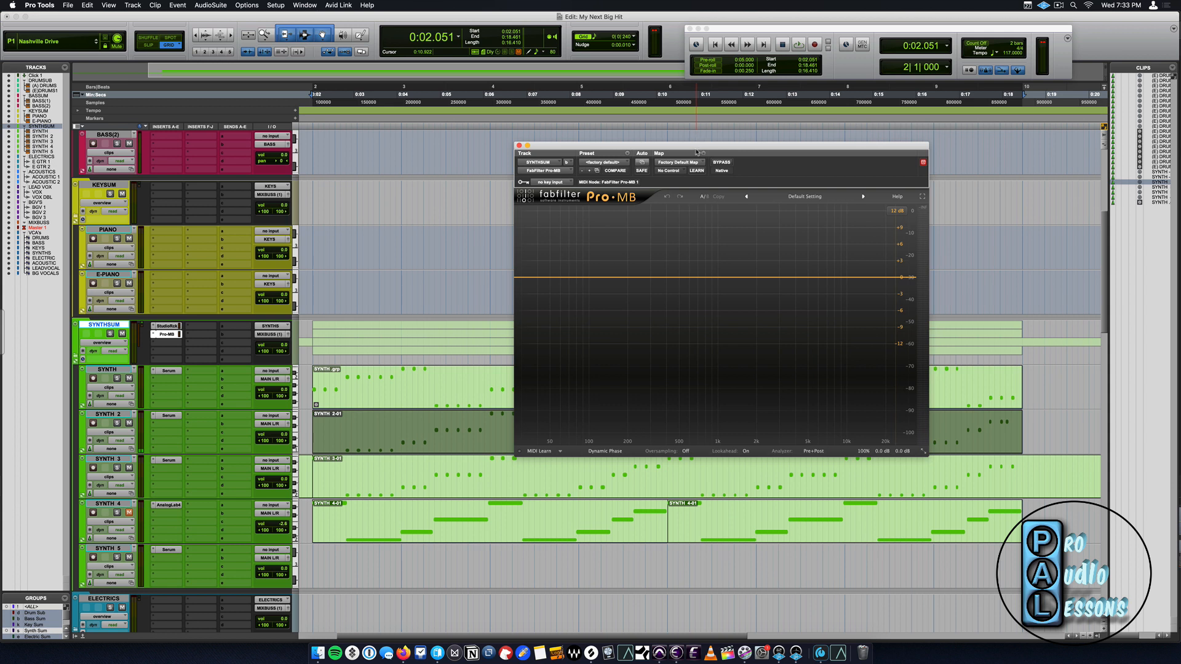
pyautogui.moveTo(695, 149); pyautogui.dragTo(570, 168)
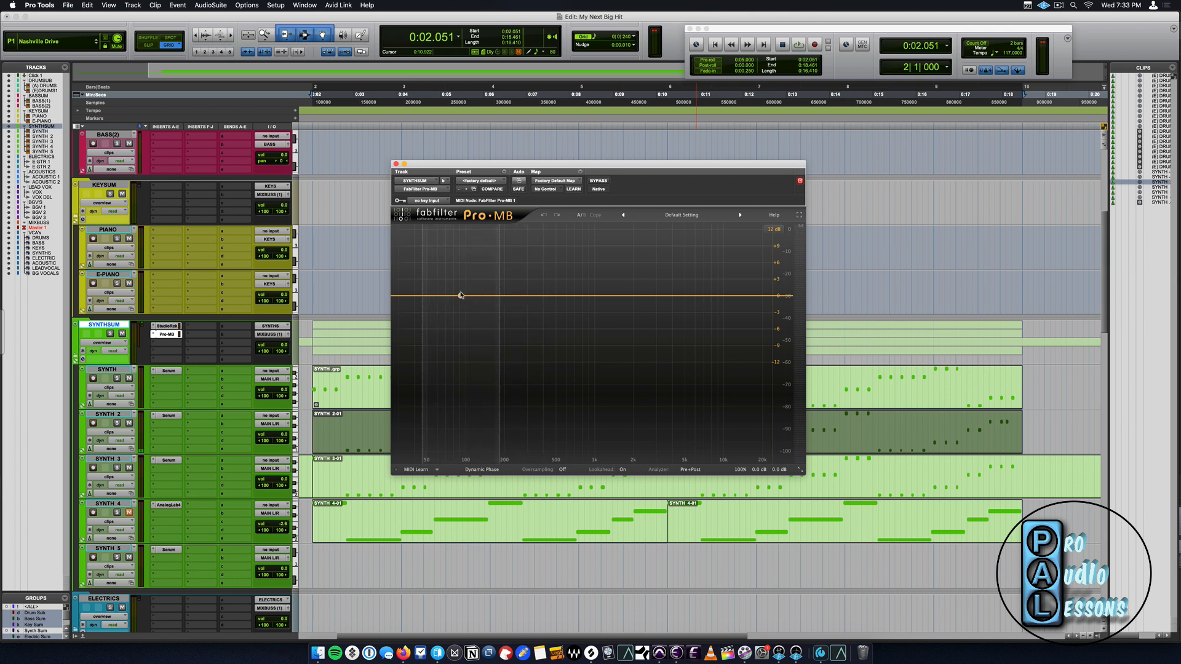
# Create a low band in Pro-MB reaching down to the lowest frequencies, with its high crossover near 200 Hz, and play the synths through it.
pyautogui.click(460, 296)
pyautogui.moveTo(504, 297); pyautogui.dragTo(516, 299)
pyautogui.moveTo(423, 295); pyautogui.dragTo(399, 301)
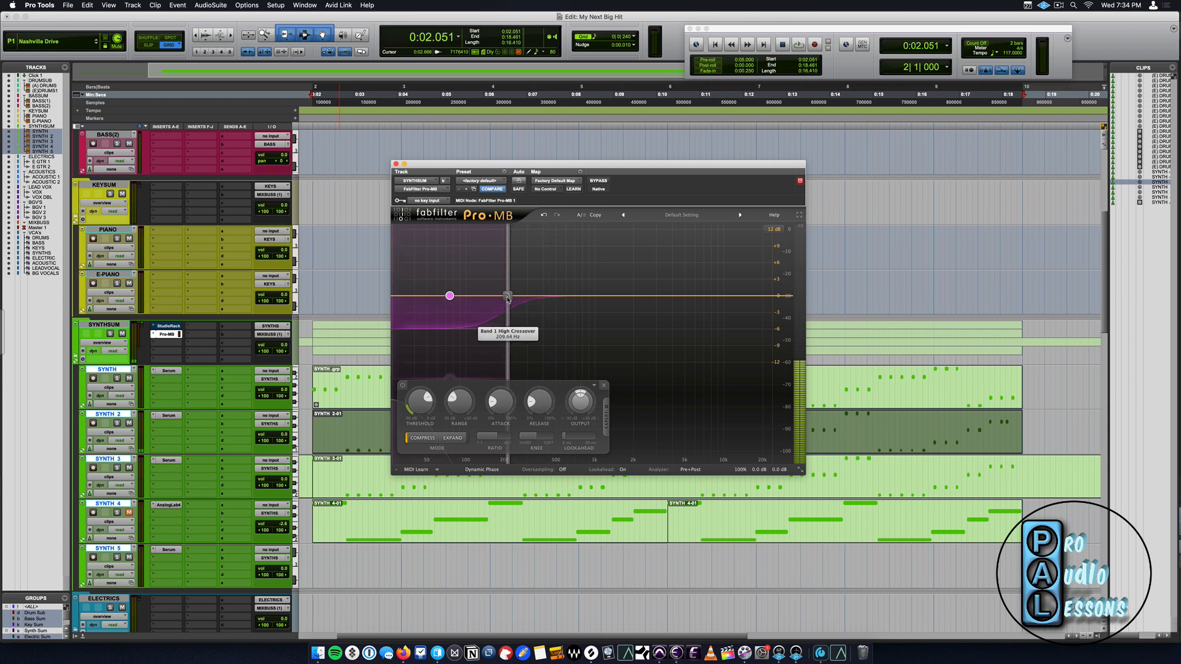
pyautogui.moveTo(511, 303); pyautogui.dragTo(505, 299)
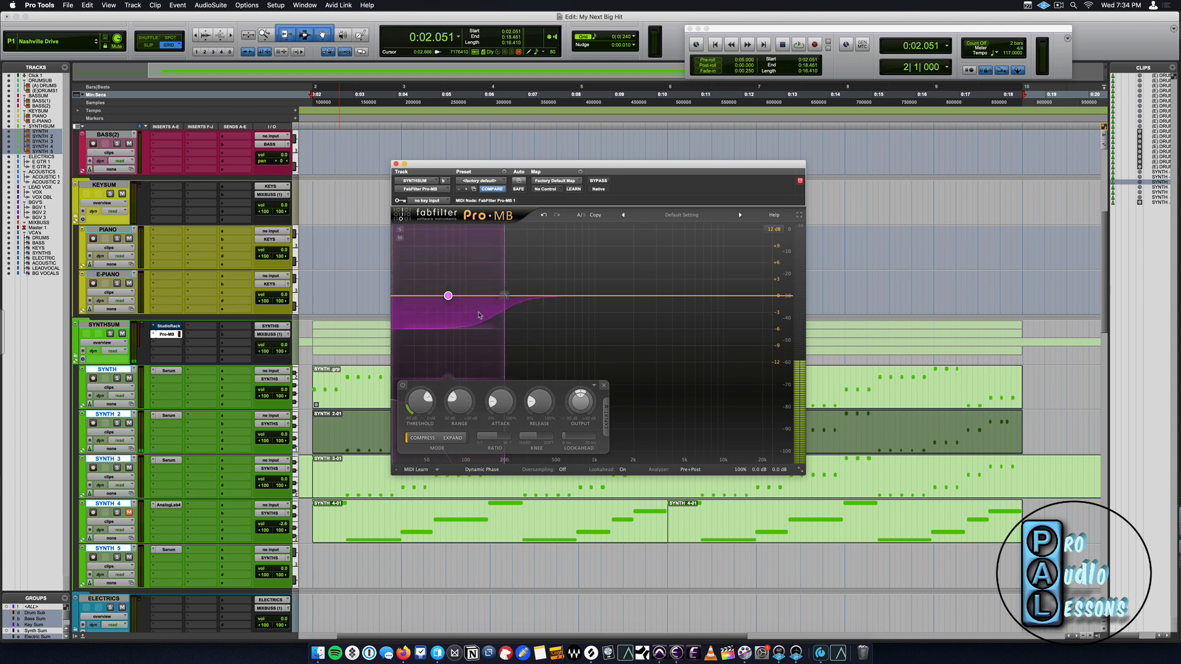
pyautogui.press('space')
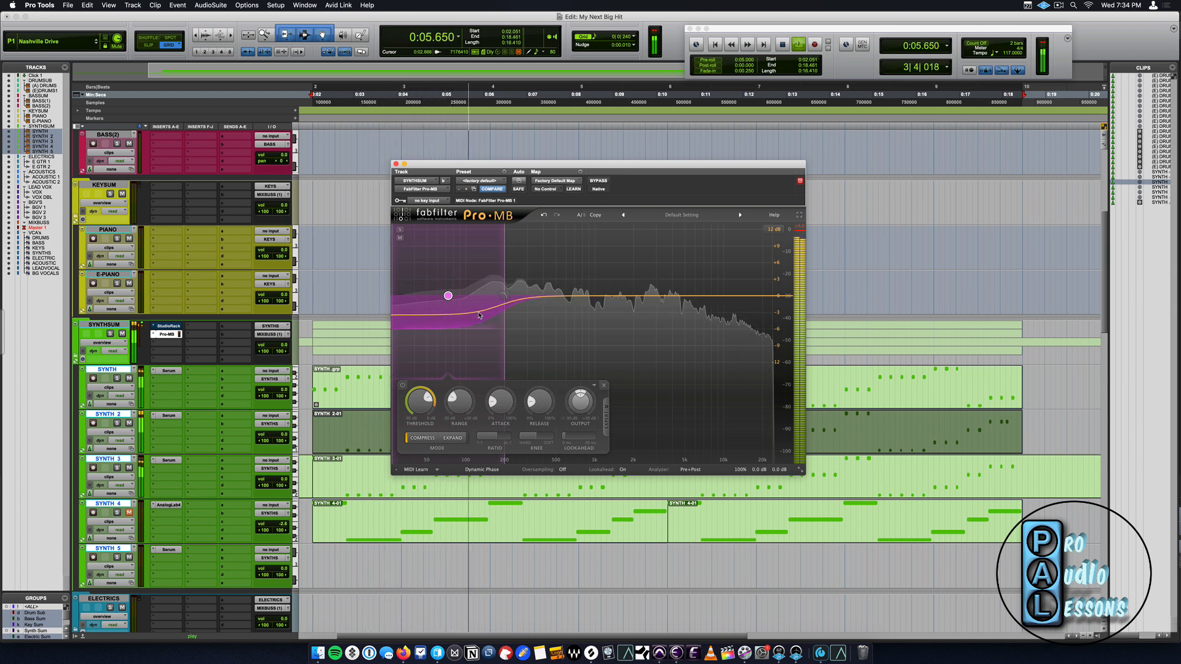
pyautogui.press('space')
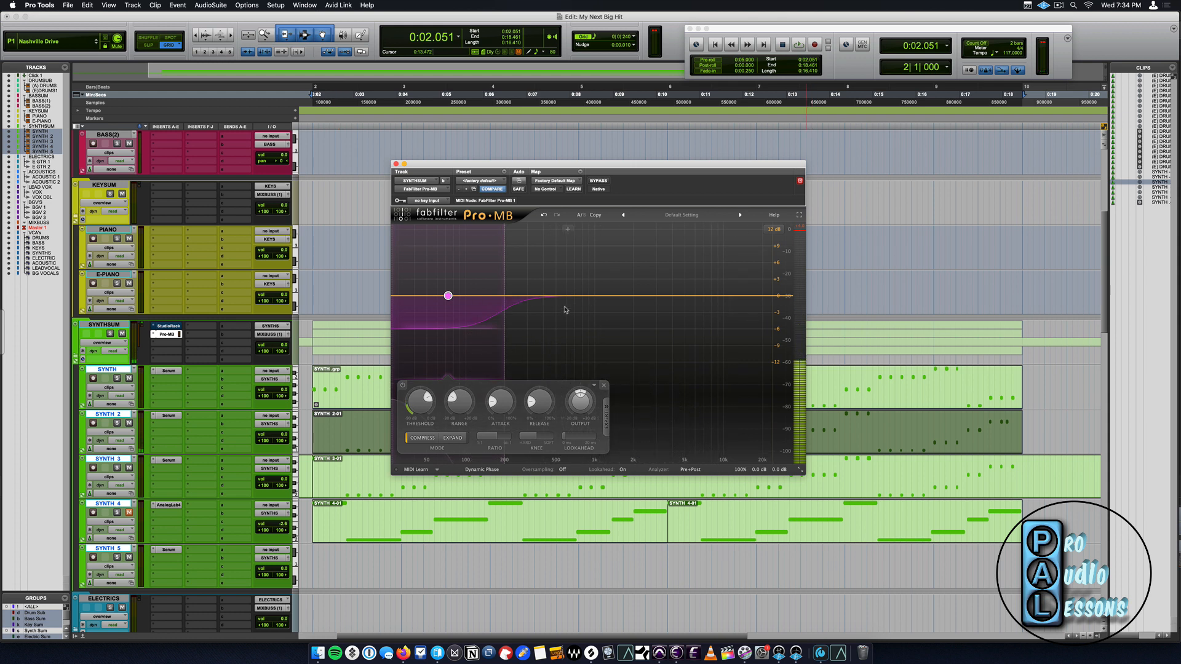
# Add five more Pro-MB bands above the low band to cover the rest of the frequency range.
pyautogui.moveTo(448, 295)
pyautogui.click(530, 295)
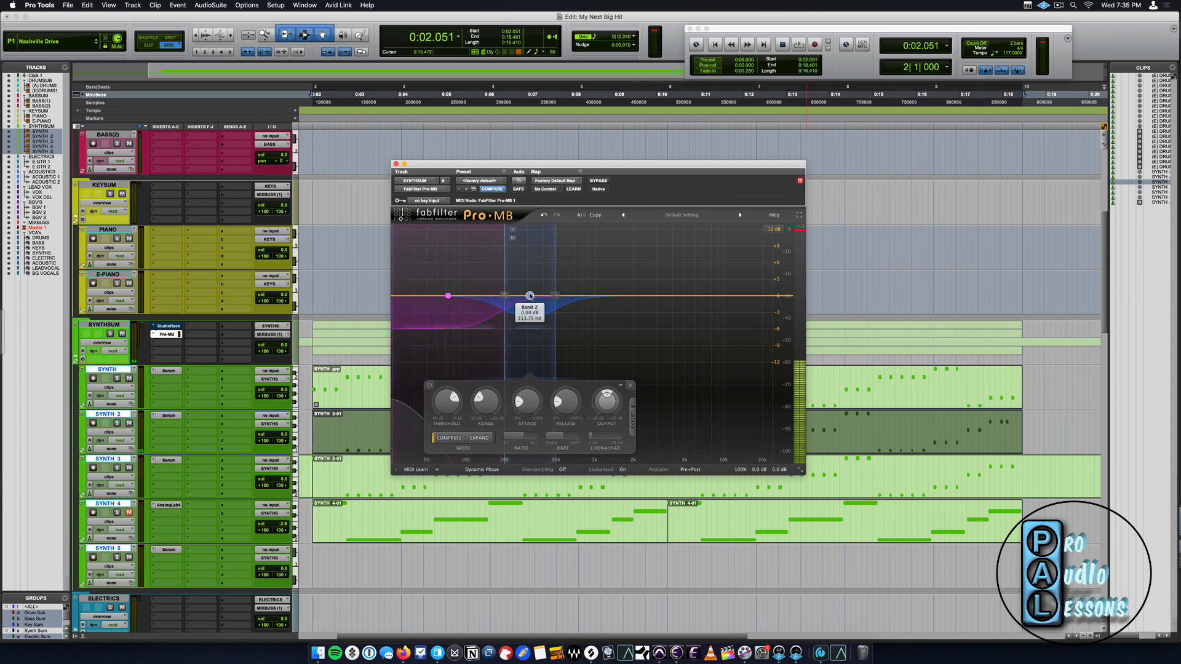
pyautogui.click(593, 296)
pyautogui.click(662, 295)
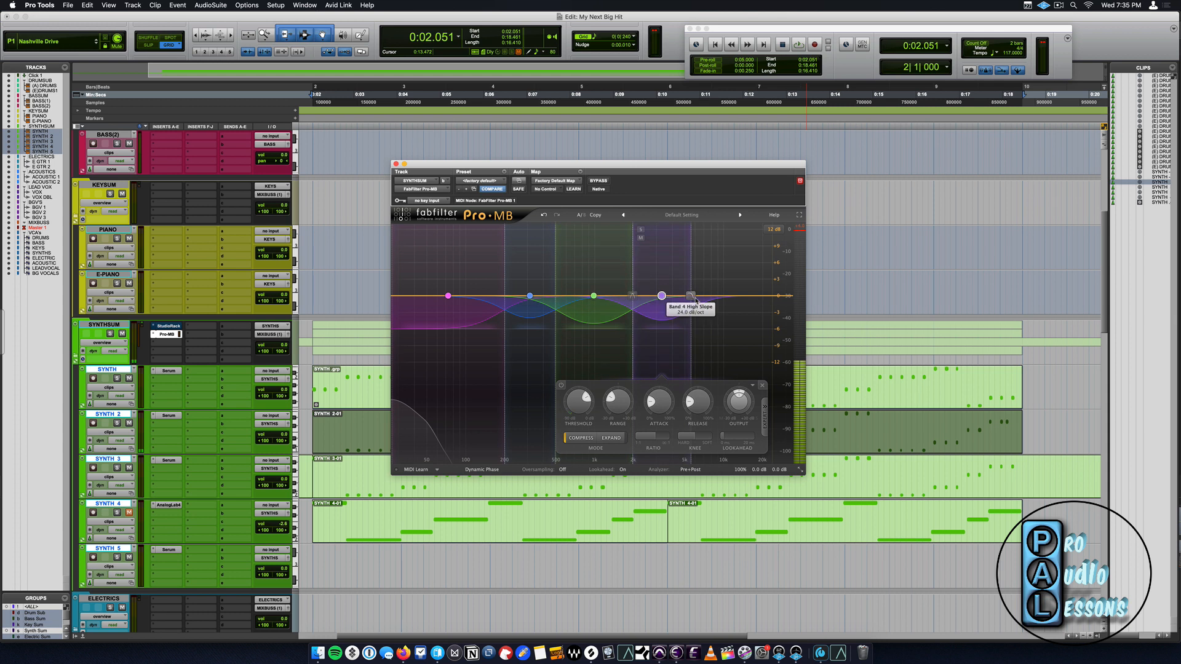
pyautogui.click(711, 295)
pyautogui.click(761, 296)
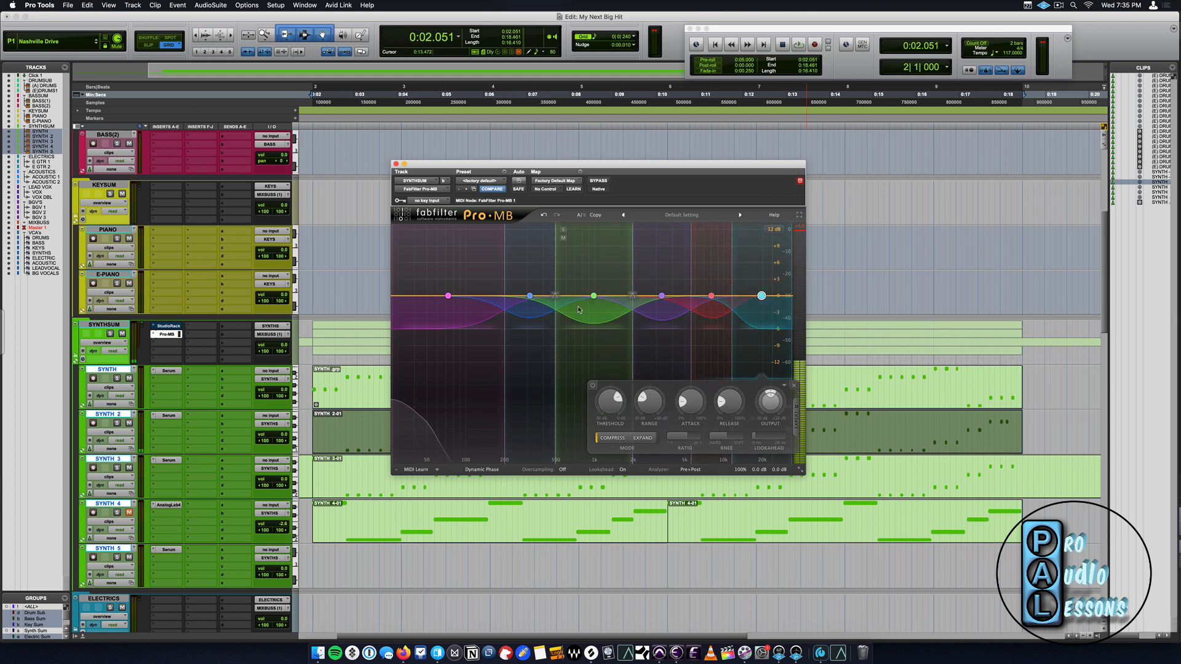
# Shift the crossovers between Pro-MB bands 1 through 5 toward lower frequencies.
pyautogui.moveTo(504, 312); pyautogui.dragTo(477, 310)
pyautogui.moveTo(555, 296); pyautogui.dragTo(538, 298)
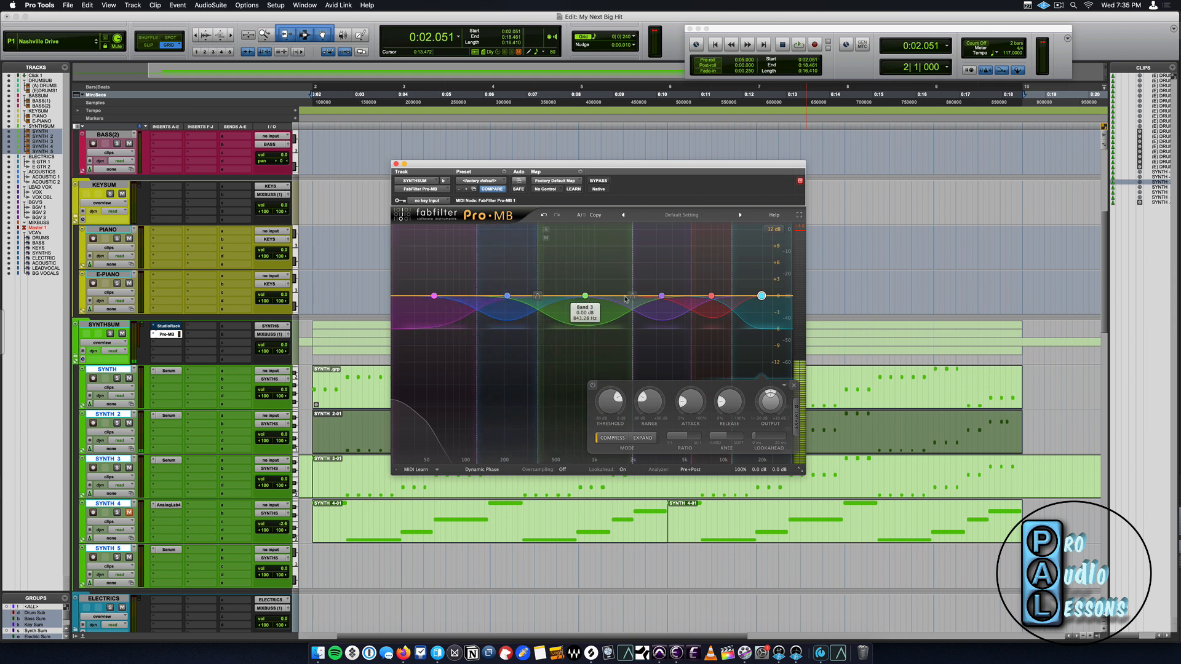
pyautogui.moveTo(633, 295); pyautogui.dragTo(617, 296)
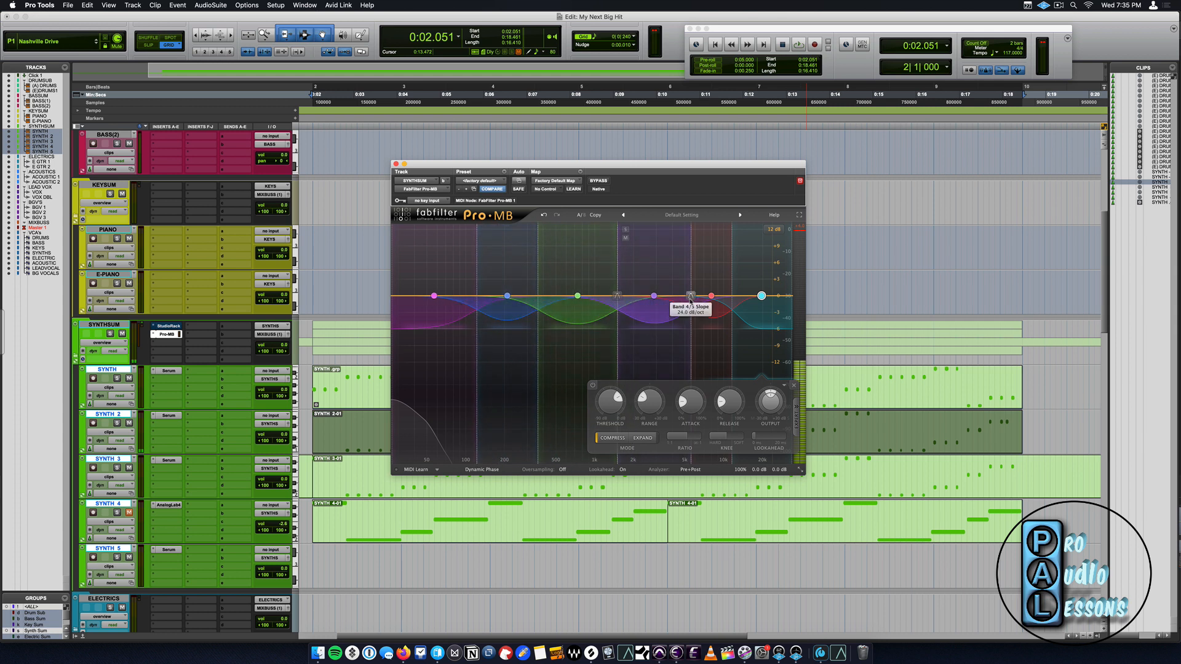
pyautogui.moveTo(691, 296); pyautogui.dragTo(613, 298)
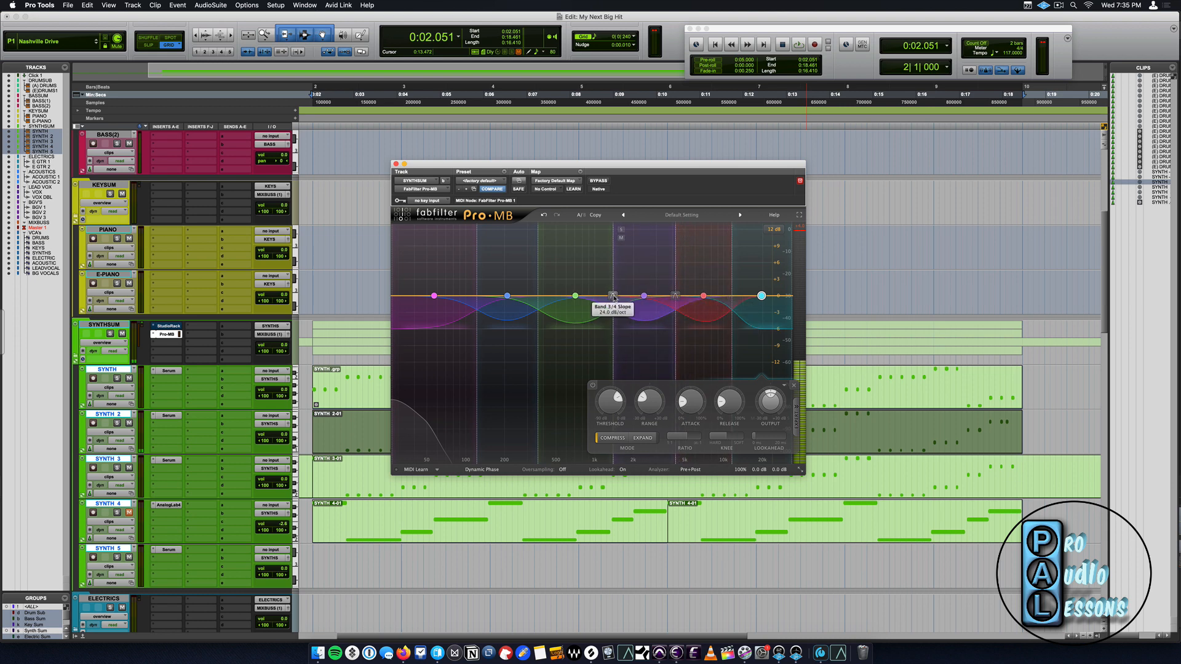
pyautogui.moveTo(613, 297)
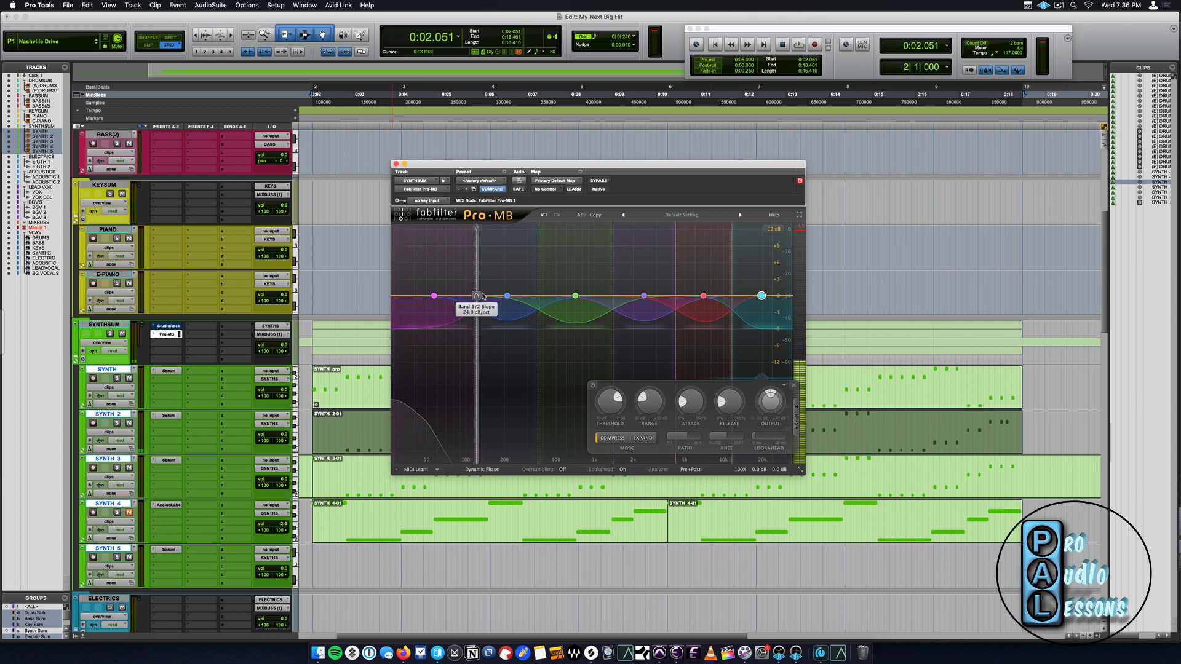
pyautogui.moveTo(483, 296); pyautogui.dragTo(490, 297)
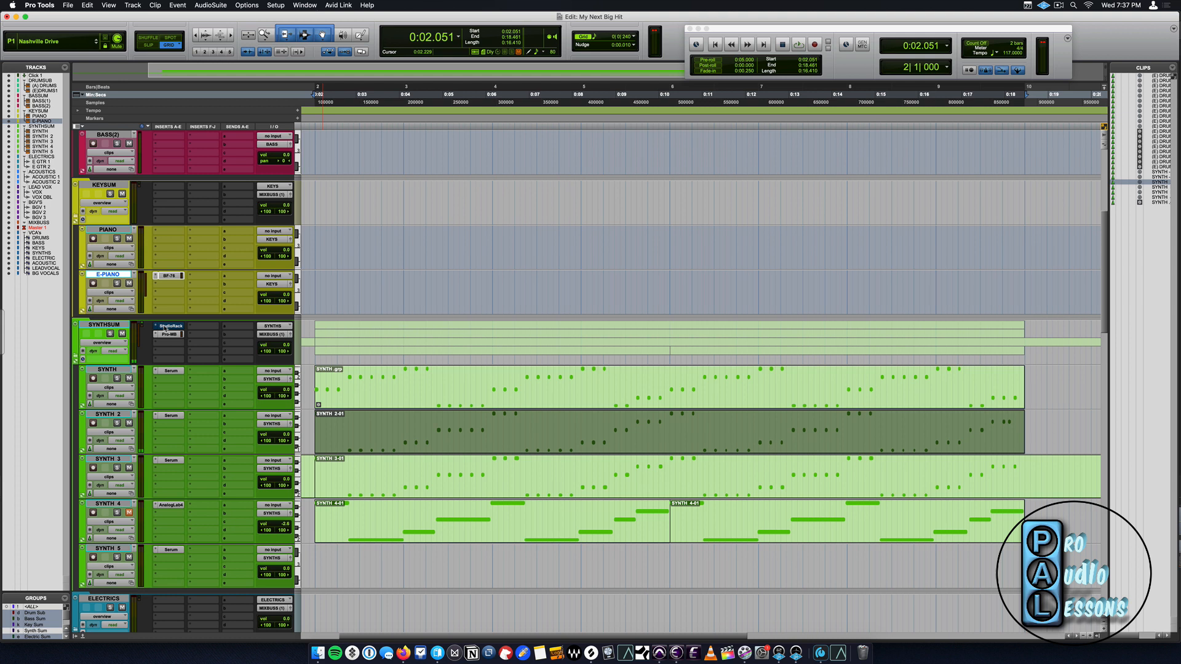
# Reopen Pro-MB from SYNTHSUM's second insert and bypass the plug-in.
pyautogui.hscroll(-1, 164, 329)
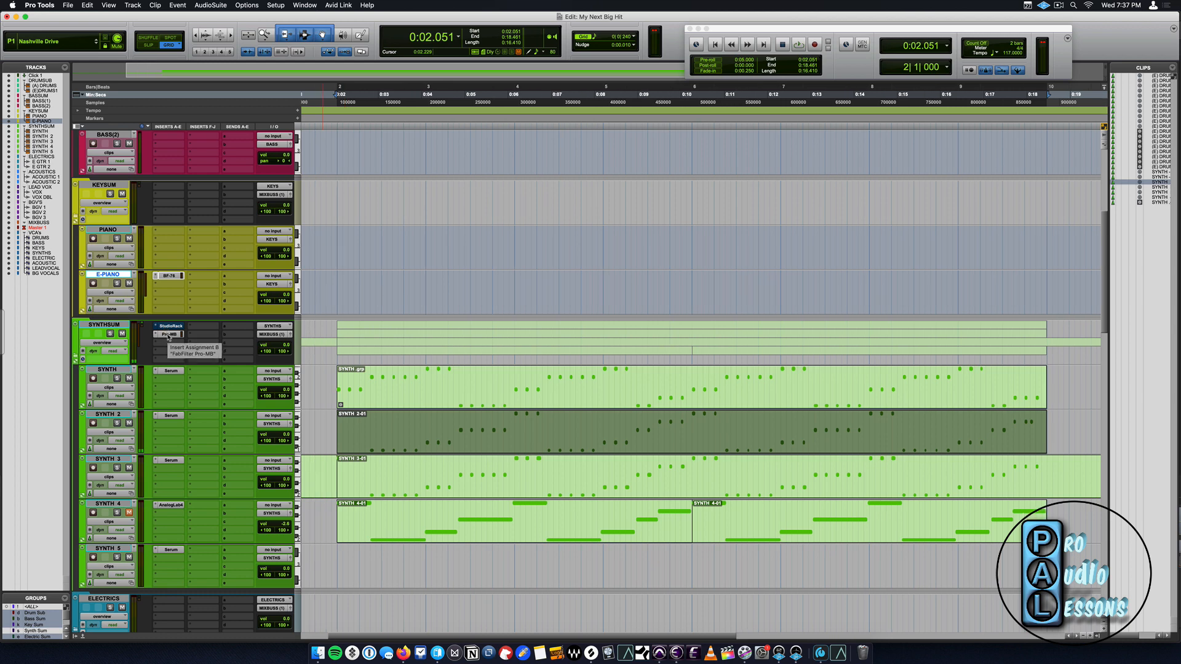
pyautogui.click(168, 335)
pyautogui.scroll(2, 168, 336)
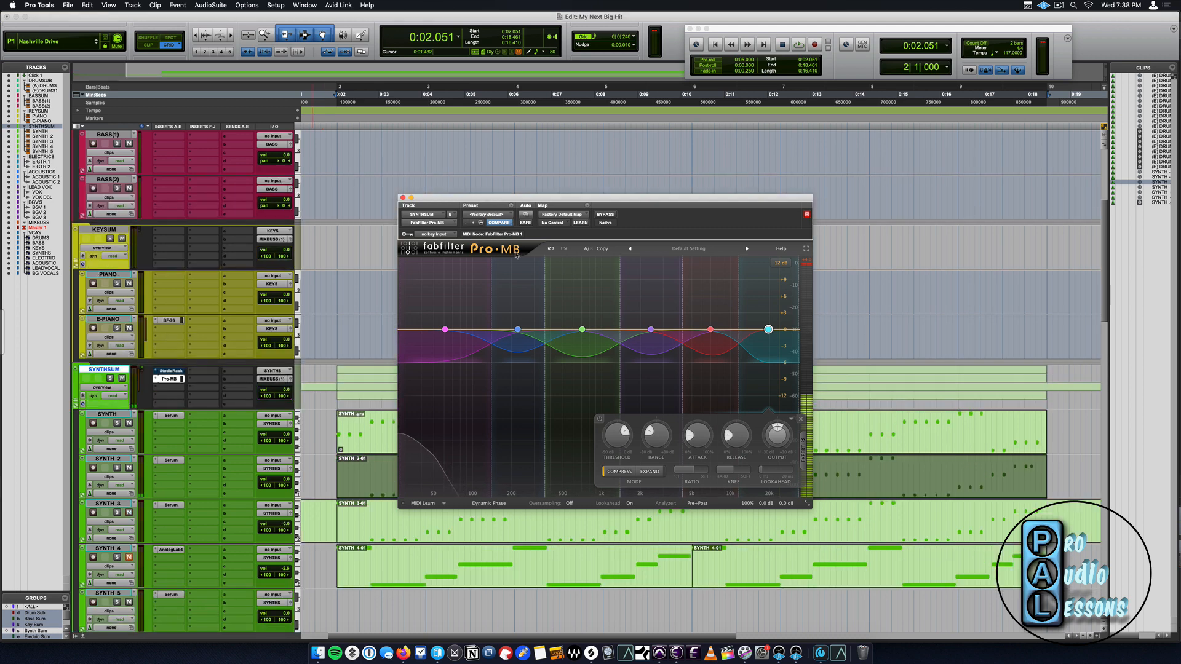
pyautogui.keyDown('super'); pyautogui.click(171, 378); pyautogui.keyUp('super')
# Open StudioRack on SYNTHSUM and set the MultiBand Split crossover between bands 1 and 2 to 200 Hz.
pyautogui.click(171, 370)
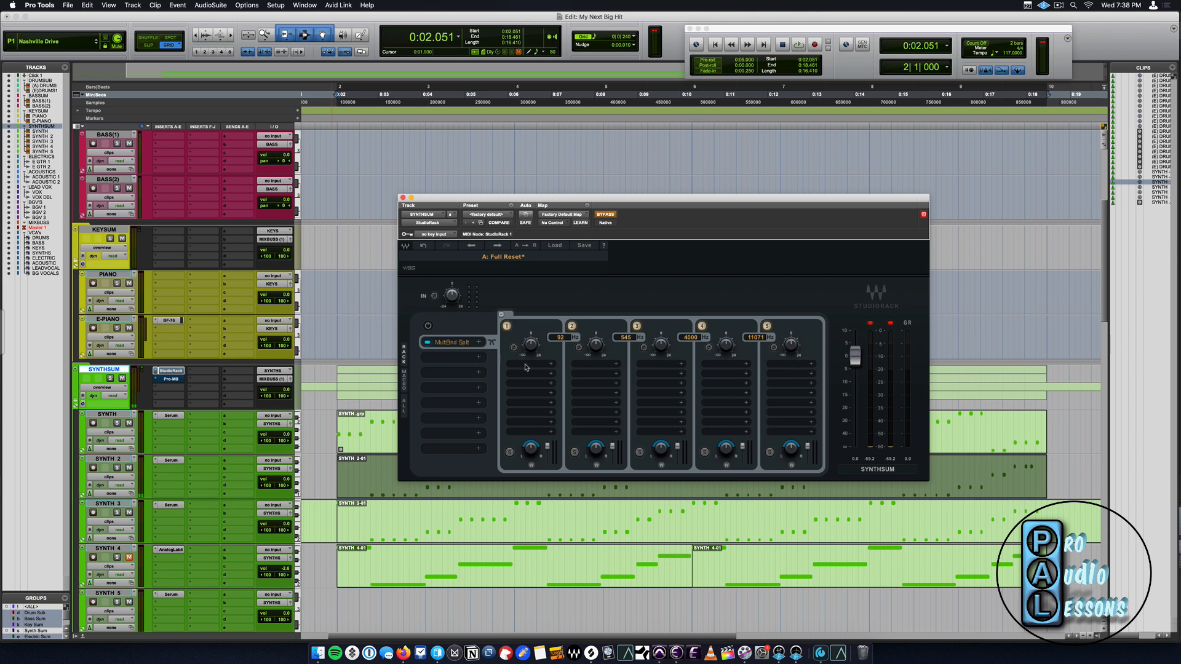
pyautogui.click(556, 337)
pyautogui.write('200')
pyautogui.press('Return')
pyautogui.click(166, 382)
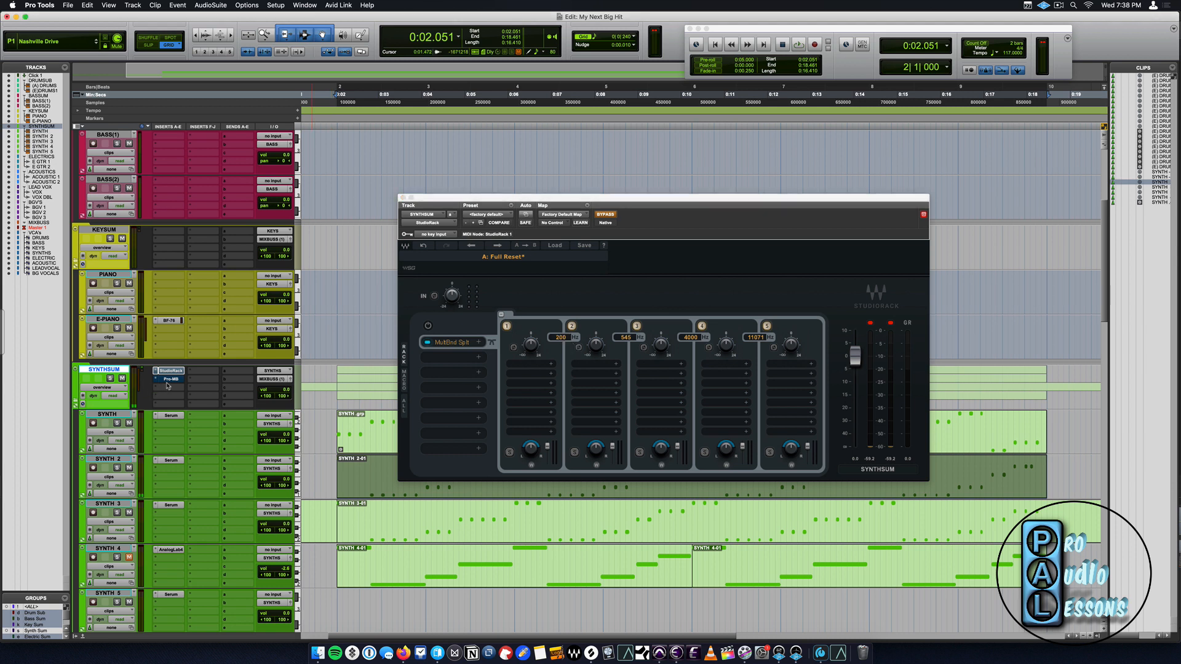
# Open Pro-MB beside the StudioRack window for comparison and raise Pro-MB's crossover between bands 1 and 2.
pyautogui.click(924, 215)
pyautogui.moveTo(845, 201); pyautogui.dragTo(634, 147)
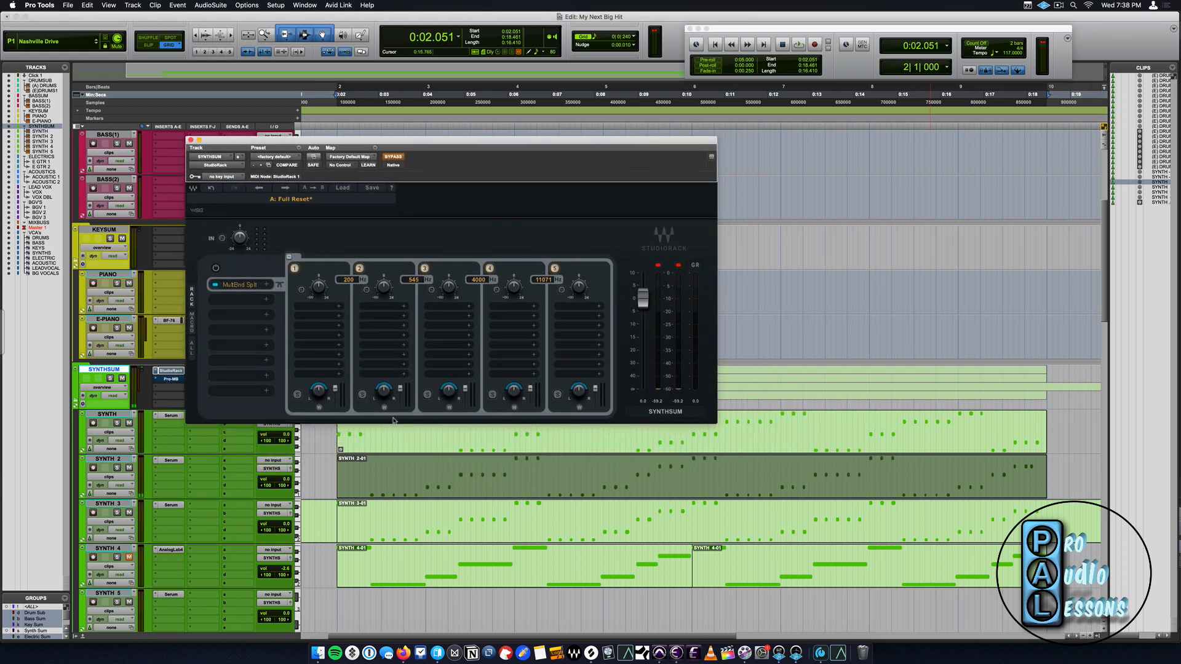
pyautogui.click(172, 379)
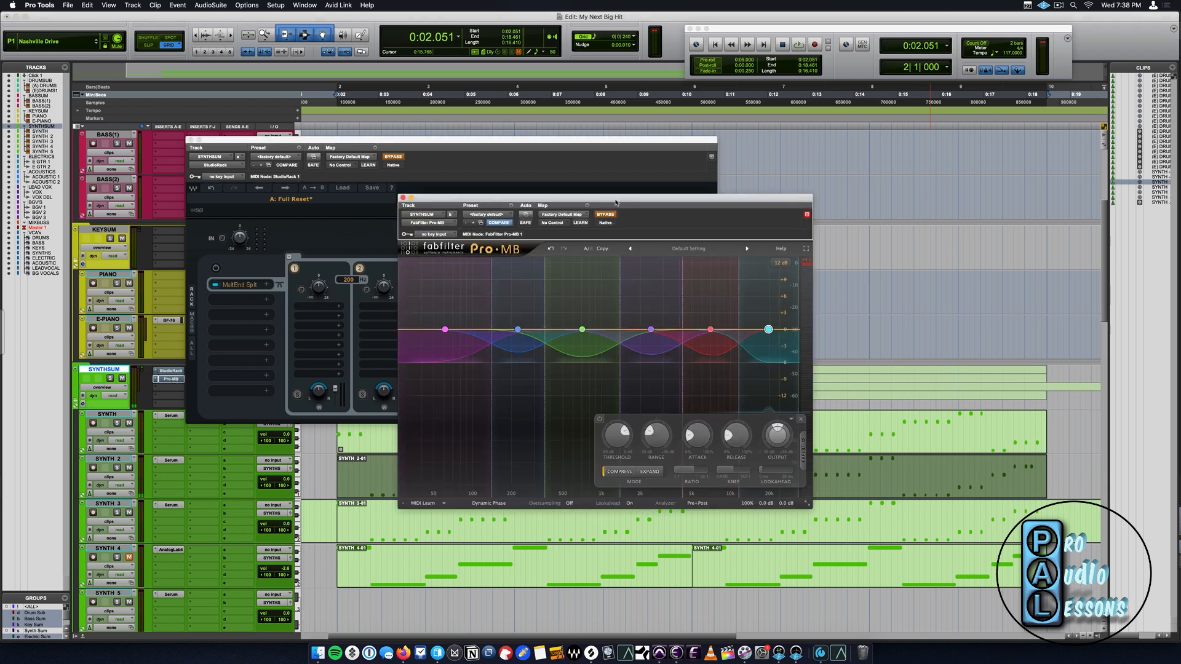
pyautogui.moveTo(617, 201); pyautogui.dragTo(815, 260)
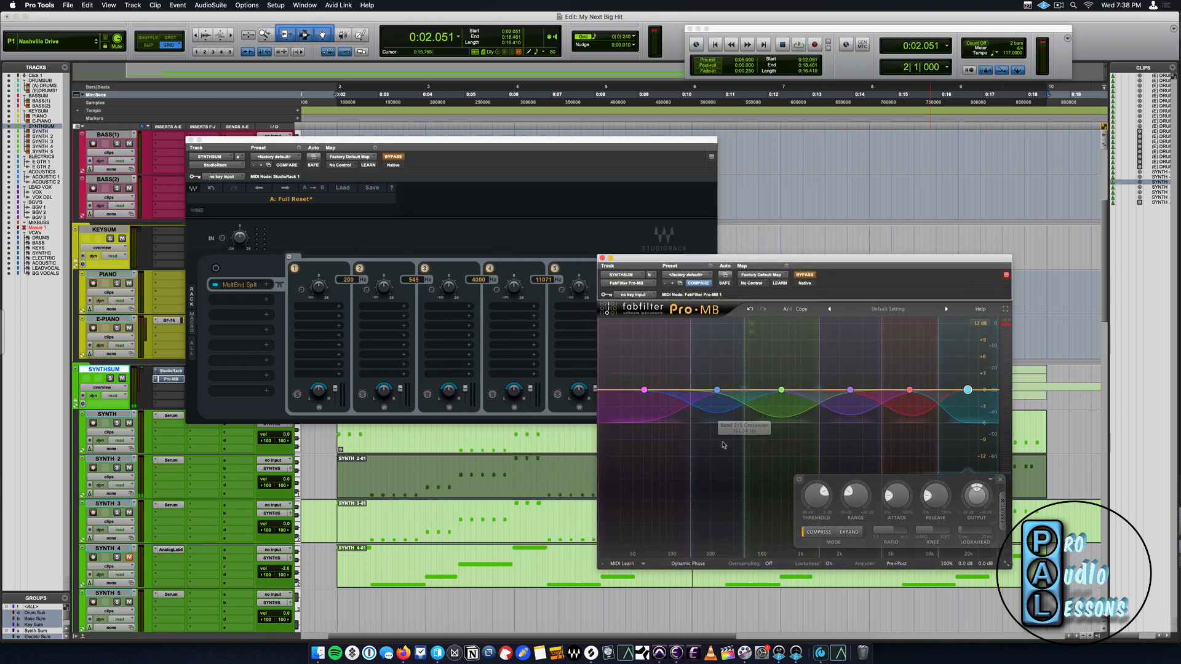
pyautogui.moveTo(691, 390); pyautogui.dragTo(713, 390)
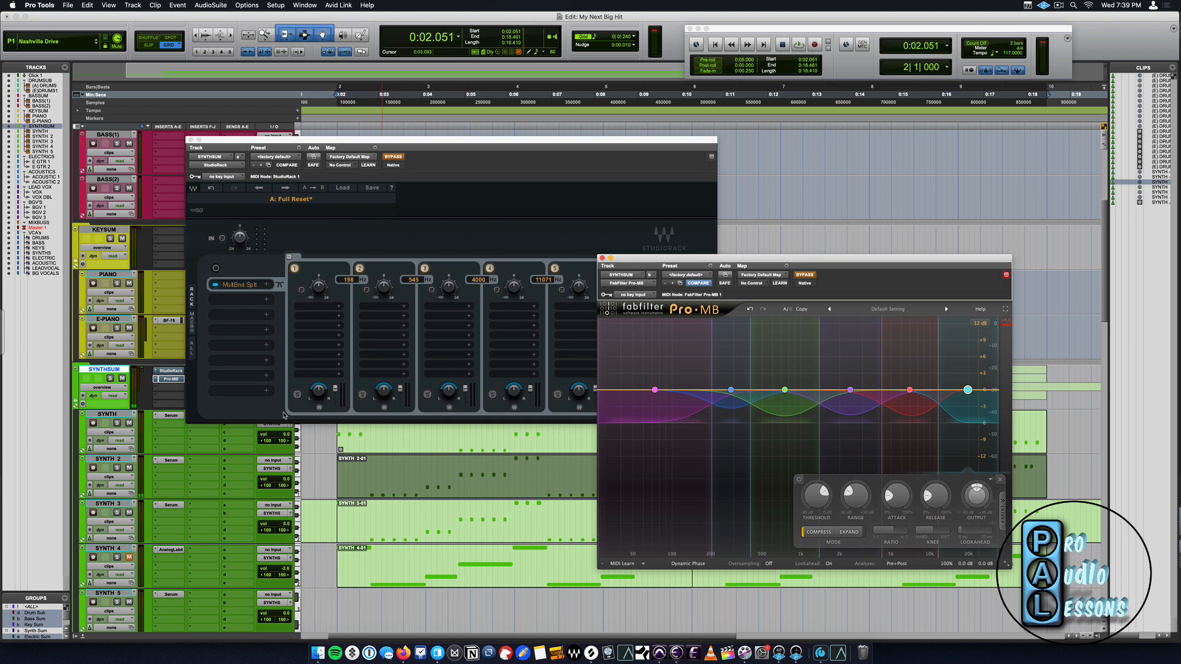
pyautogui.click(602, 258)
# Load the CLA-76 compressor in the first slot of StudioRack's band 1 and close its window.
pyautogui.click(338, 307)
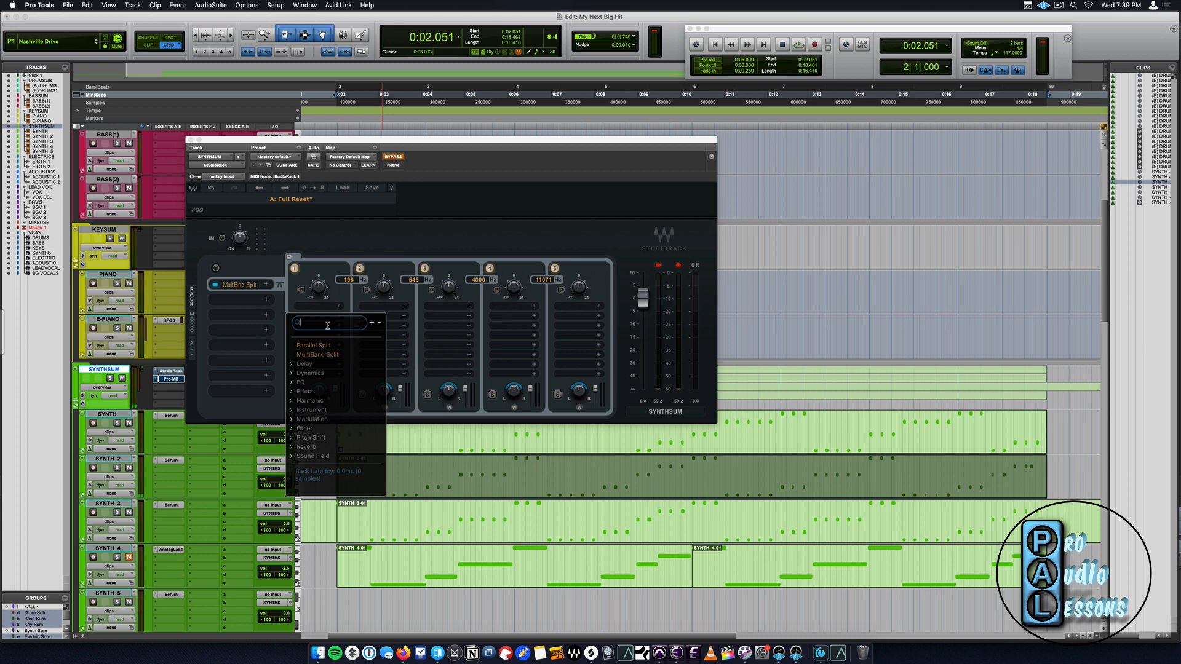
pyautogui.write('cla')
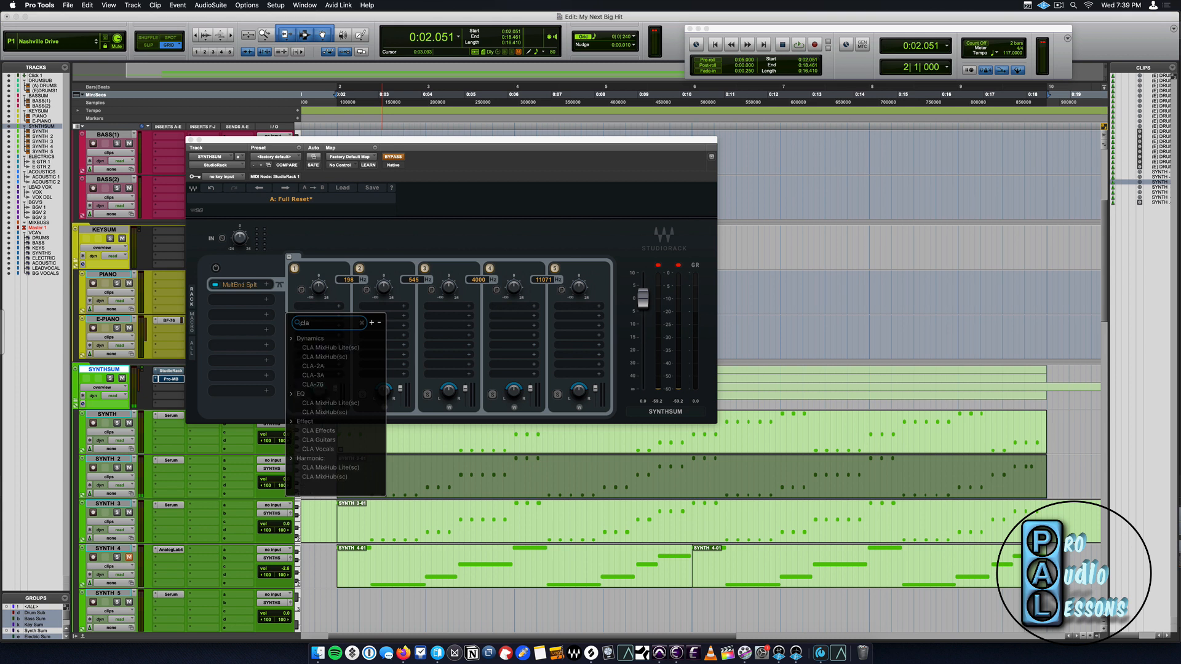
pyautogui.click(312, 384)
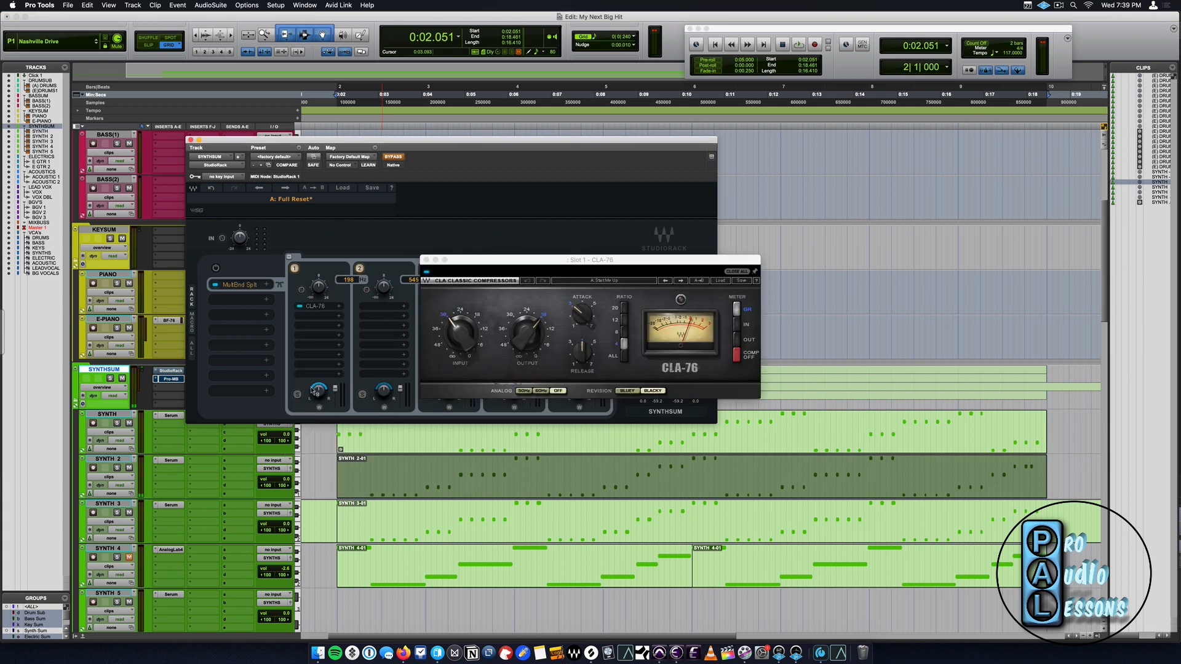
pyautogui.click(425, 261)
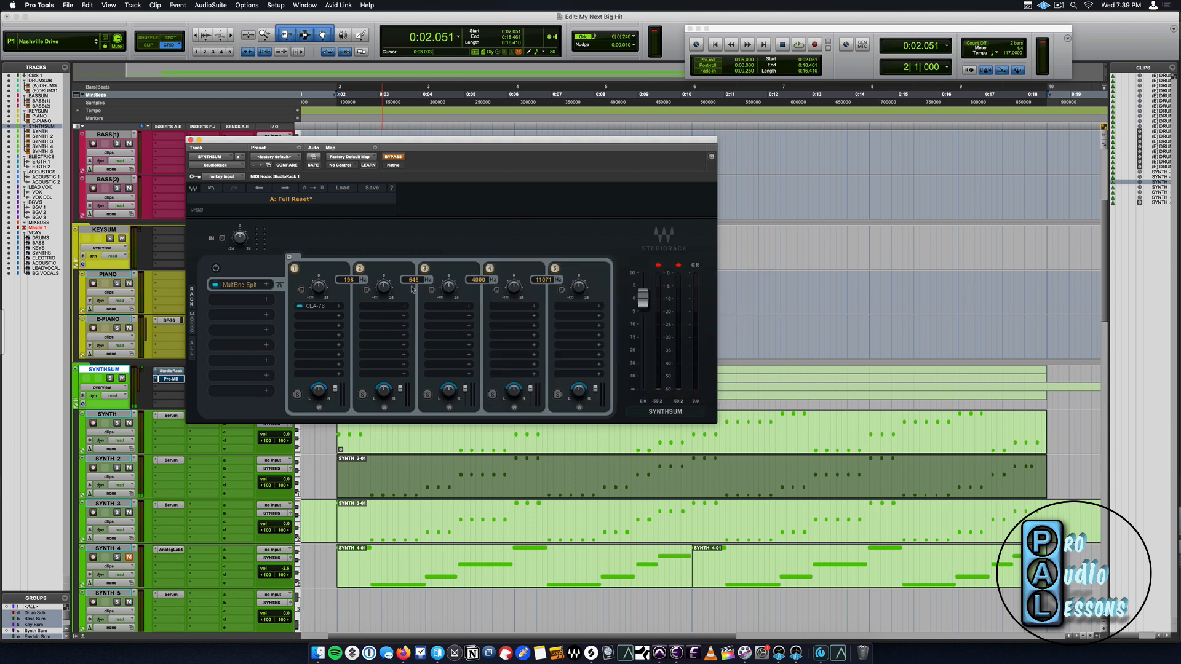
# Set the MultiBand Split crossovers to 200 Hz between bands 1 and 2 and 1000 Hz between bands 2 and 3.
pyautogui.click(348, 279)
pyautogui.write('200')
pyautogui.press('Return')
pyautogui.write('200')
pyautogui.press('Return')
pyautogui.click(410, 282)
pyautogui.write('5000')
pyautogui.press('Return')
# Load the API-2500 dynamics plug-in in the first slot of band 2 and close its window.
pyautogui.click(406, 307)
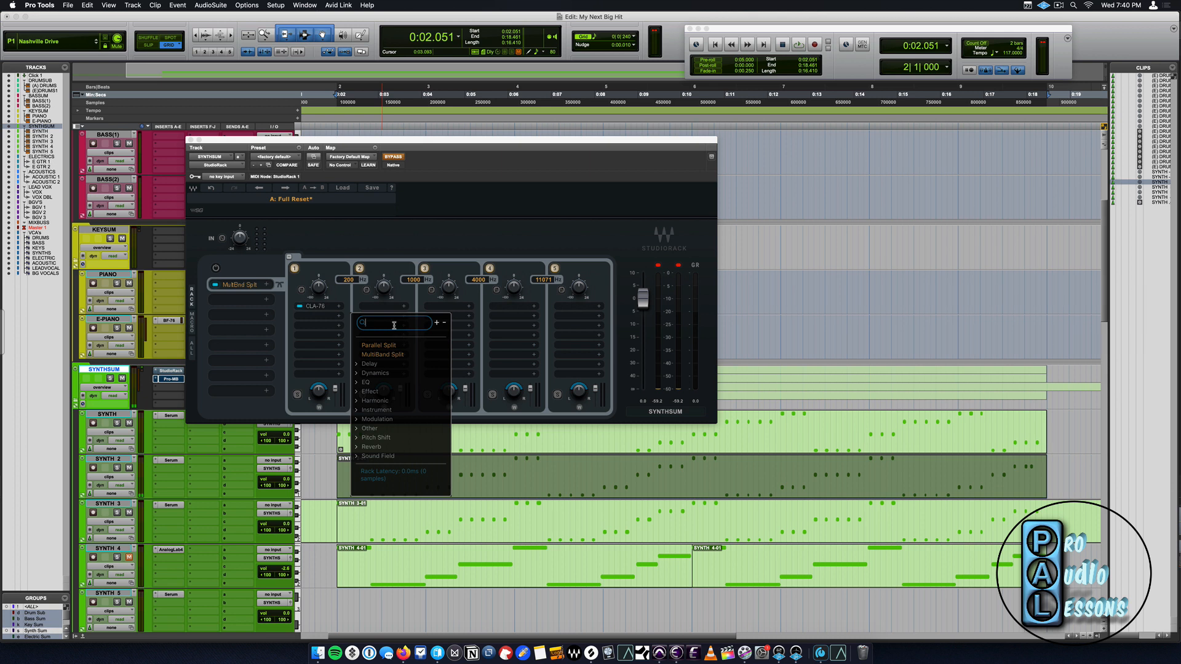
pyautogui.click(374, 373)
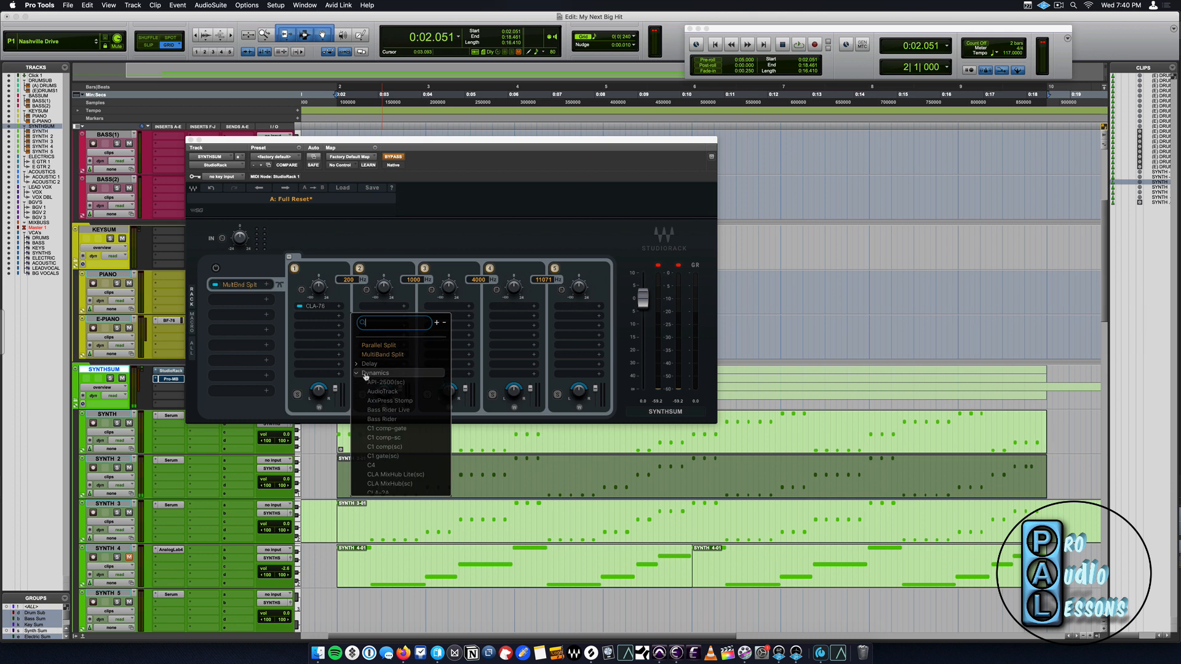
pyautogui.click(382, 382)
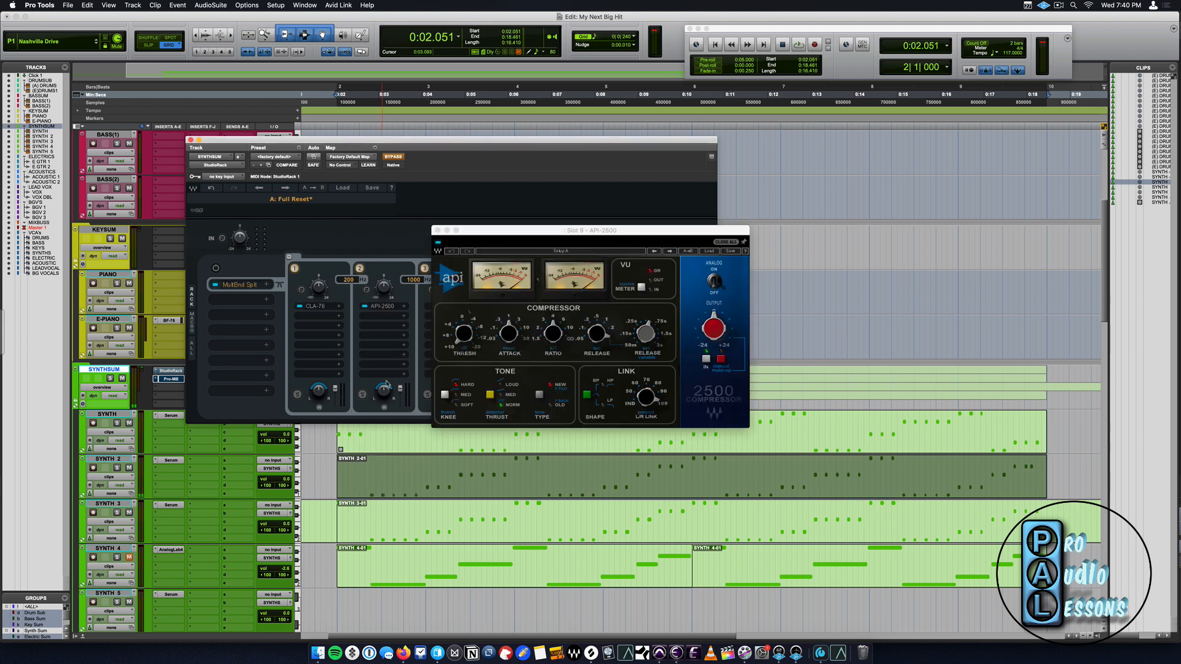
pyautogui.click(437, 230)
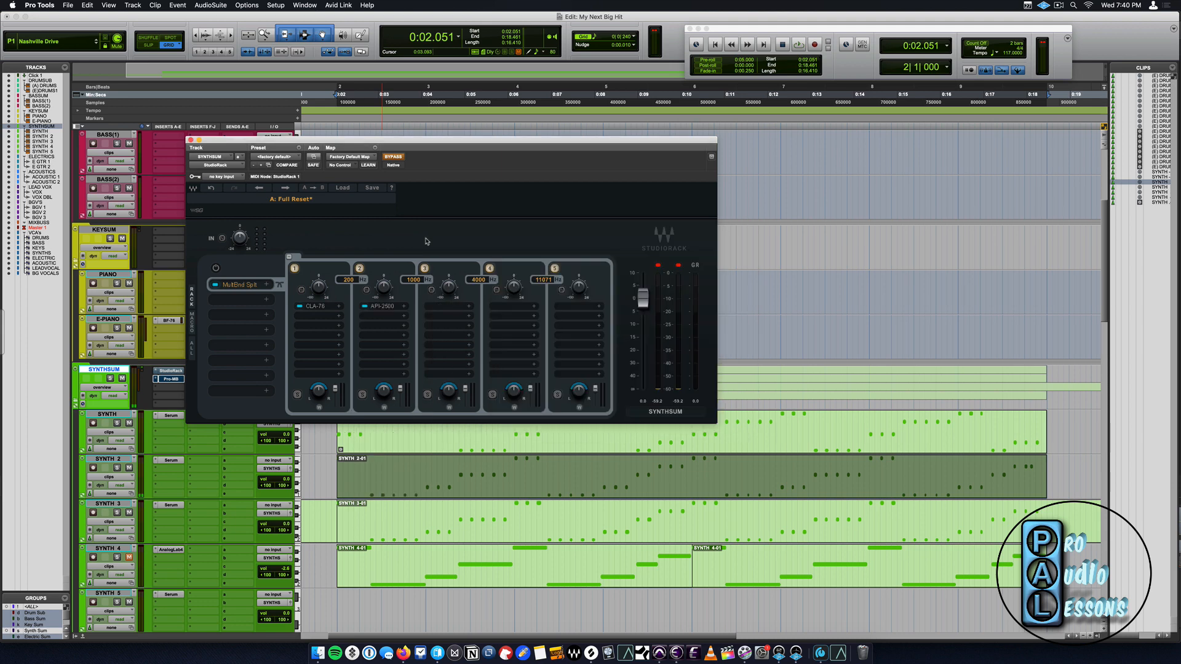
# Set the MultiBand Split crossover between bands 3 and 4 to 8000 Hz.
pyautogui.click(486, 279)
pyautogui.write('800')
pyautogui.press('Return')
# Load the RCompressor dynamics plug-in in the first slot of band 3 and close its window.
pyautogui.click(458, 308)
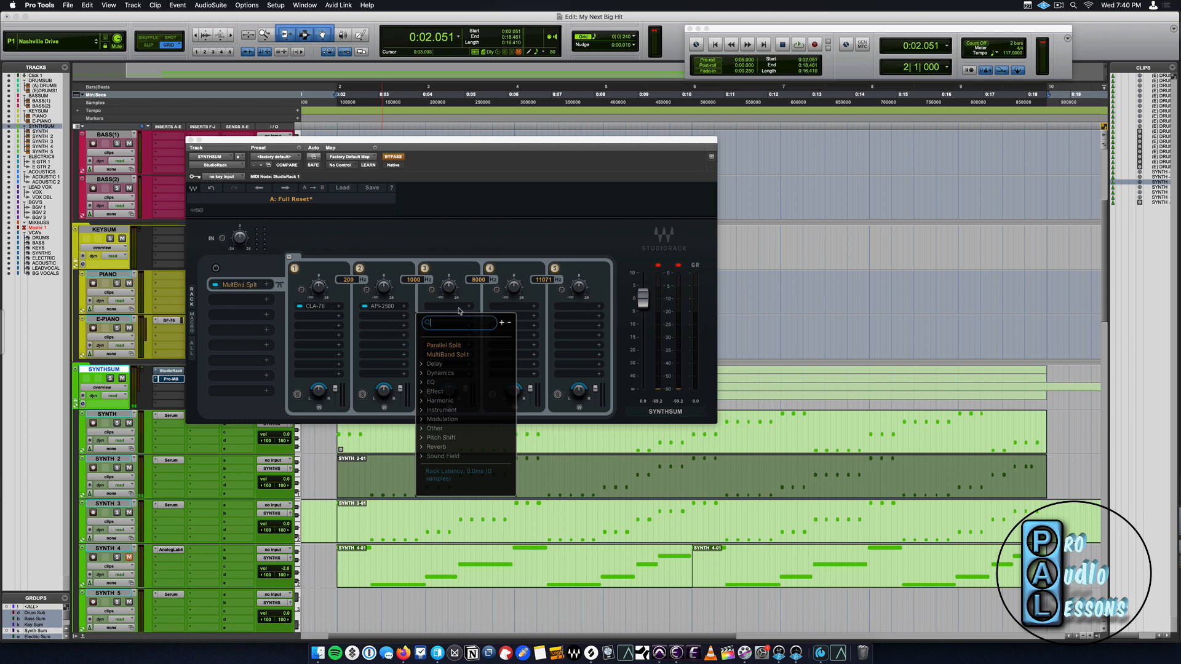
pyautogui.click(448, 374)
pyautogui.scroll(-2, 466, 395)
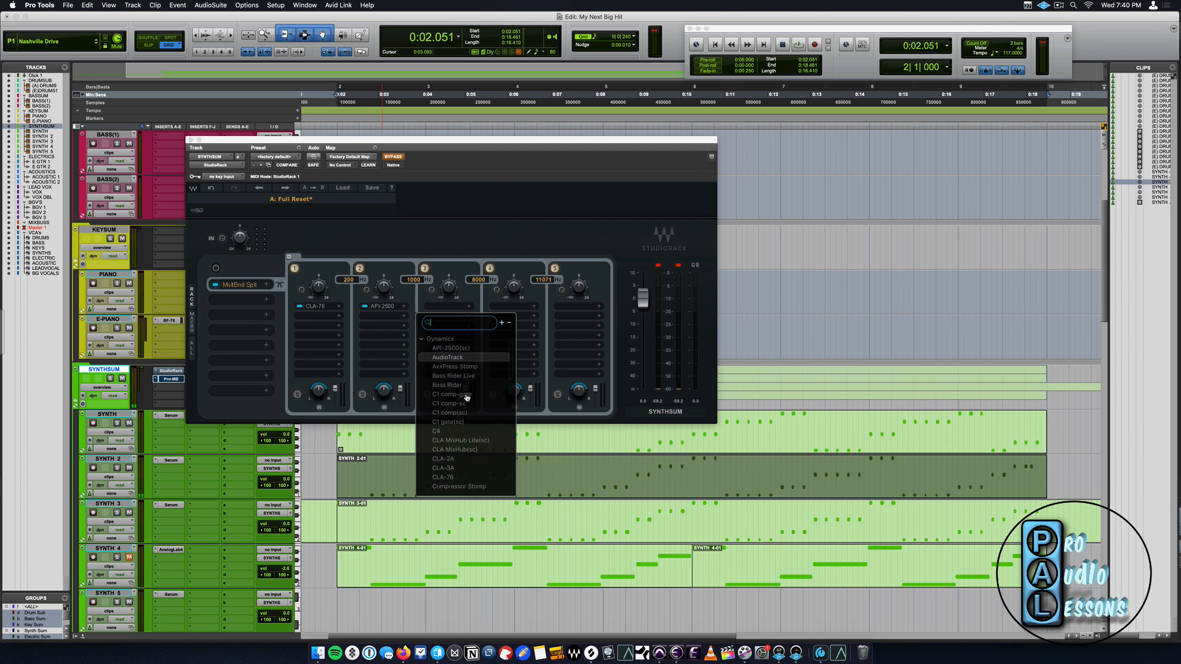
pyautogui.scroll(-5, 466, 396)
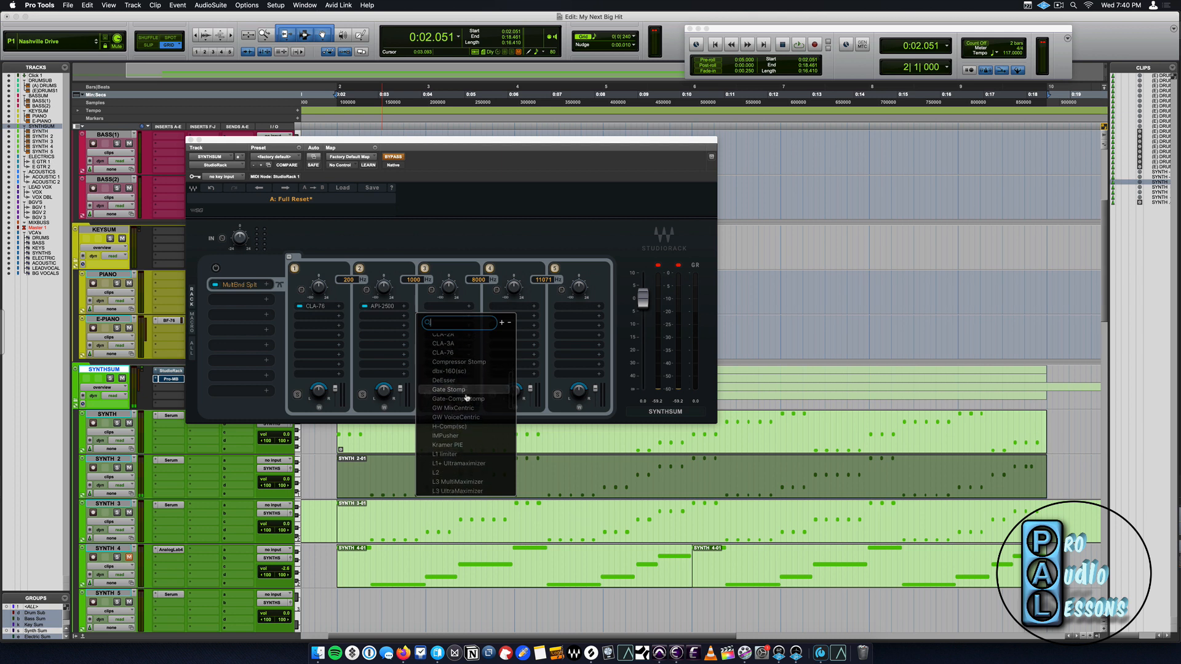
pyautogui.scroll(-2, 466, 397)
pyautogui.scroll(-5, 466, 396)
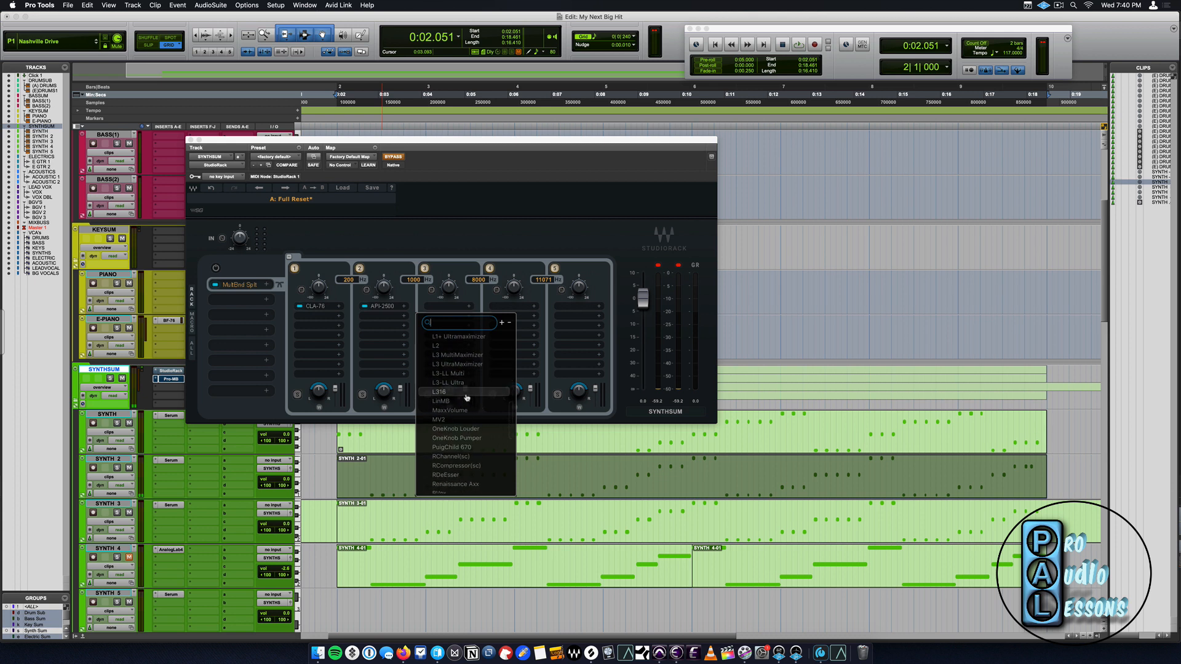
pyautogui.scroll(-2, 467, 397)
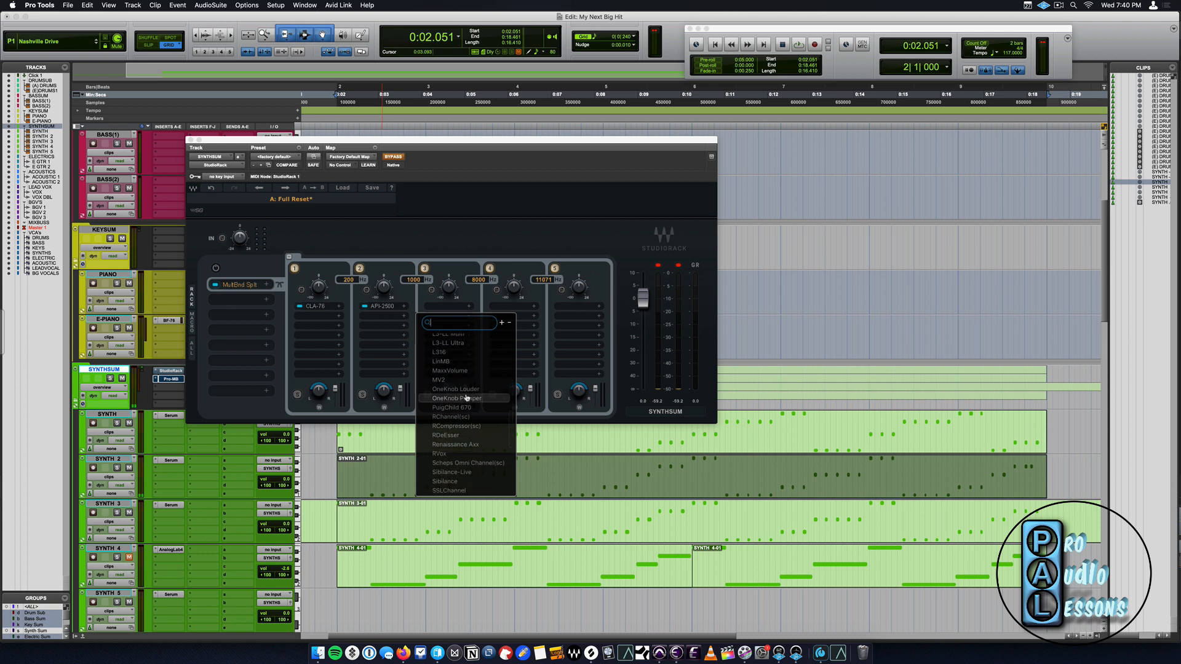
pyautogui.scroll(-2, 467, 397)
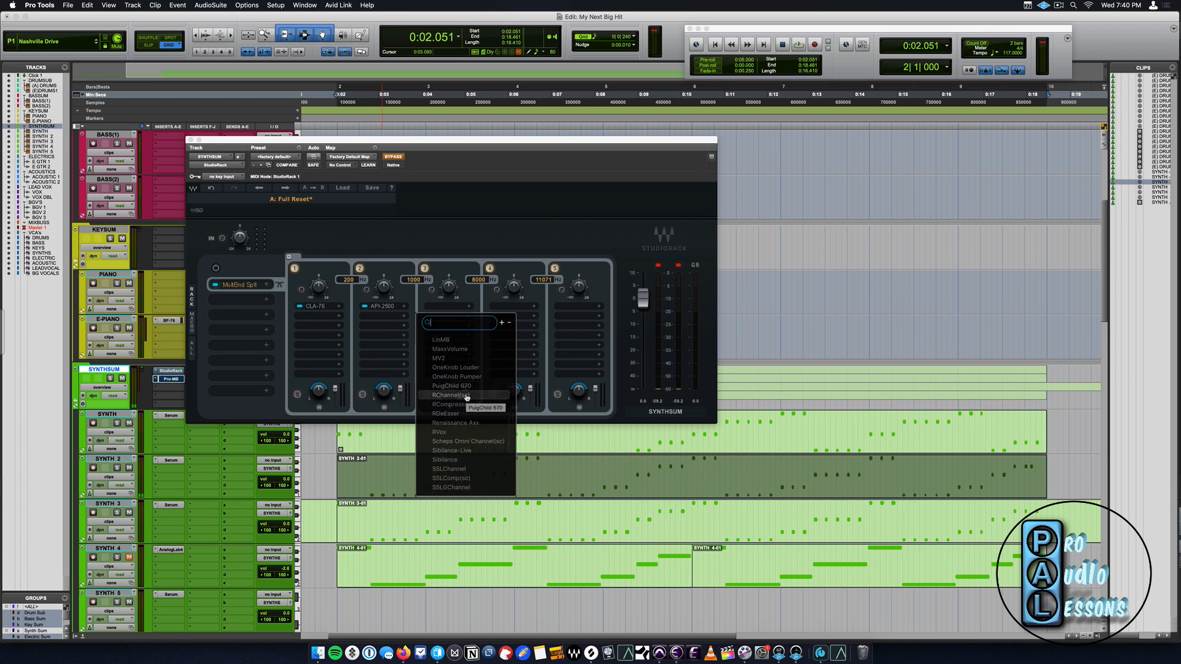
pyautogui.click(464, 404)
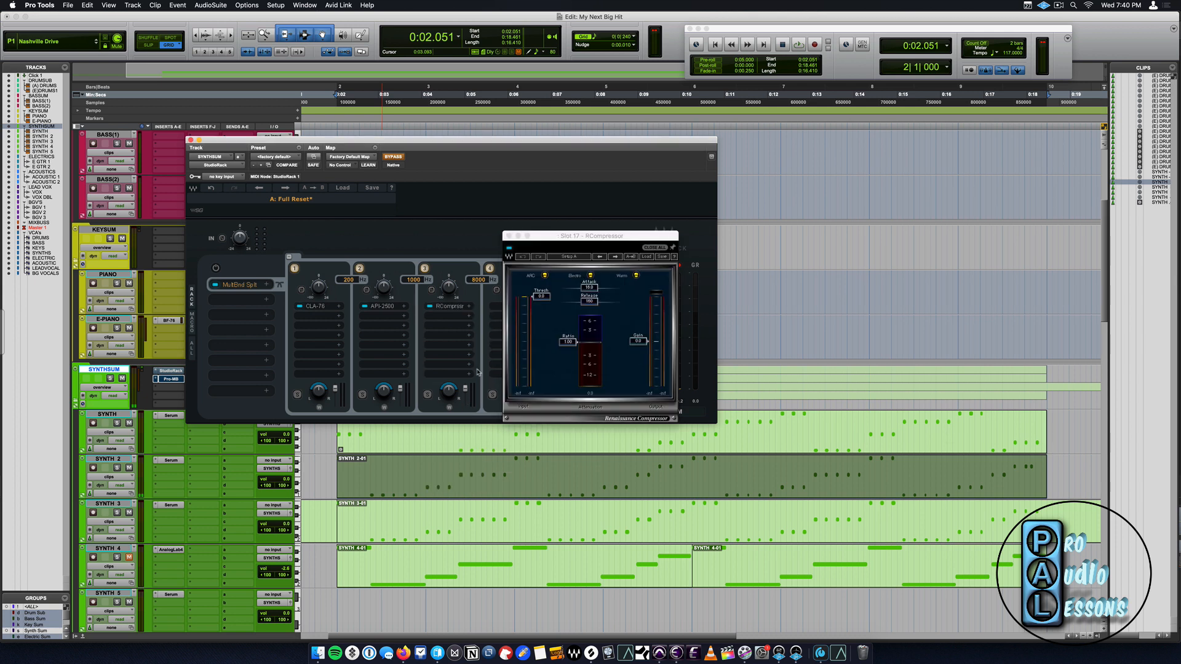
pyautogui.click(508, 236)
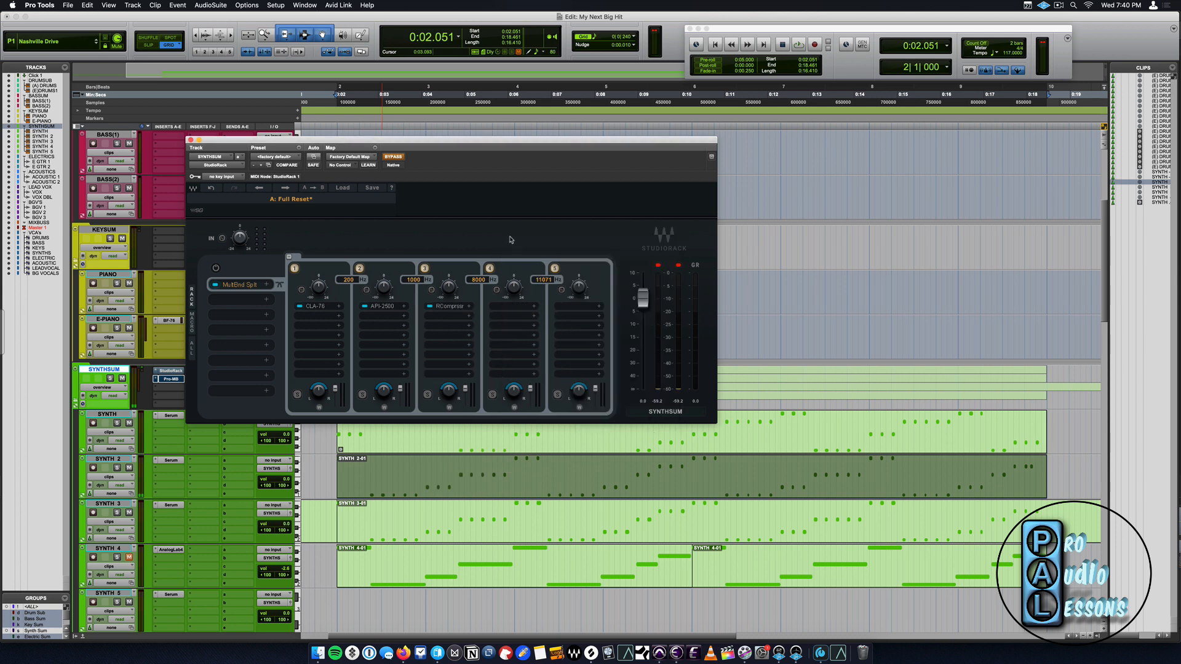
# Set the MultiBand Split crossover between bands 4 and 5 to 20000 Hz.
pyautogui.click(542, 279)
pyautogui.write('20000')
pyautogui.press('Return')
# Load the dbx-160 compressor in the first slot of band 4 and close its window.
pyautogui.click(526, 307)
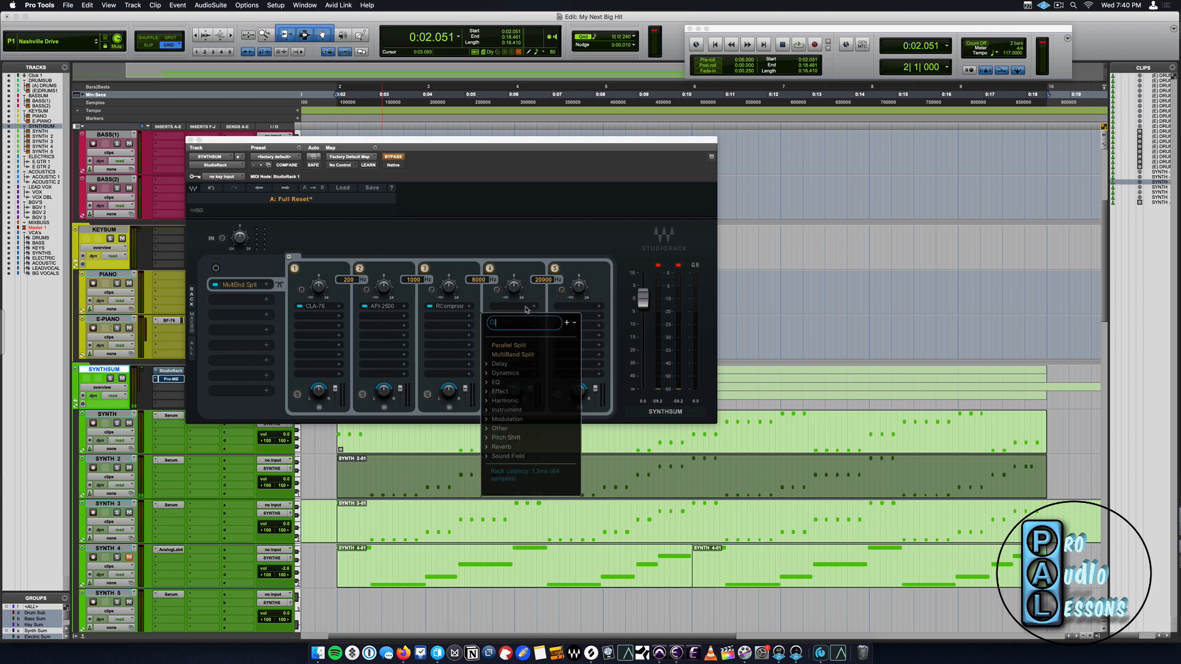
pyautogui.click(518, 373)
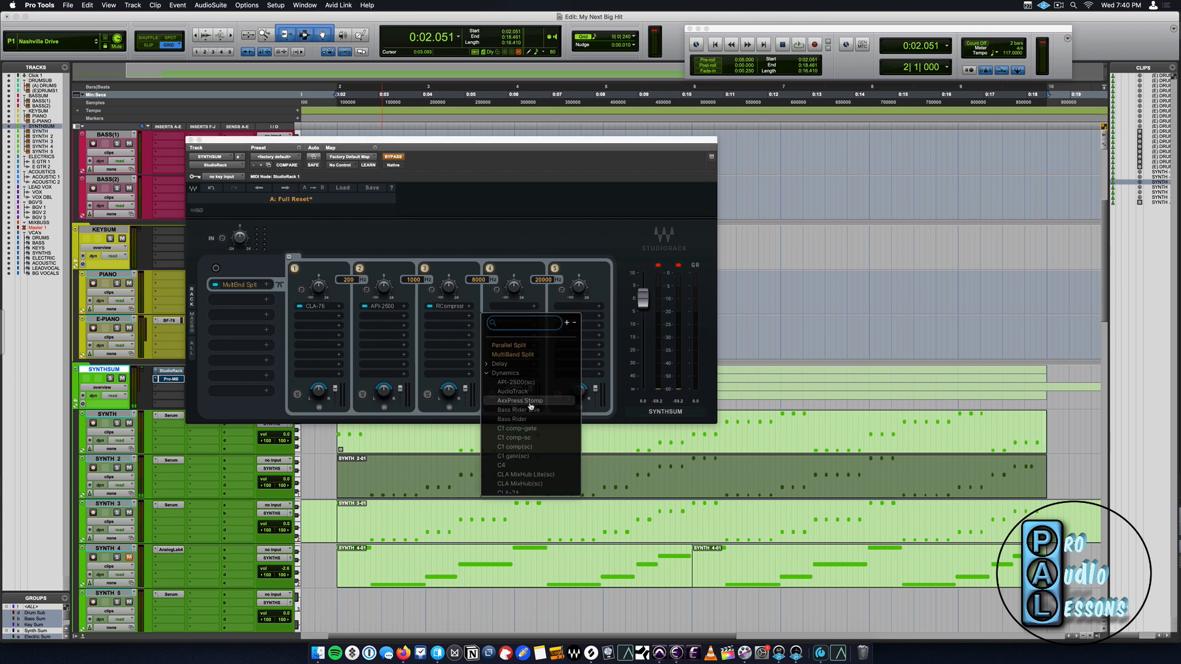
pyautogui.scroll(-3, 534, 418)
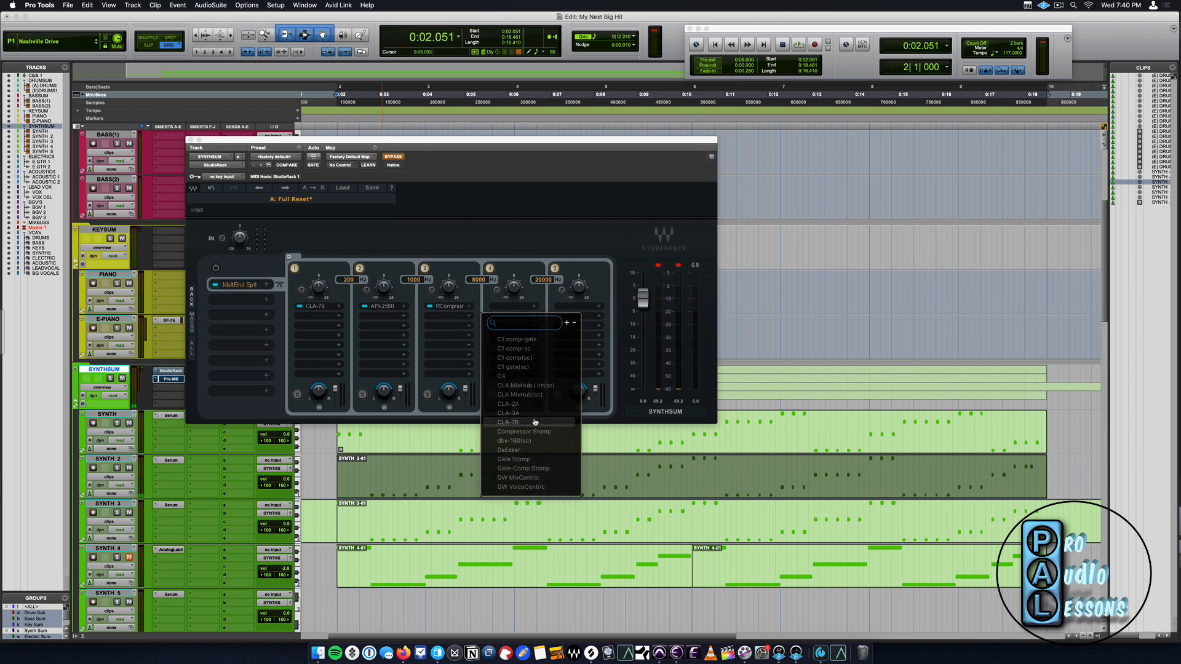
pyautogui.scroll(-1, 535, 422)
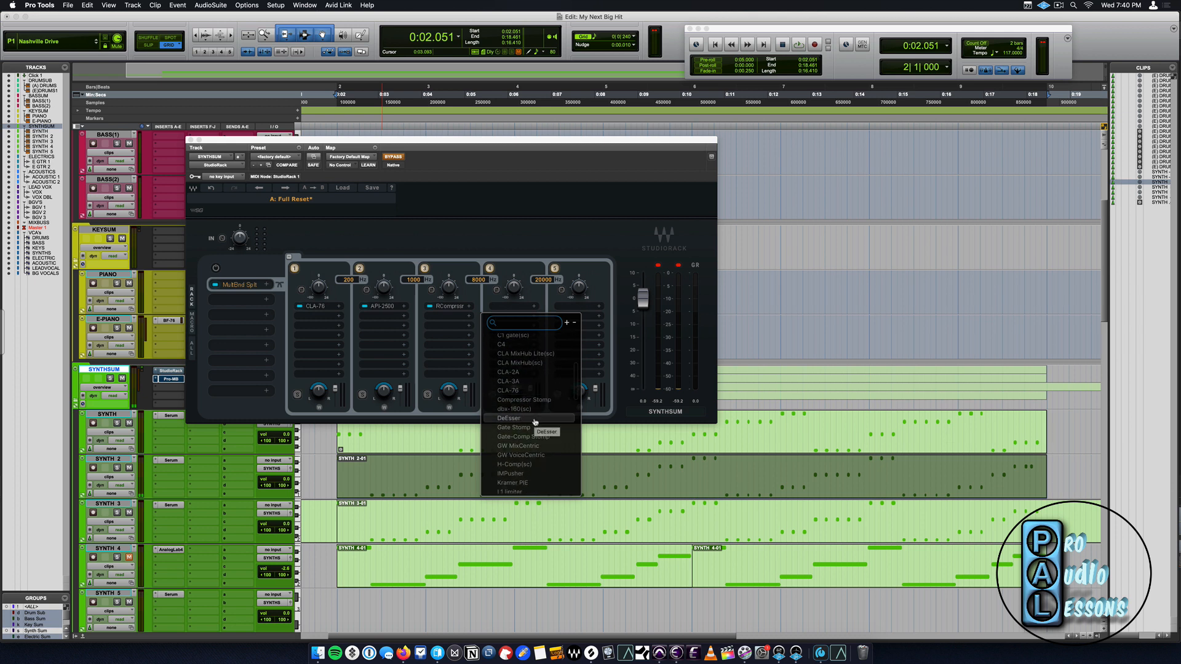
pyautogui.scroll(-1, 535, 423)
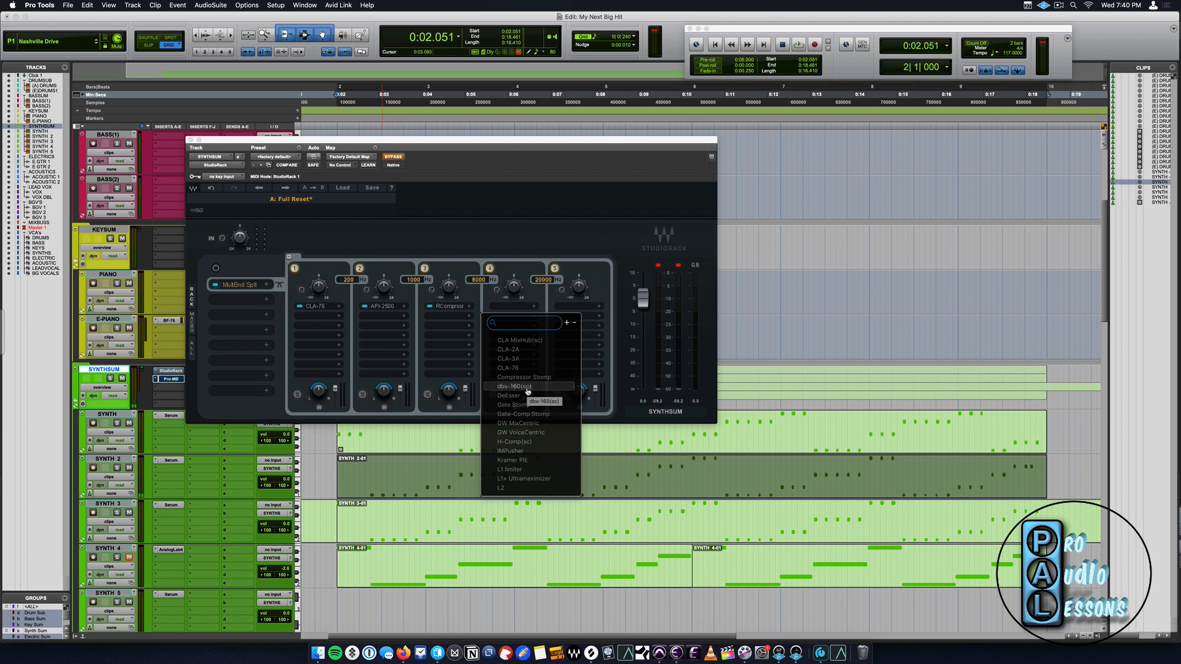
pyautogui.click(514, 387)
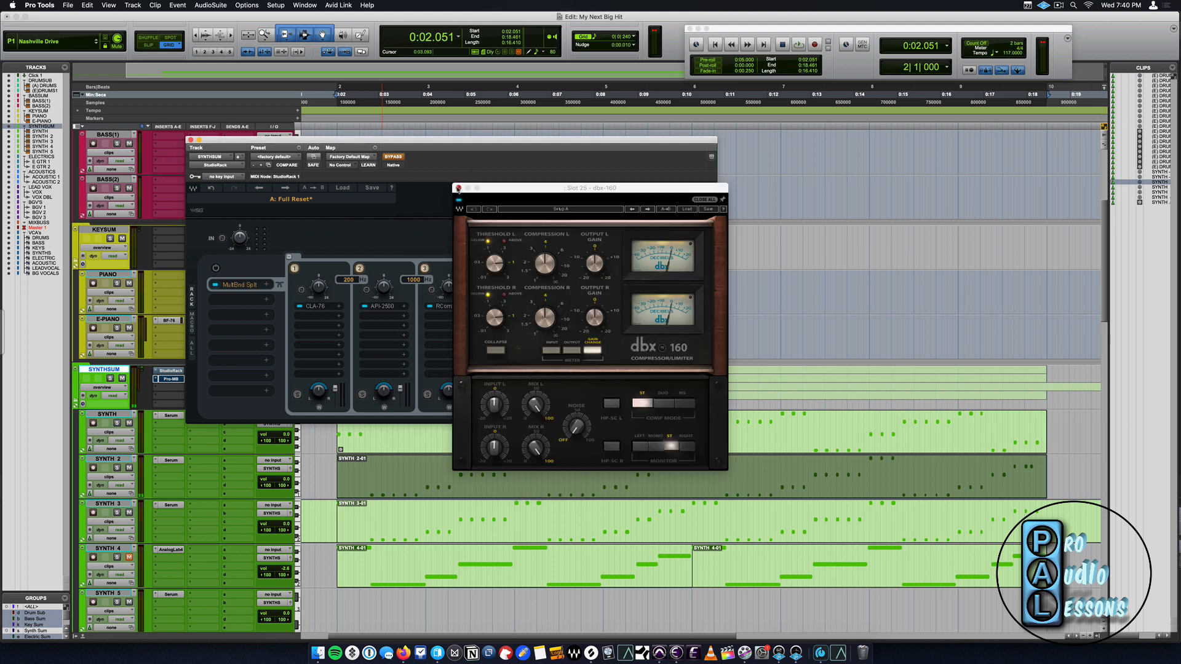
pyautogui.click(458, 188)
# Move the StudioRack window clear of the track inserts and view its Macro controls before returning to the rack view.
pyautogui.moveTo(413, 146); pyautogui.dragTo(592, 144)
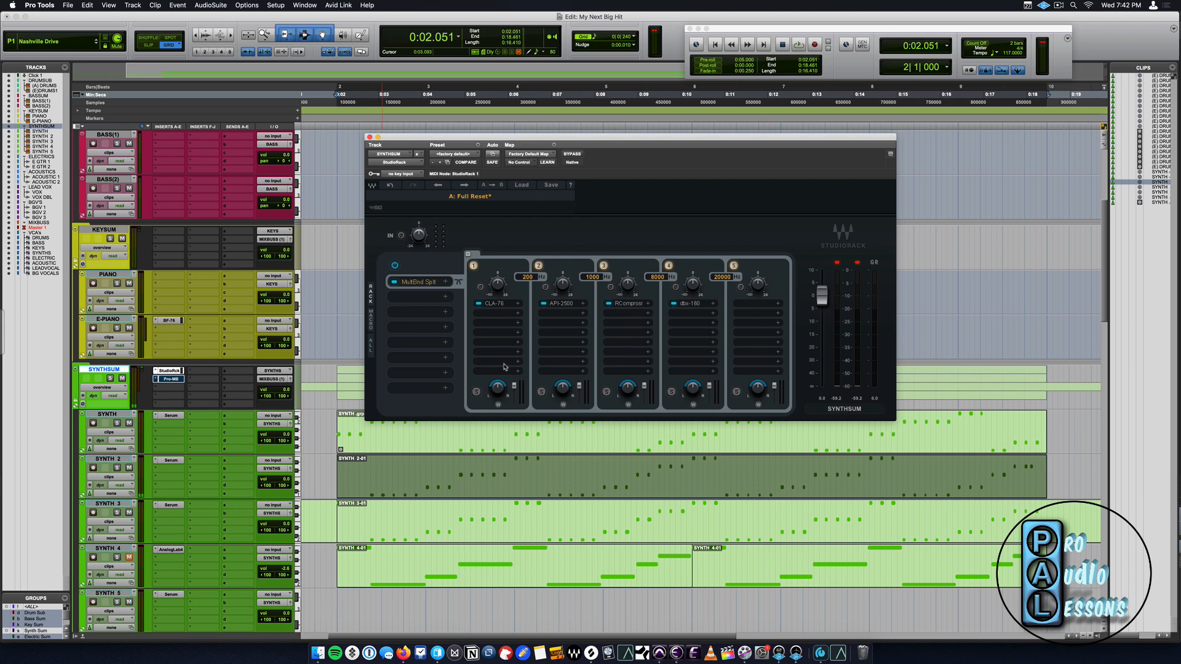
pyautogui.click(372, 330)
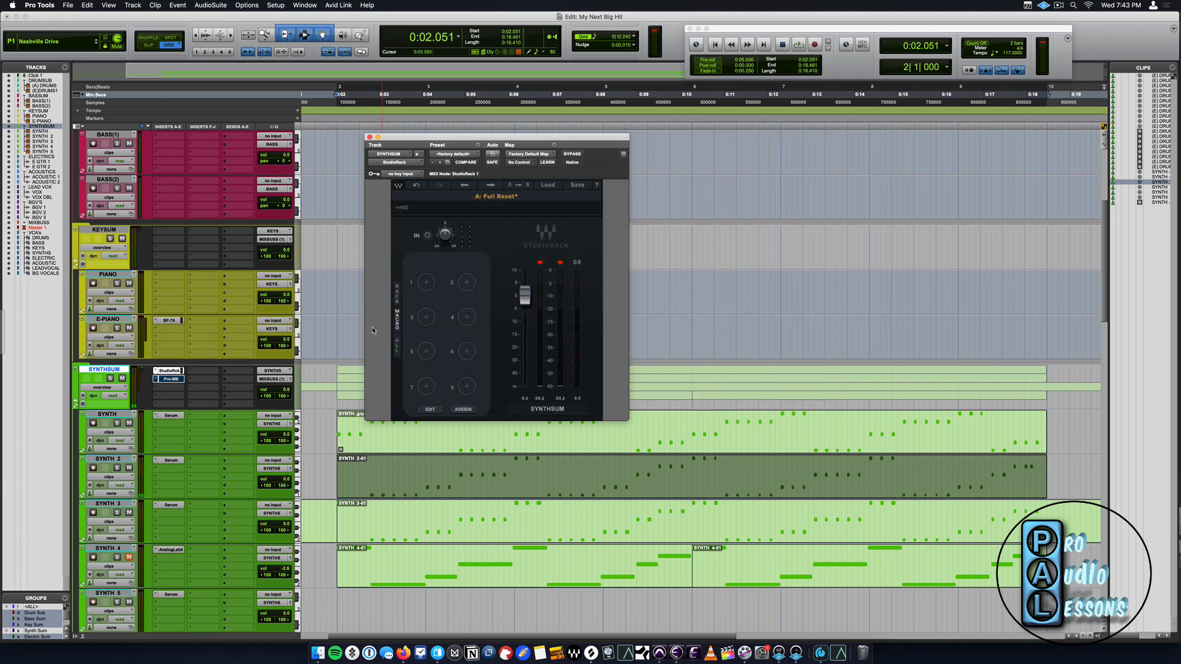
pyautogui.click(397, 298)
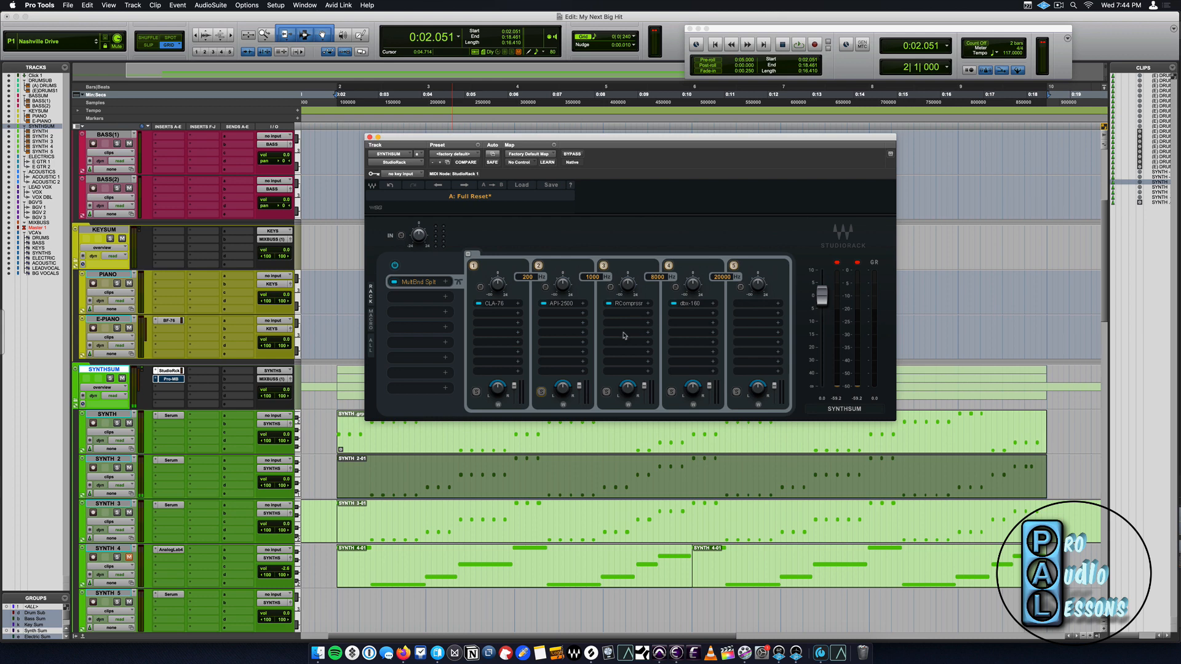
# Play the session and compare the synths with StudioRack bypassed and active.
pyautogui.press('space')
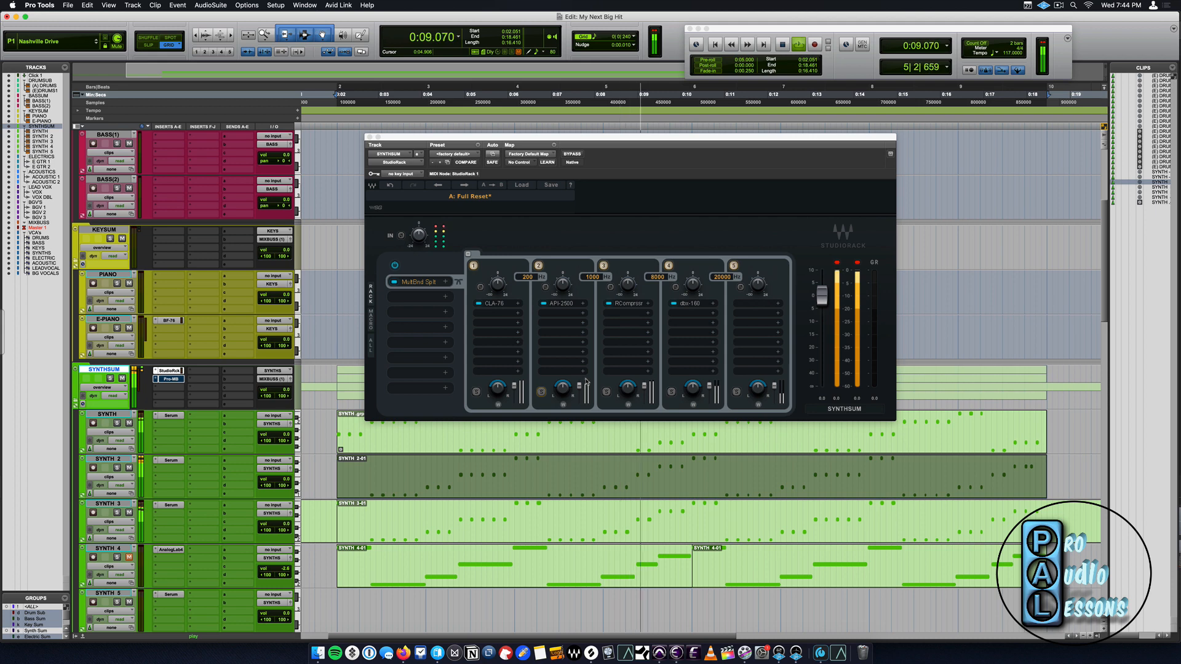
pyautogui.click(572, 154)
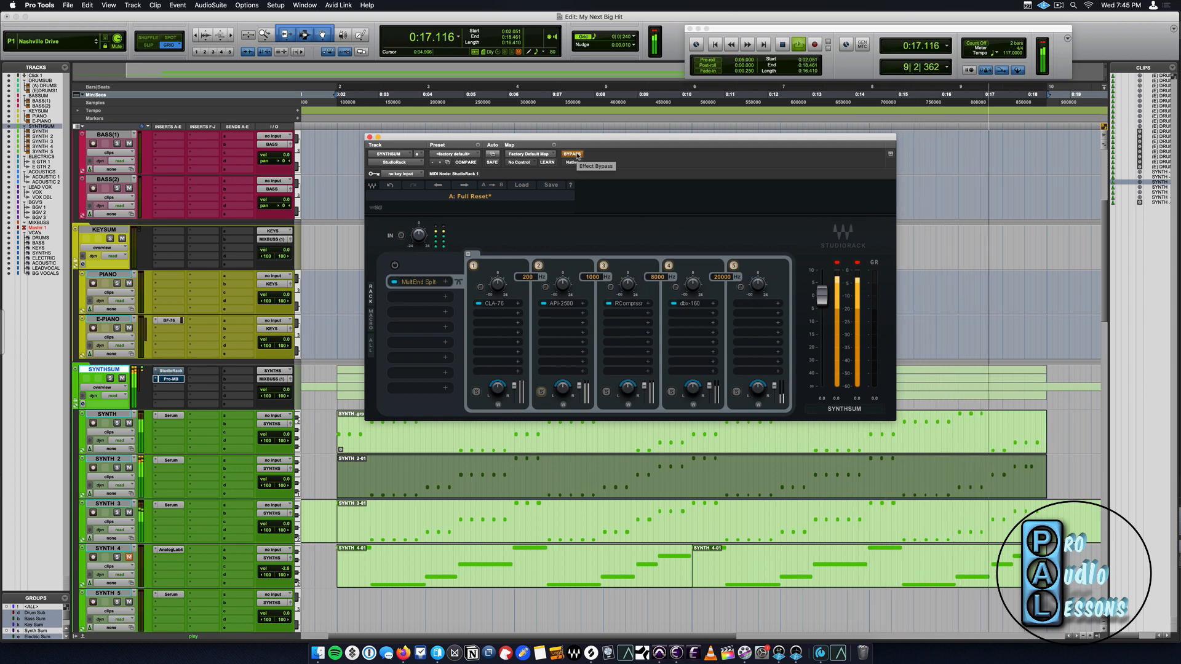
pyautogui.click(572, 155)
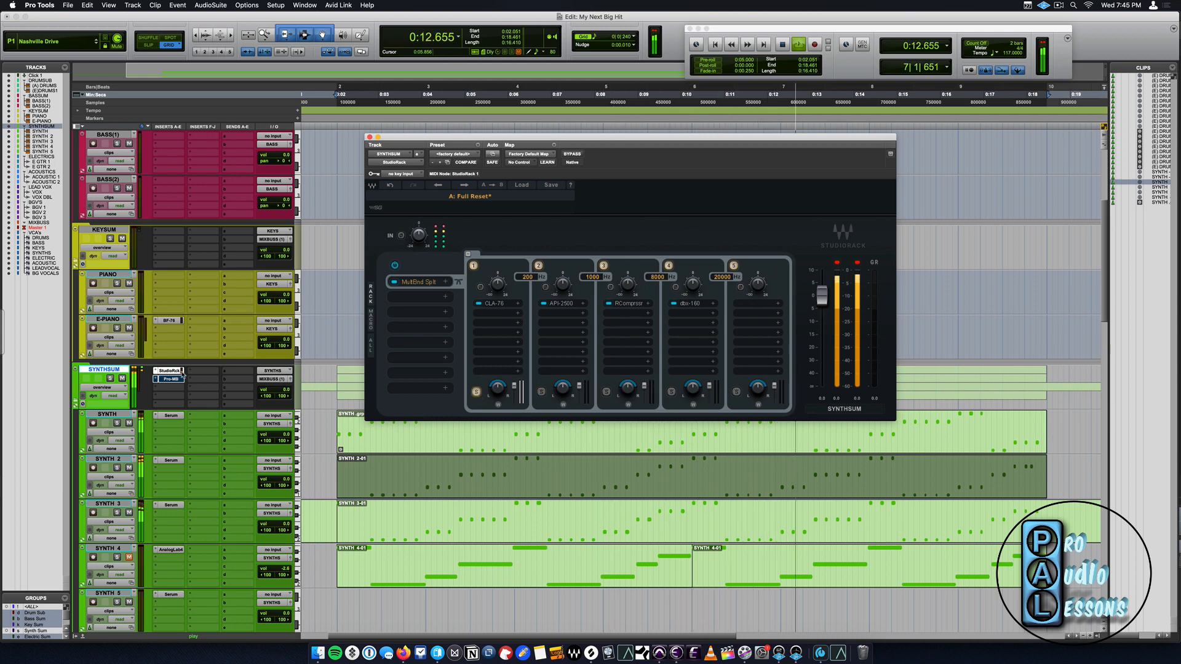
# Mute the DRUMSUB folder and switch the MultiBand Split solo from band 1 to band 2 during playback.
pyautogui.scroll(6, 132, 185)
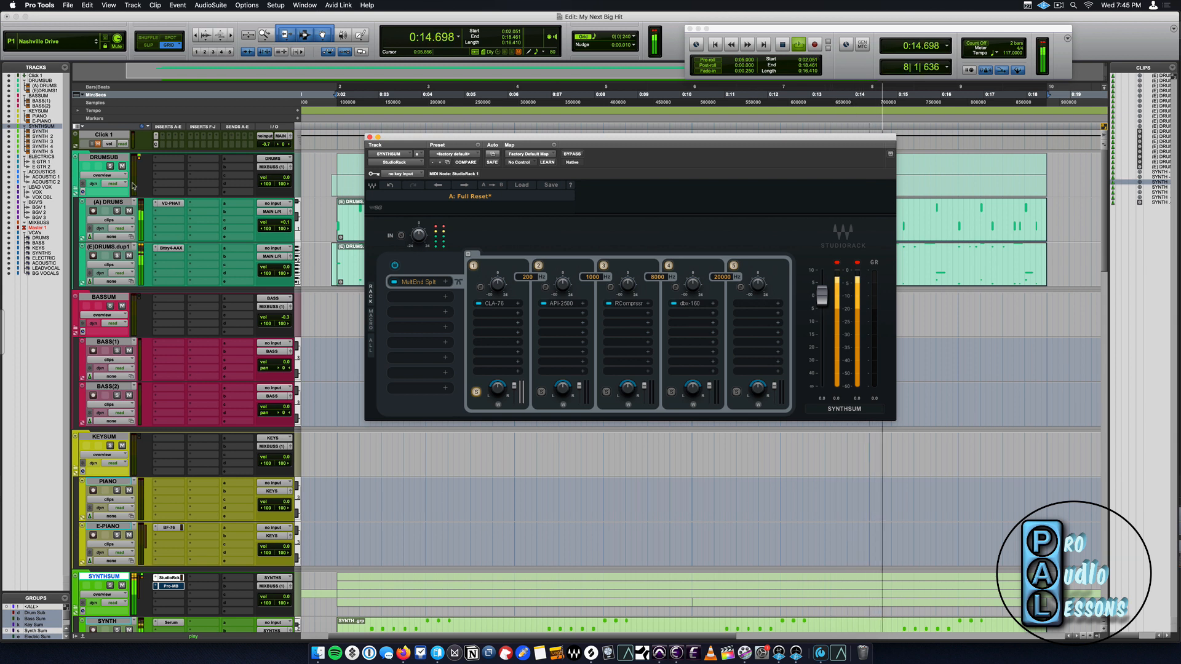
pyautogui.click(122, 166)
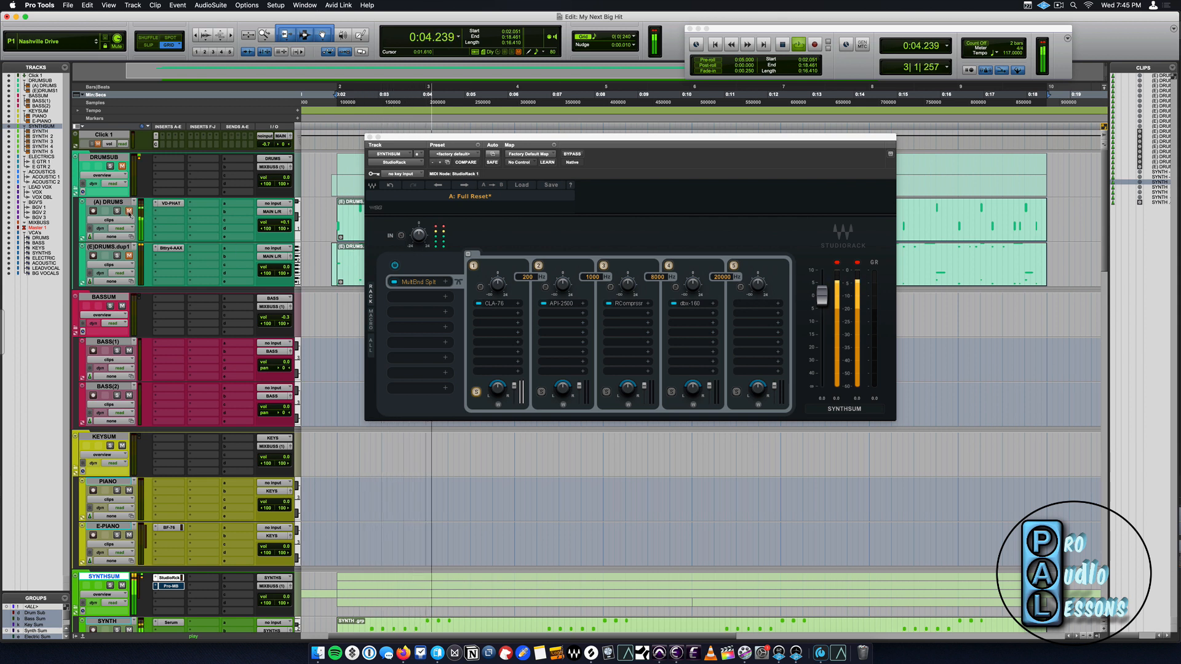
pyautogui.click(478, 394)
pyautogui.click(541, 393)
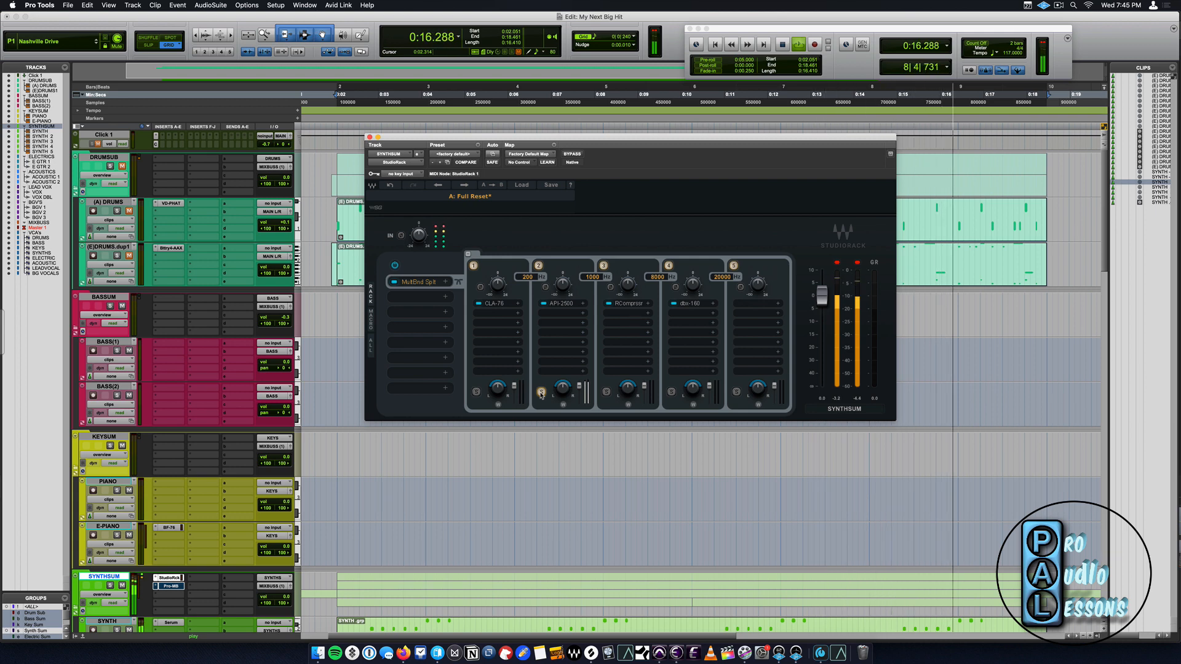
# Switch the MultiBand Split solo from band 2 to band 1 and lower band 1's output level during playback.
pyautogui.click(561, 303)
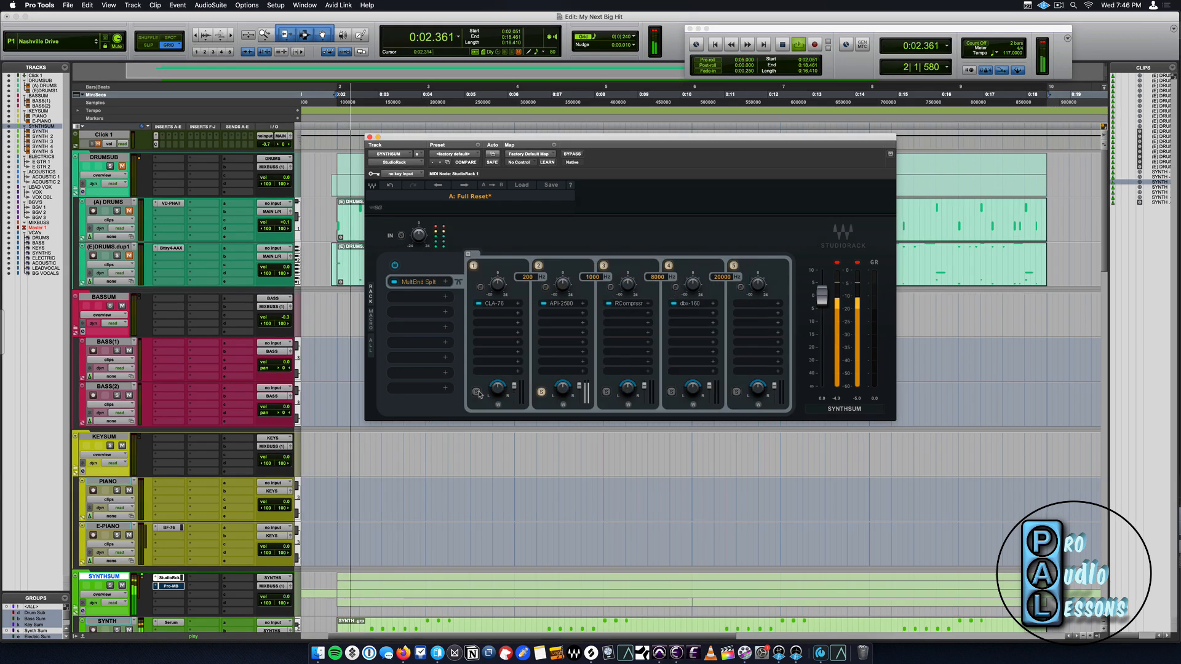
pyautogui.click(541, 391)
pyautogui.click(477, 392)
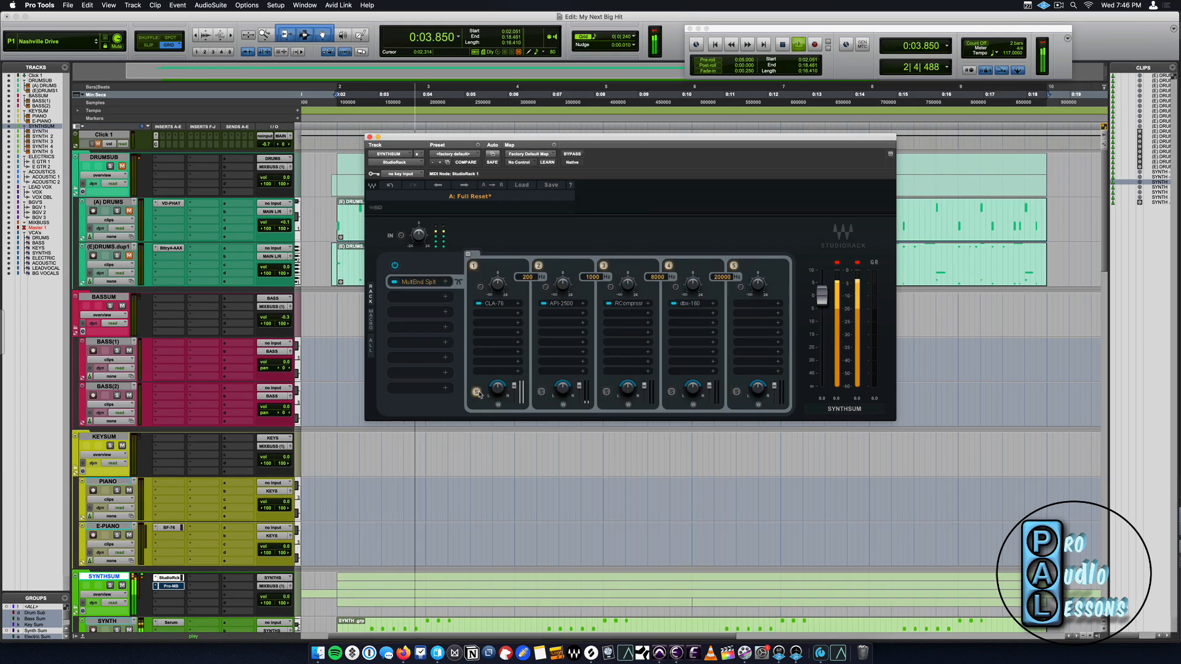
pyautogui.moveTo(514, 386)
pyautogui.mouseDown()
pyautogui.moveTo(514, 404)
pyautogui.moveTo(514, 386)
pyautogui.mouseUp()
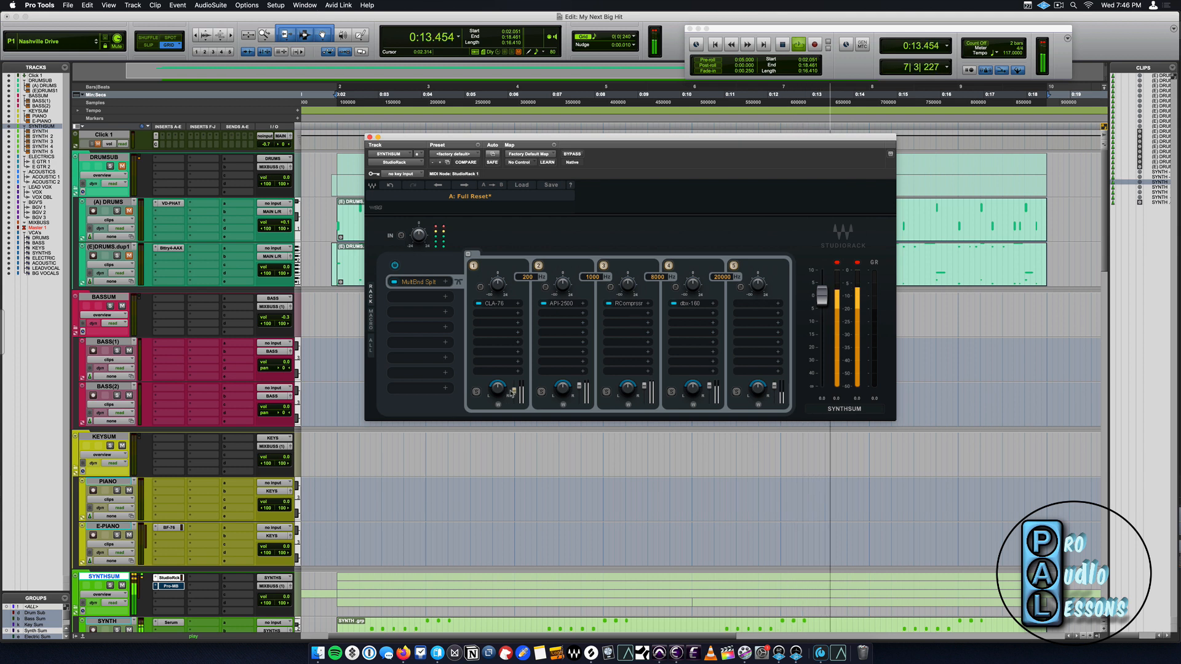
# Solo band 3 and open its RCompressor, then lower the threshold and raise the ratio to compress the band harder.
pyautogui.click(606, 392)
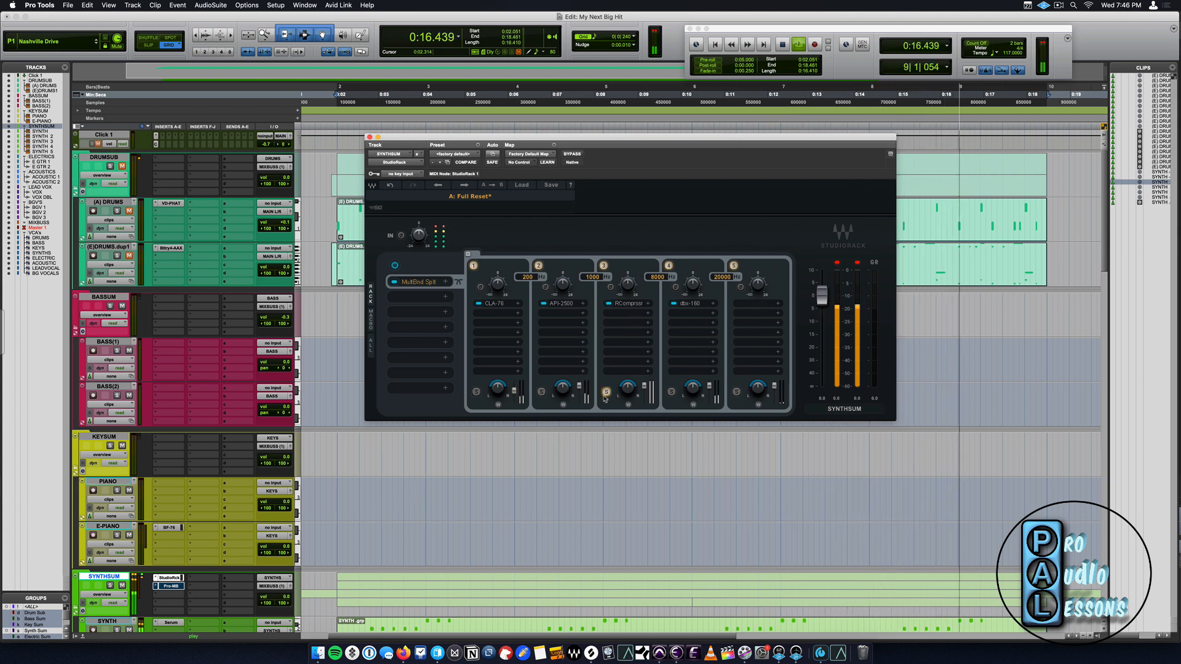
pyautogui.click(627, 305)
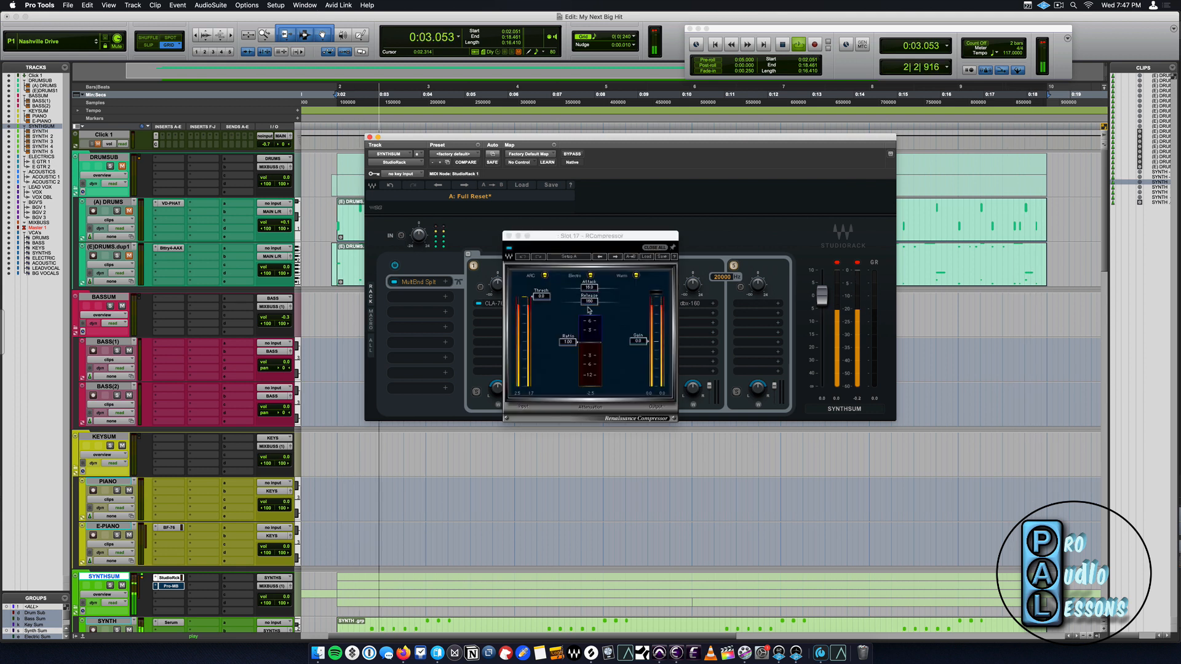
pyautogui.moveTo(541, 297); pyautogui.dragTo(567, 359)
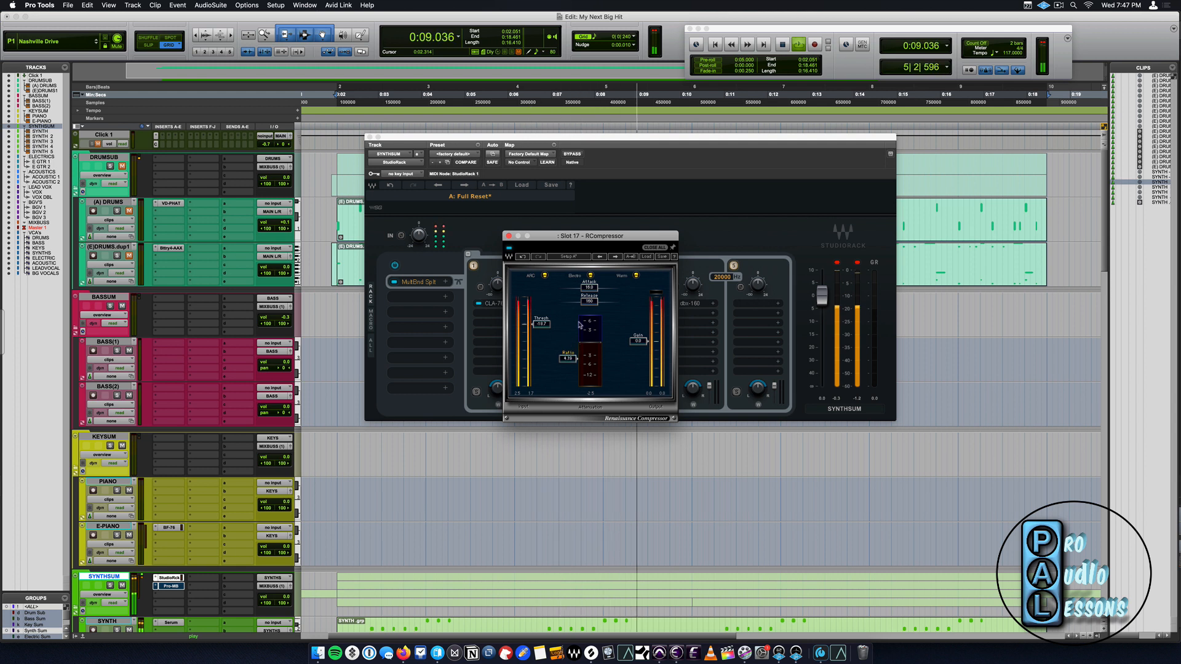